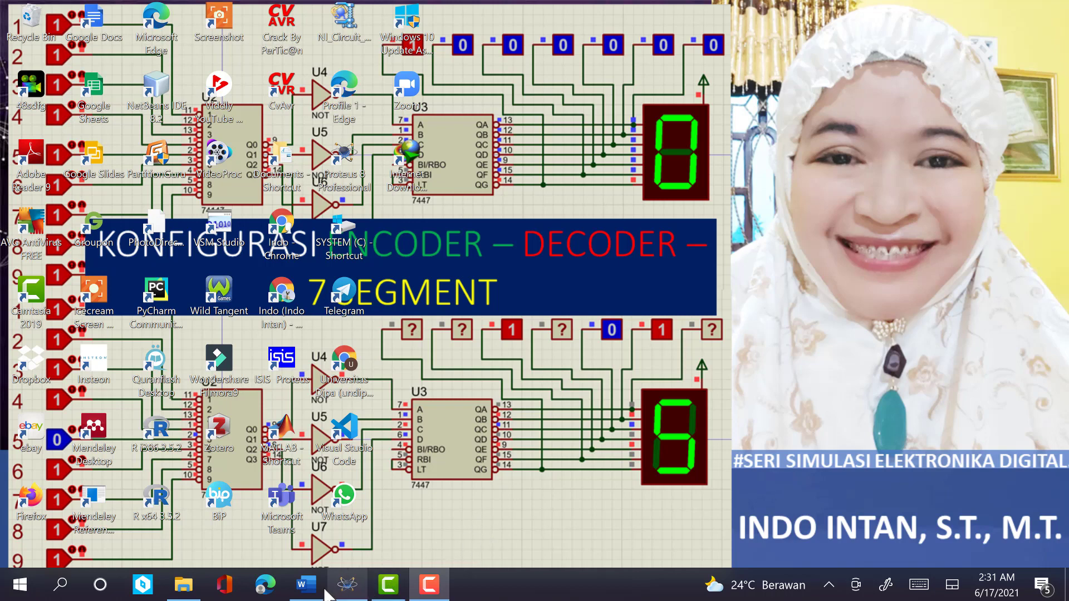
# - Switch to Word and examine the 9 to 4 encoder truth table for the active-low IC 74LS147
pyautogui.click(306, 585)
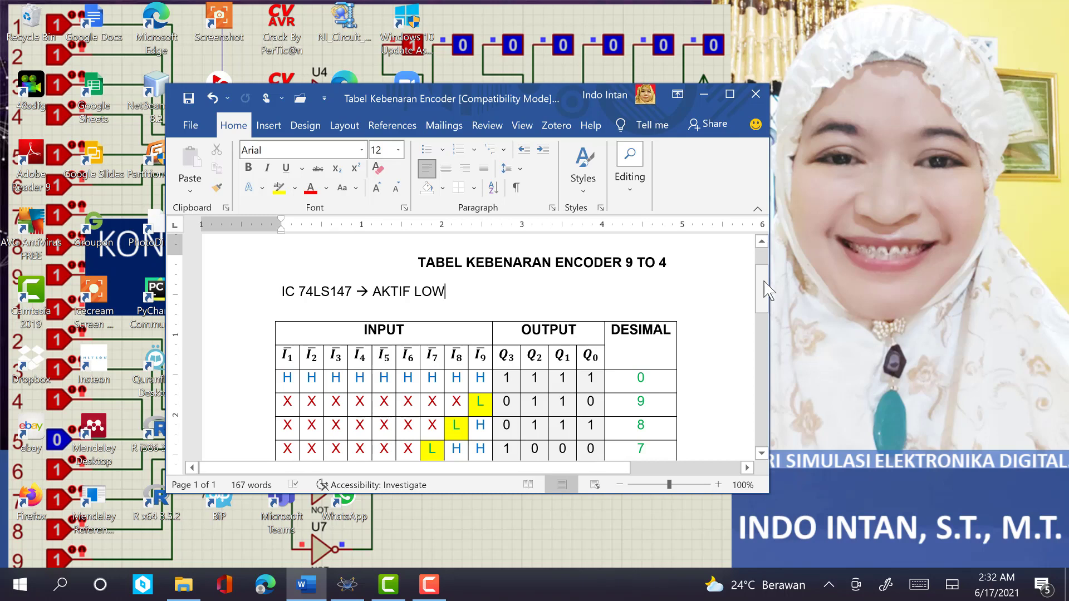
pyautogui.moveTo(764, 290); pyautogui.dragTo(765, 309)
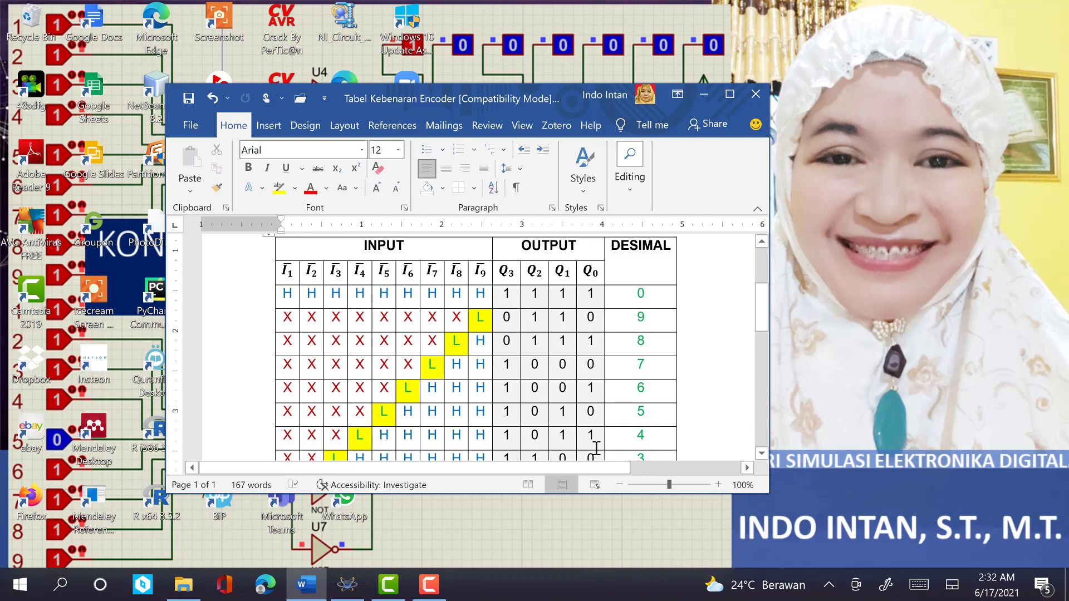
# - Switch to Proteus and add the 74LS147 10-to-4 line priority encoder from the parts library to the device list
pyautogui.click(347, 585)
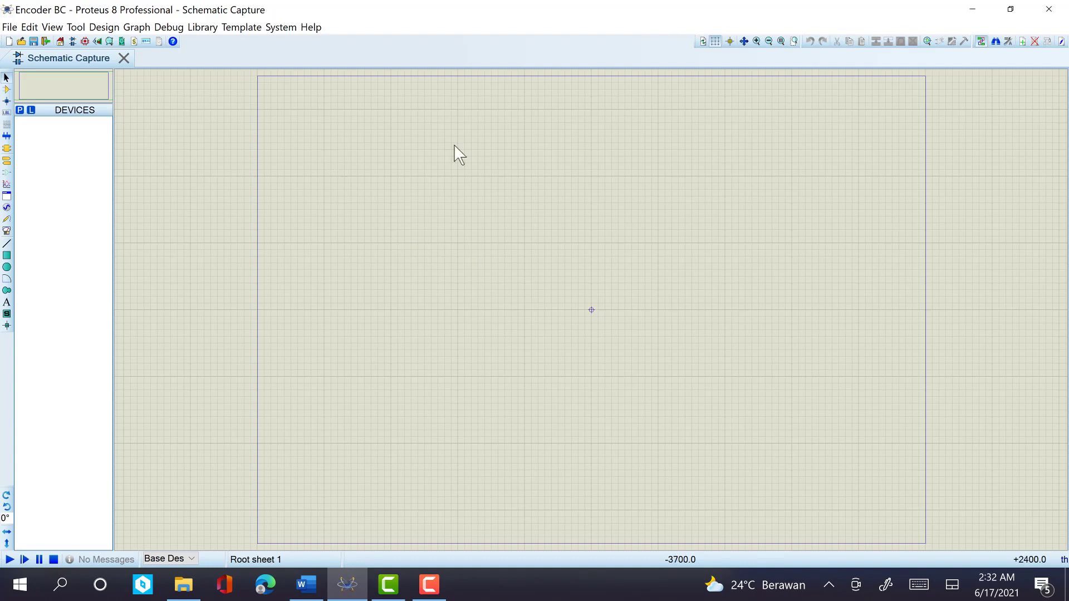
pyautogui.click(756, 41)
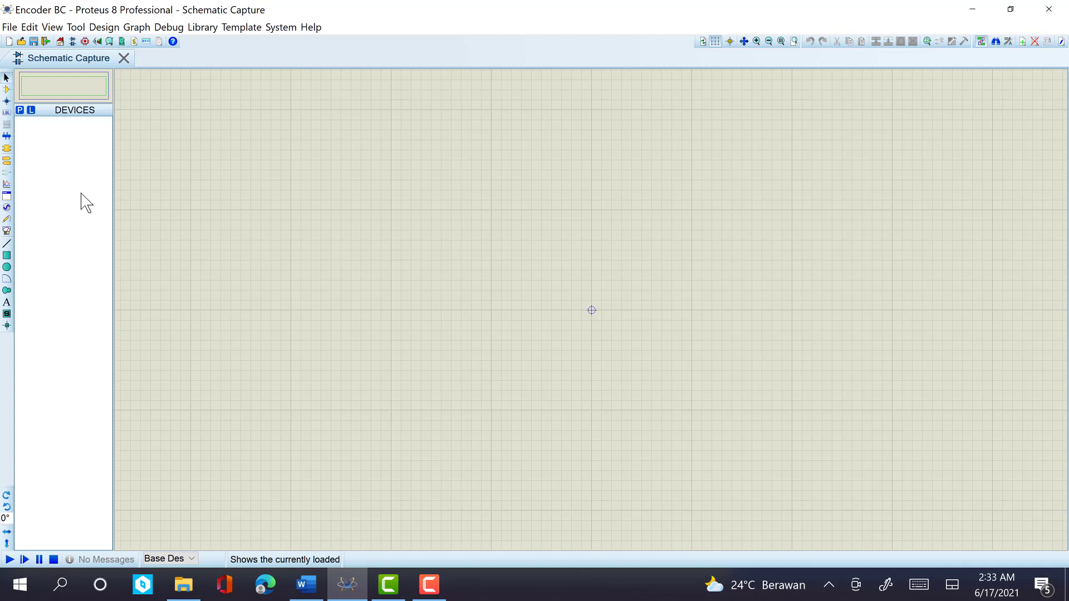
pyautogui.click(20, 111)
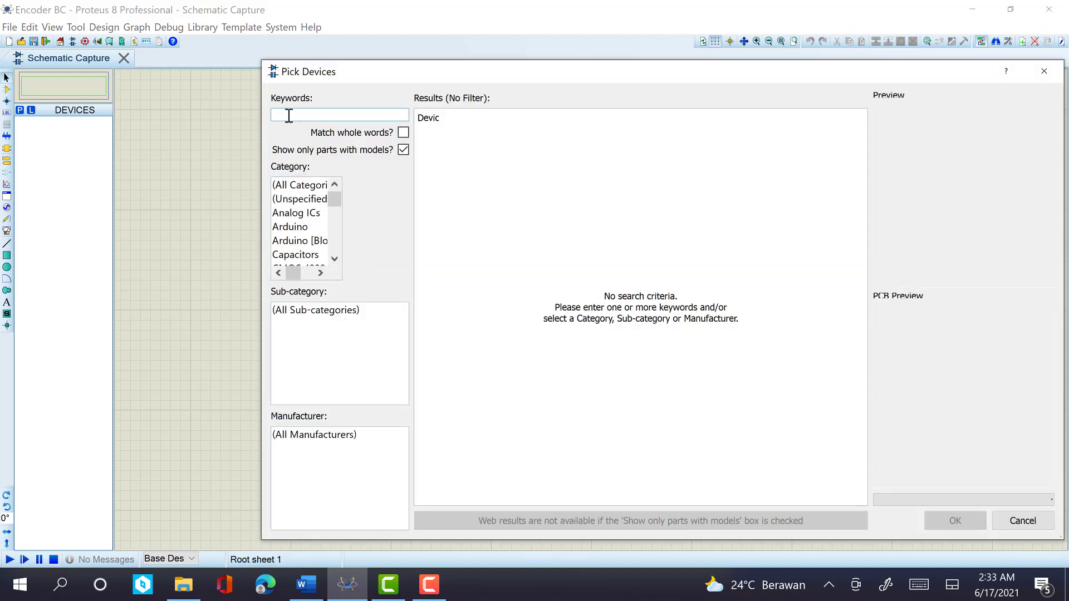
pyautogui.write('741')
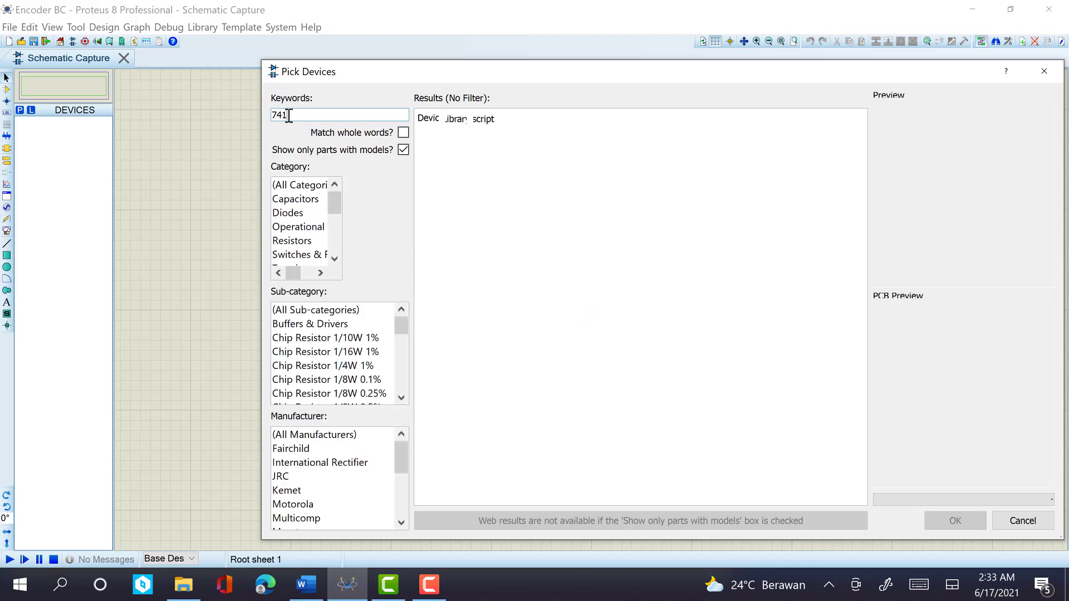
pyautogui.write('LS')
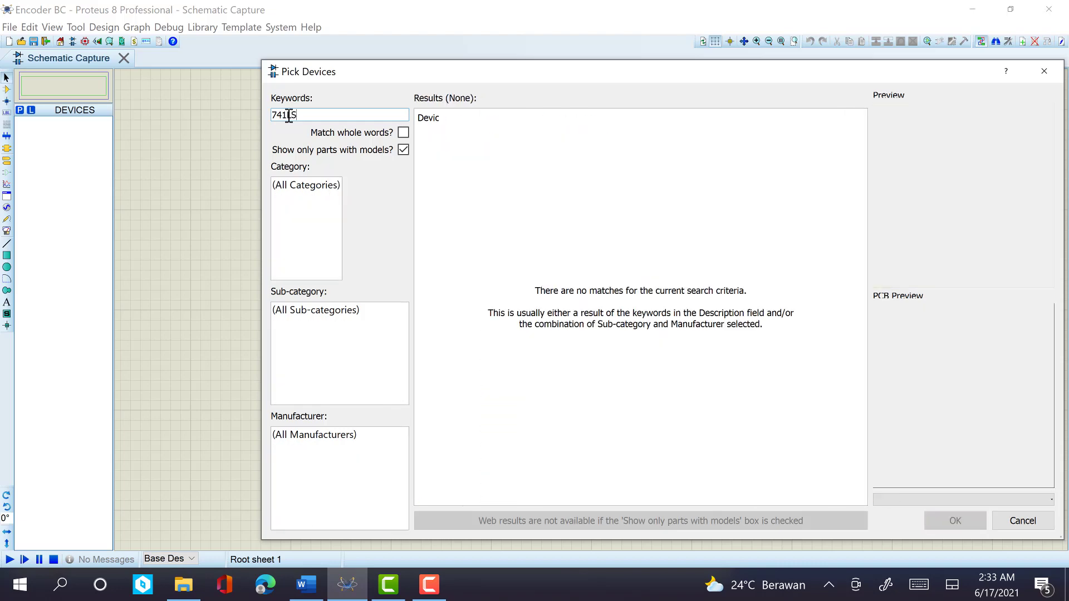
pyautogui.write('147')
pyautogui.click(286, 118)
pyautogui.press('BackSpace')
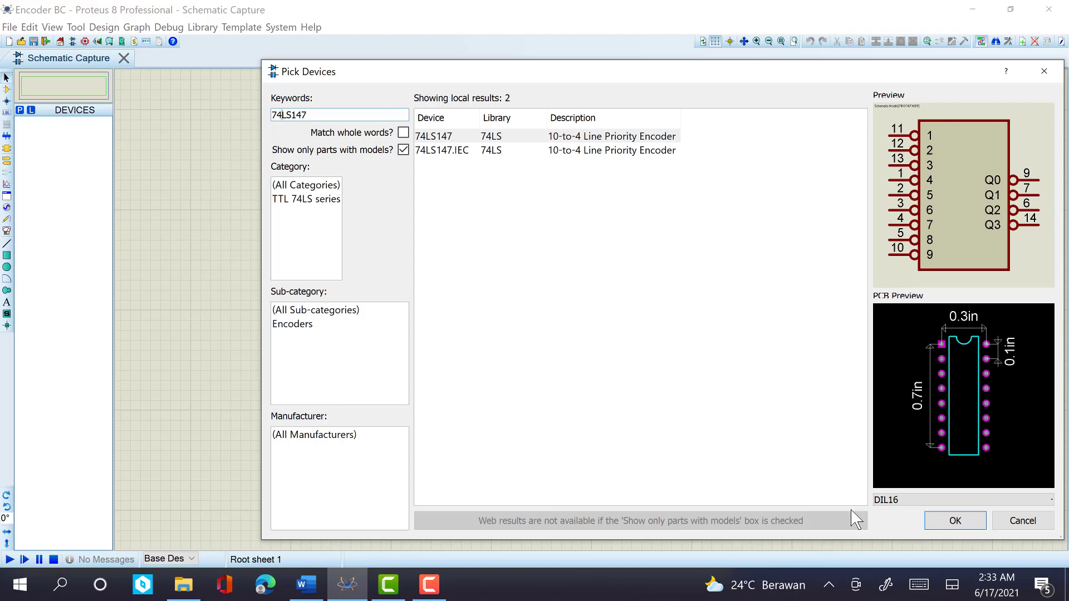
pyautogui.click(507, 138)
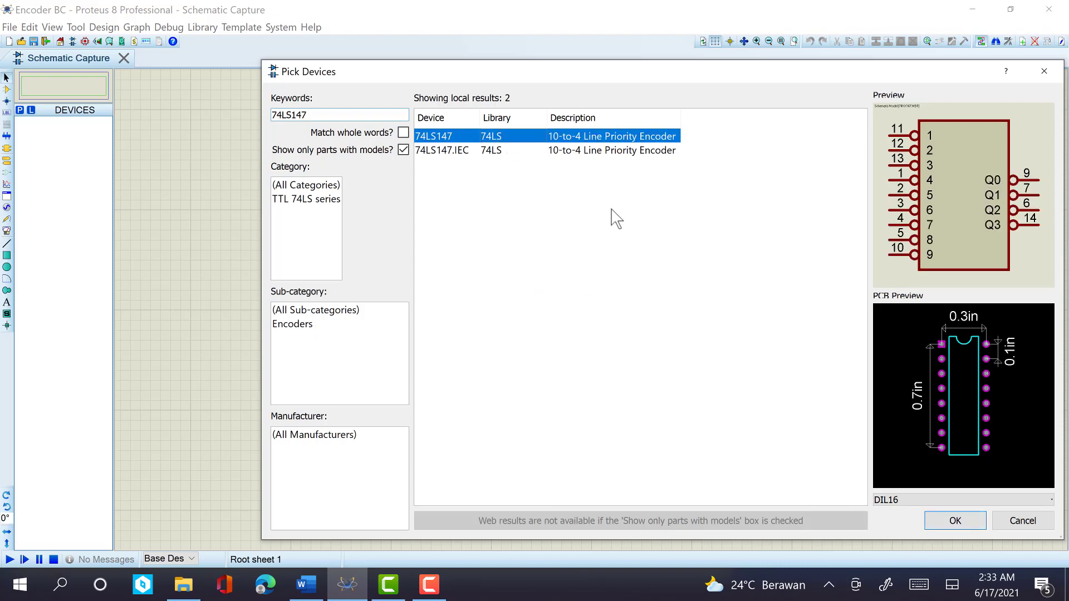
pyautogui.click(940, 526)
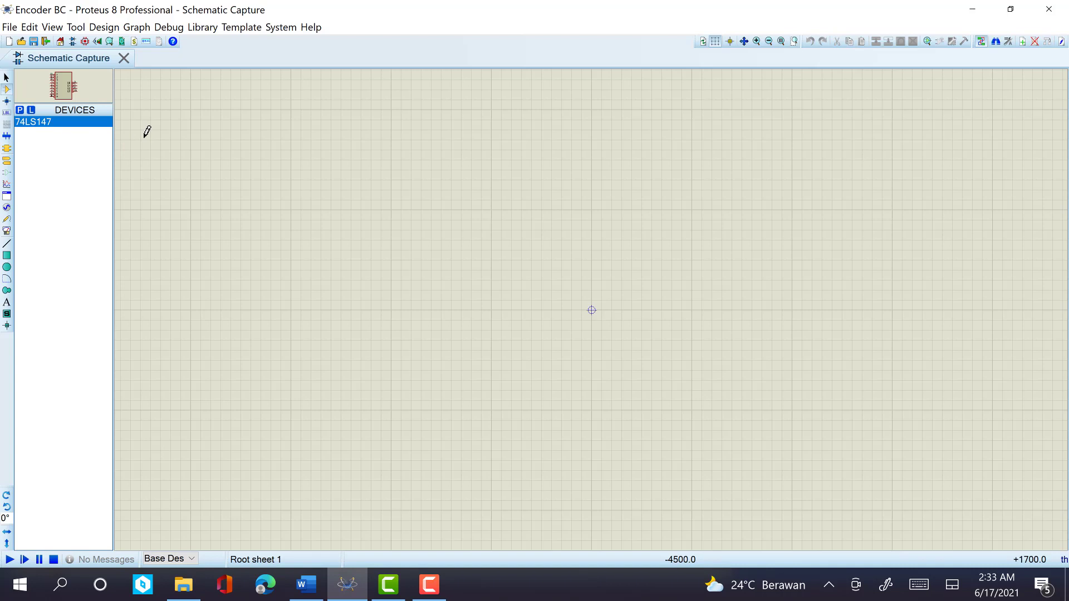
# - Find LOGIC STATE in the parts library and add the latched LOGICSTATE source to the device list
pyautogui.click(20, 110)
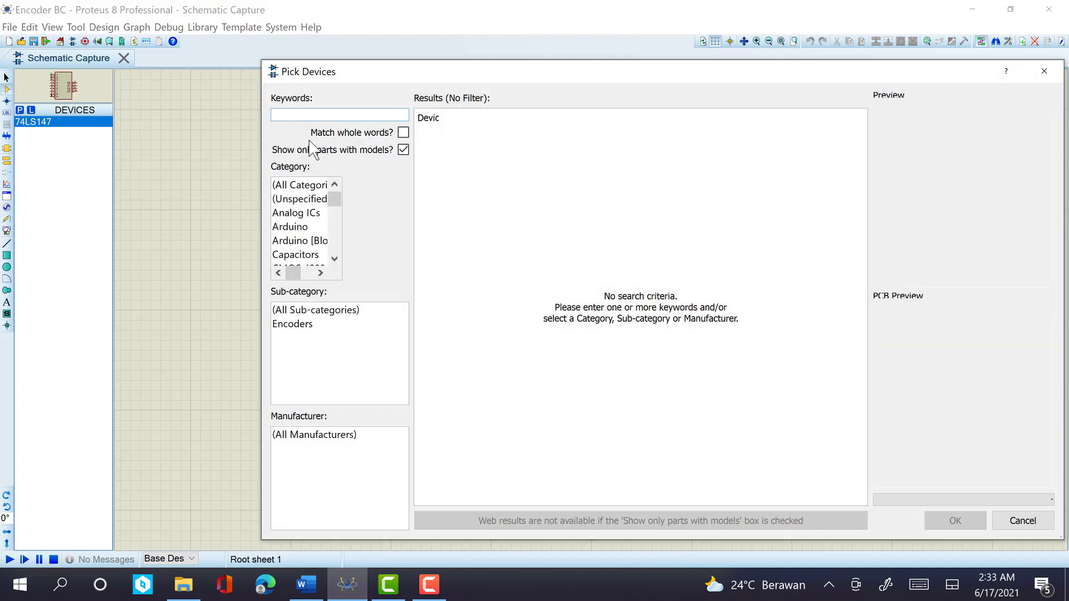
pyautogui.write('LOG')
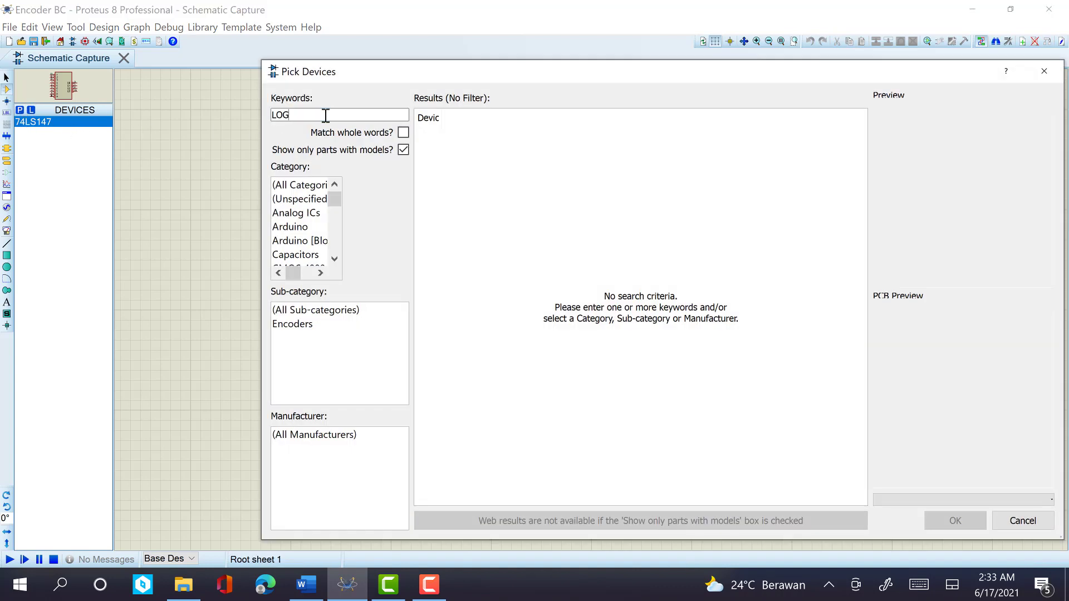
pyautogui.write('IC STATE')
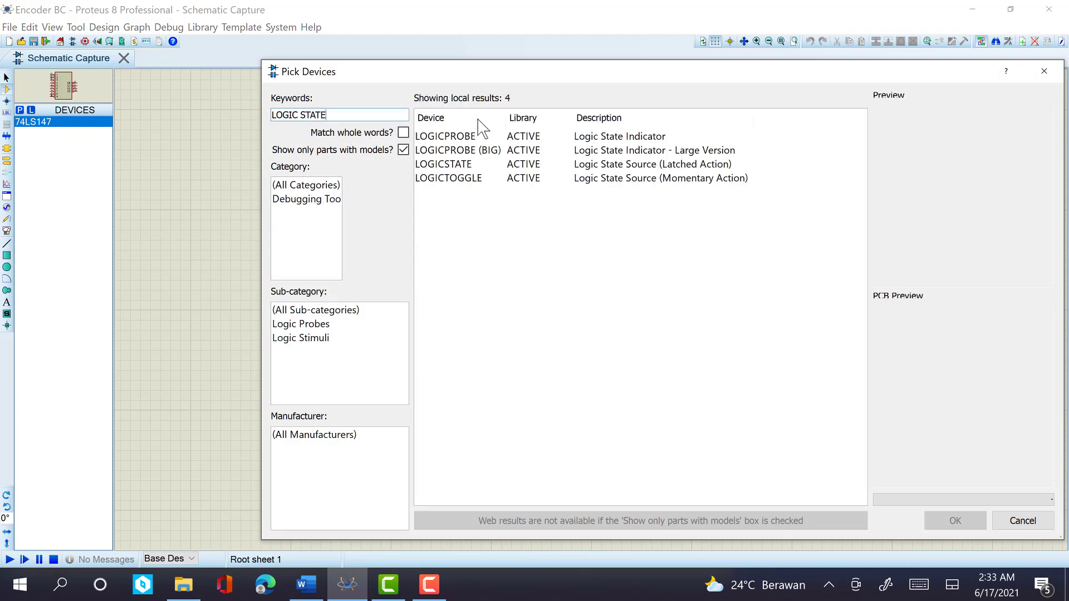
pyautogui.click(467, 166)
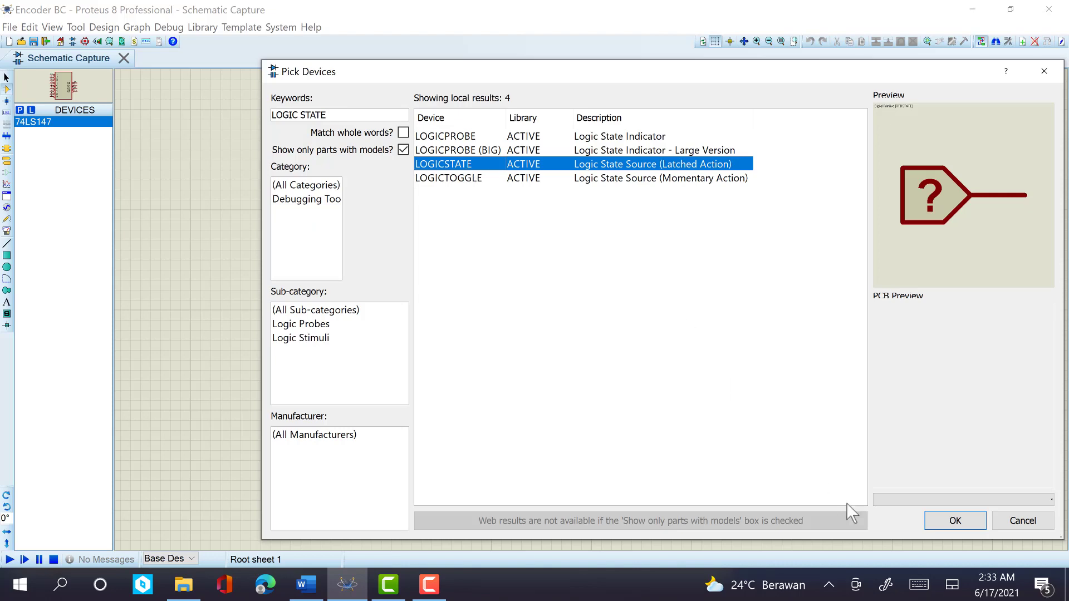
pyautogui.click(949, 527)
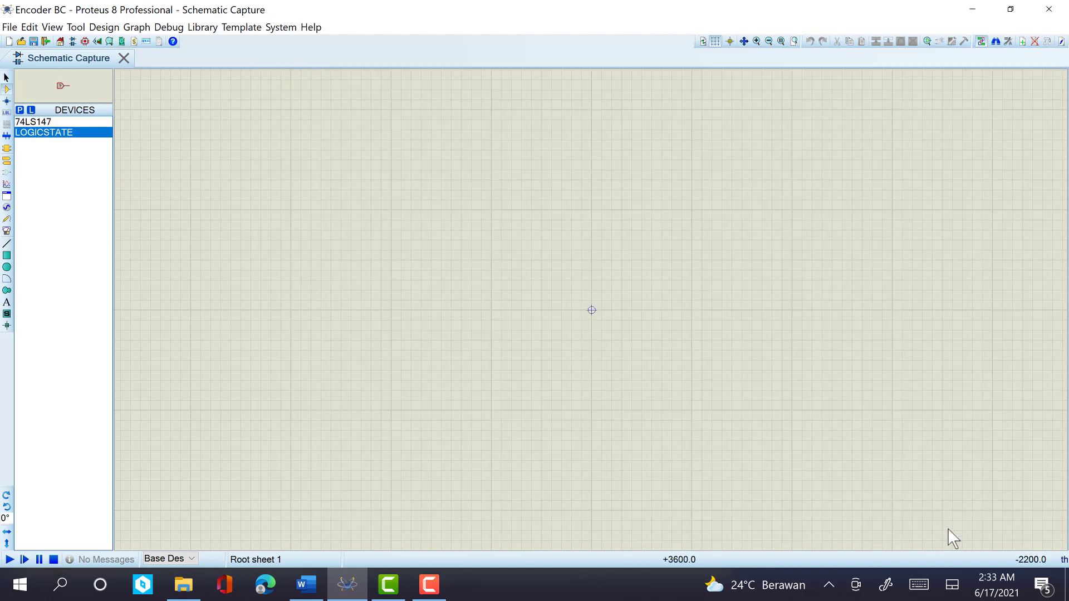
# - Find LOGIC PROBE in the parts library and add LOGICPROBE (BIG) to the device list
pyautogui.click(20, 110)
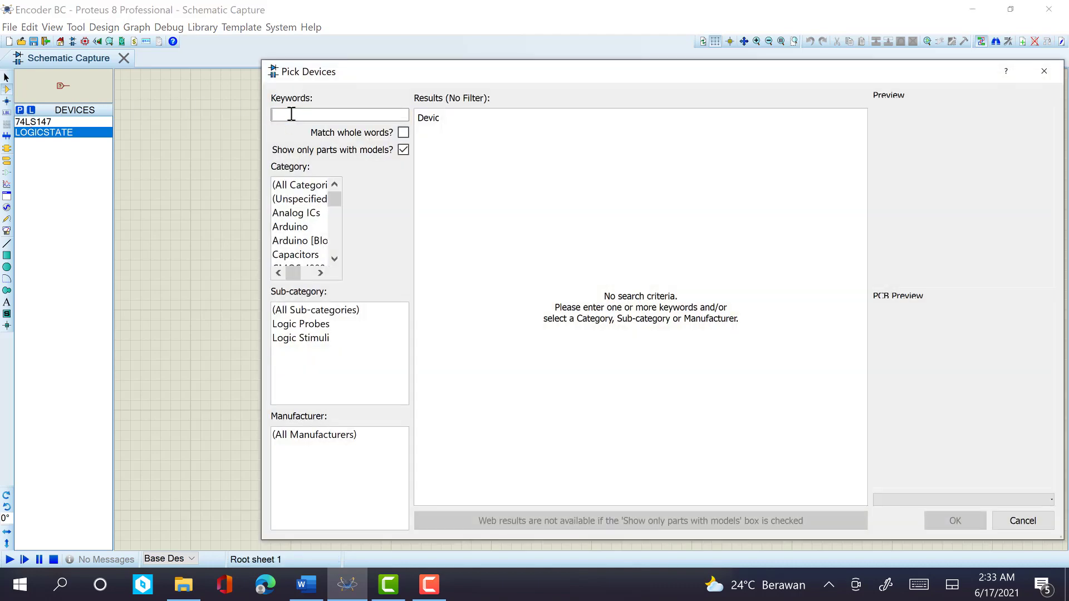
pyautogui.write('LOGIC PROBE')
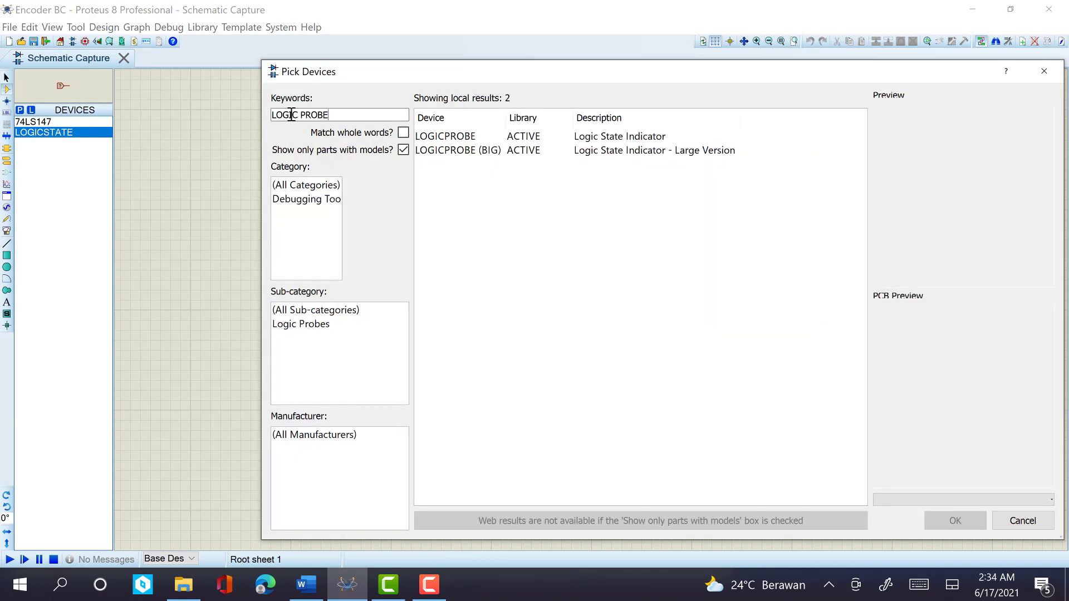
pyautogui.click(473, 161)
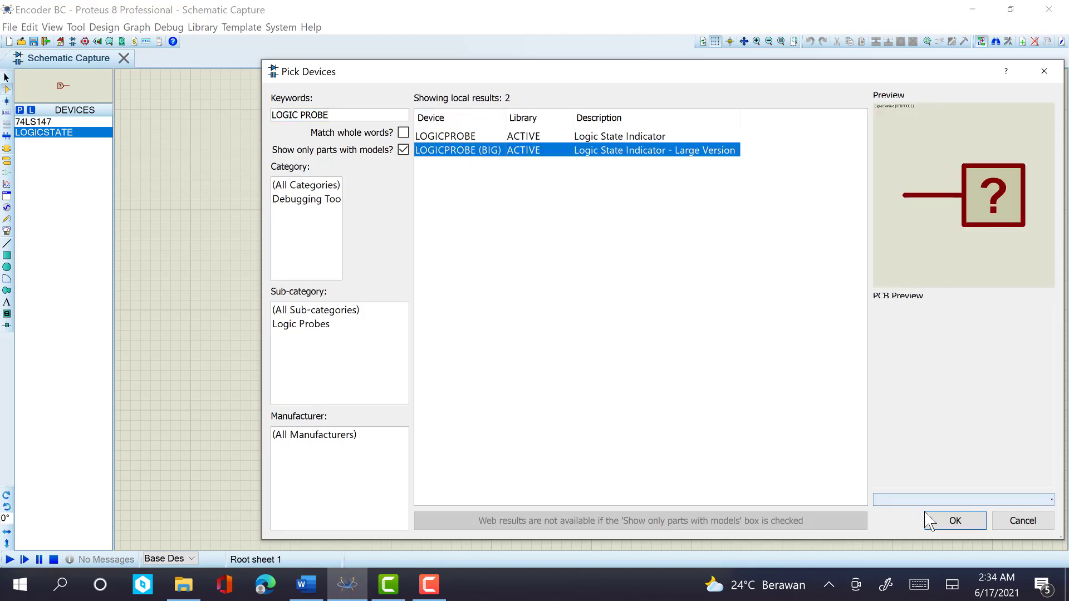
pyautogui.click(941, 520)
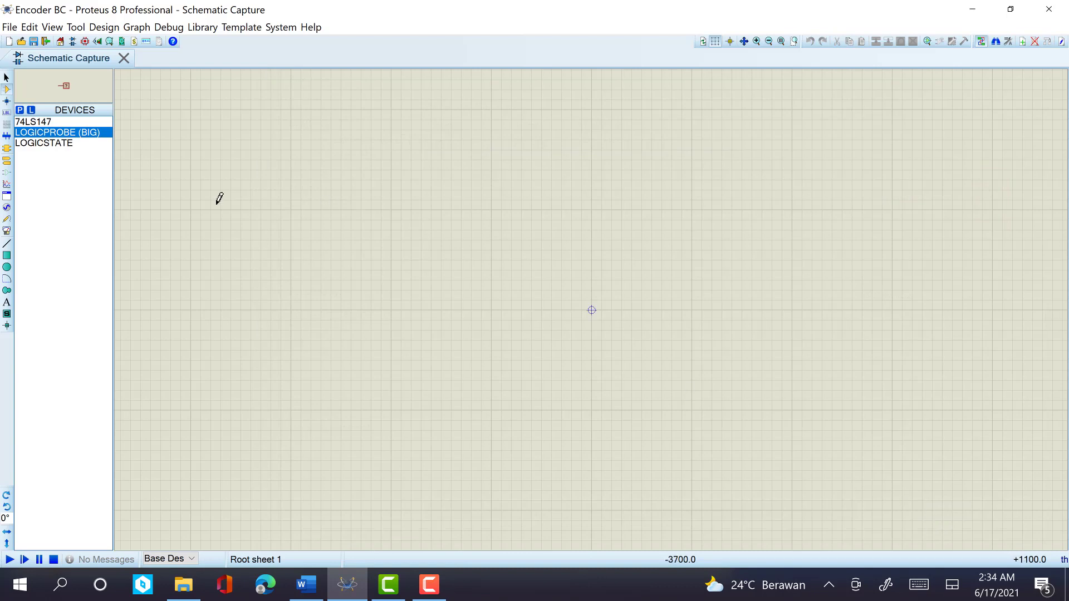
# - Place one 74LS147 encoder on the schematic, up and to the left of the sheet's origin
pyautogui.click(48, 122)
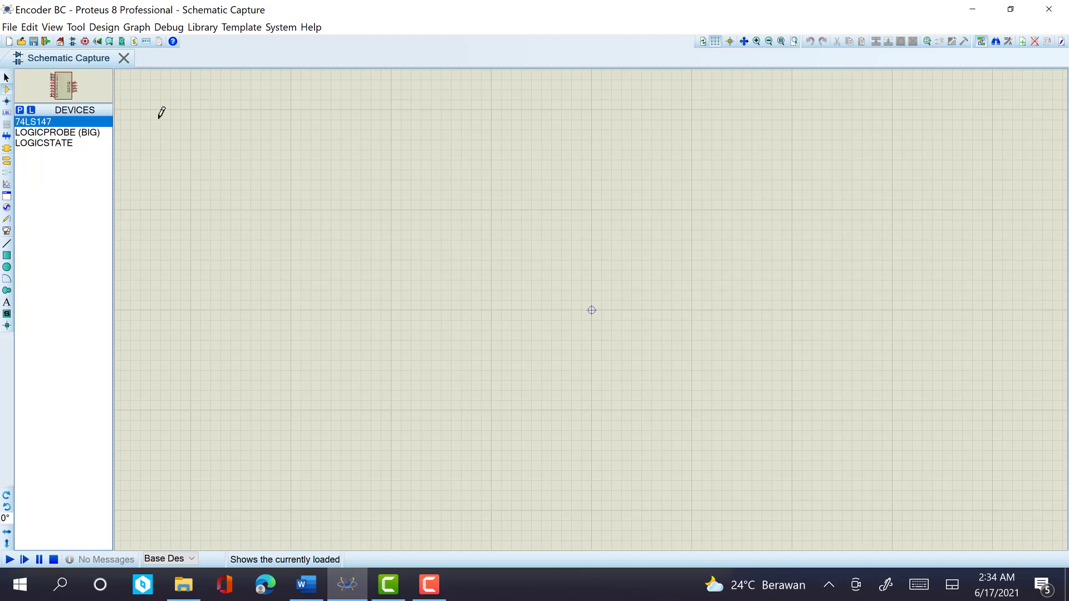
pyautogui.click(367, 228)
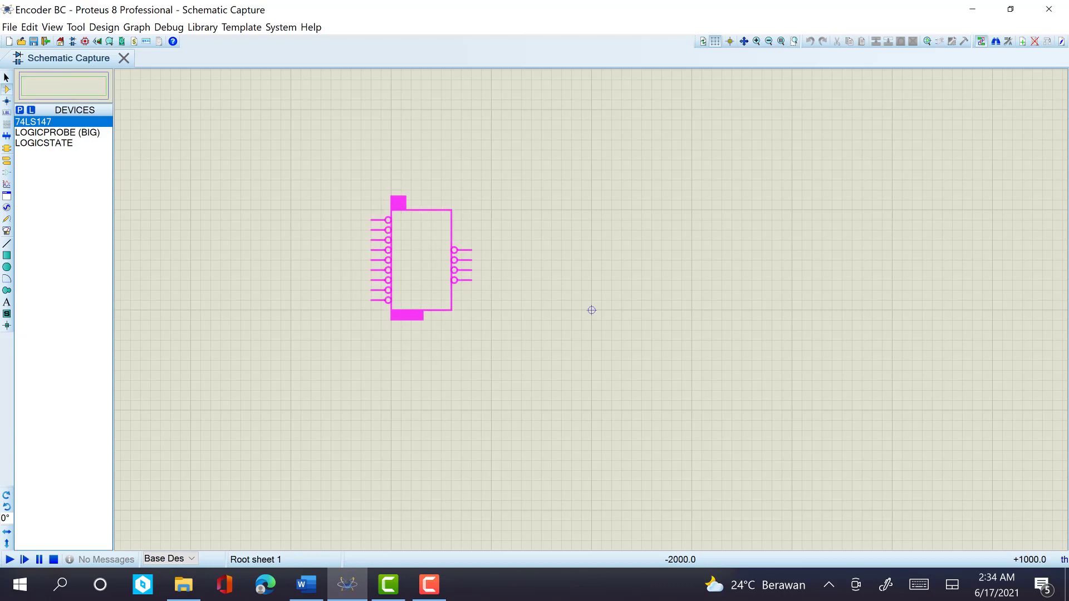
pyautogui.click(394, 222)
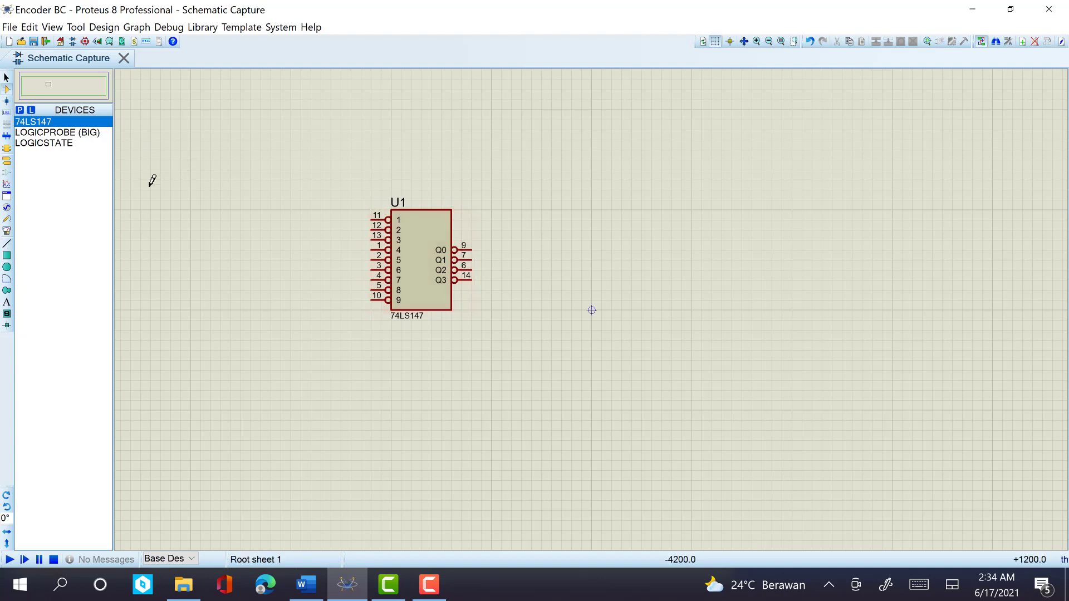
pyautogui.click(54, 143)
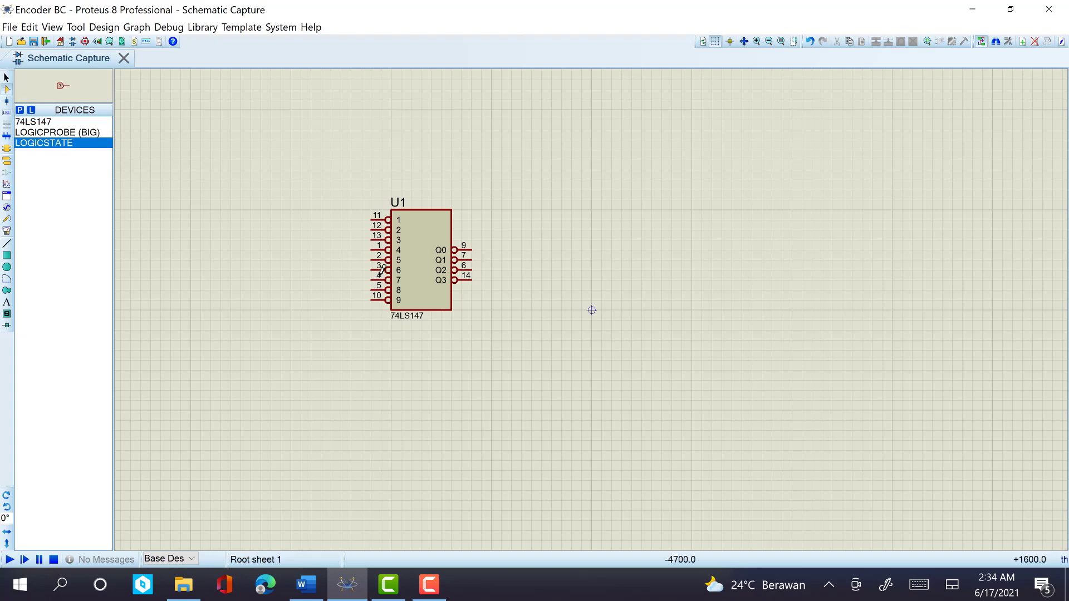
pyautogui.click(349, 214)
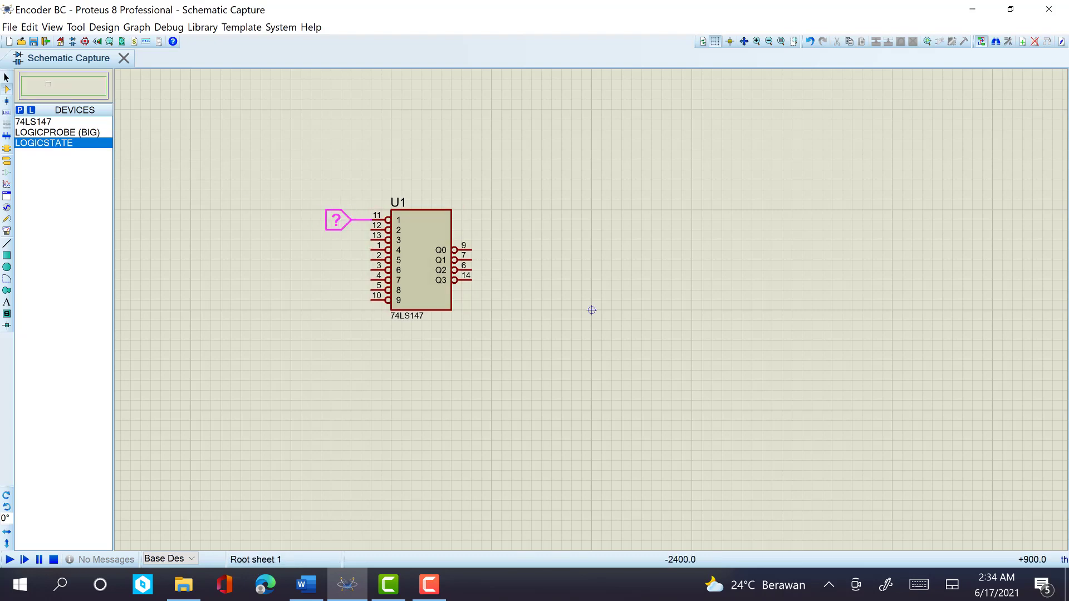
pyautogui.click(354, 219)
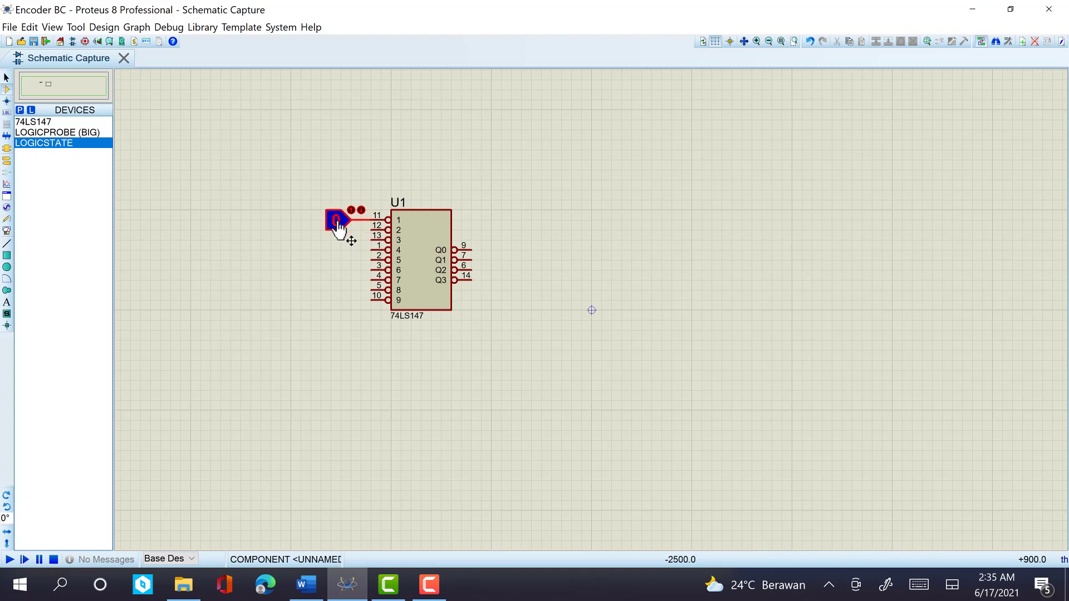
pyautogui.rightClick(344, 231)
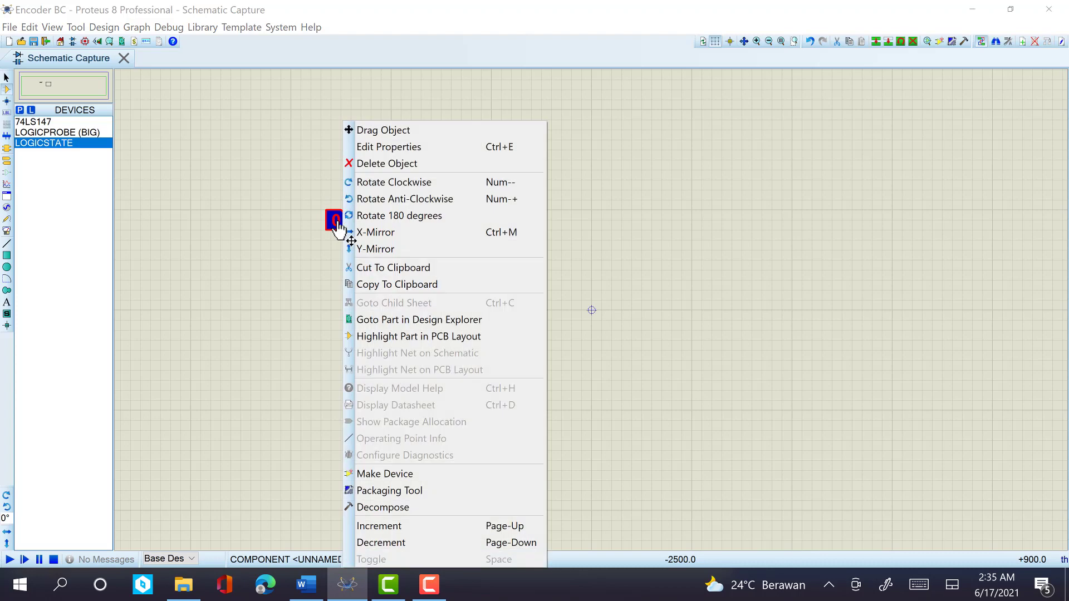
pyautogui.click(432, 166)
# - Place two LOGICSTATE inputs one above the other, up and to the left of the encoder
pyautogui.click(337, 190)
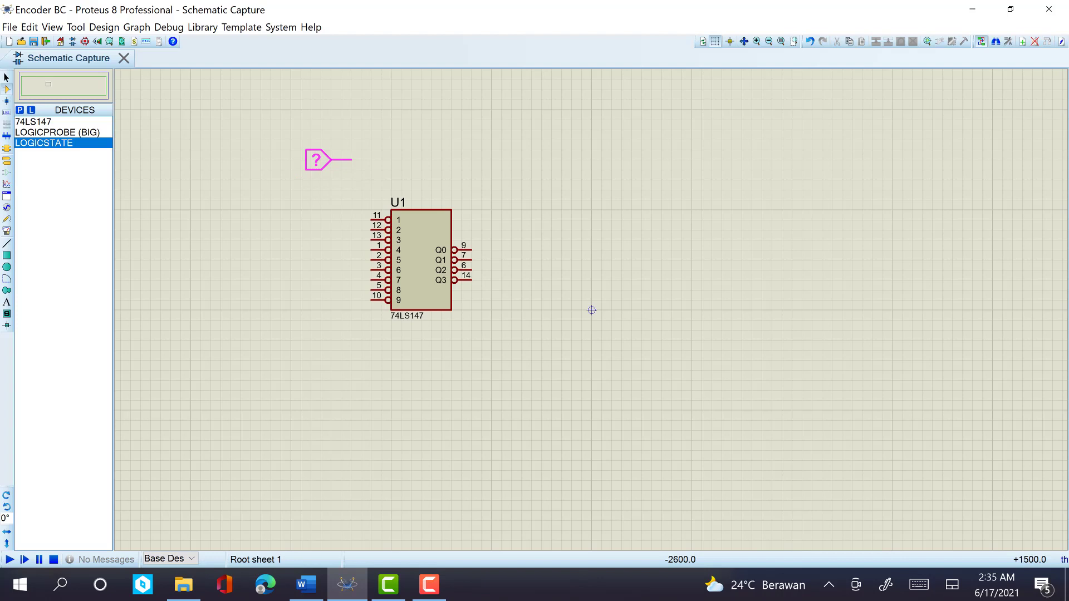
pyautogui.click(318, 159)
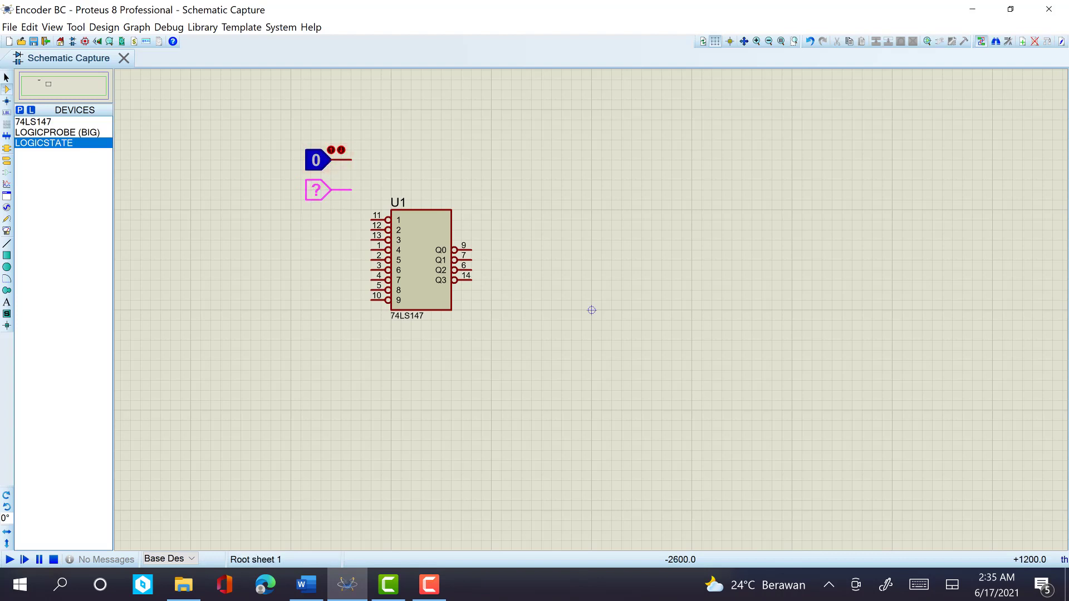
pyautogui.click(317, 190)
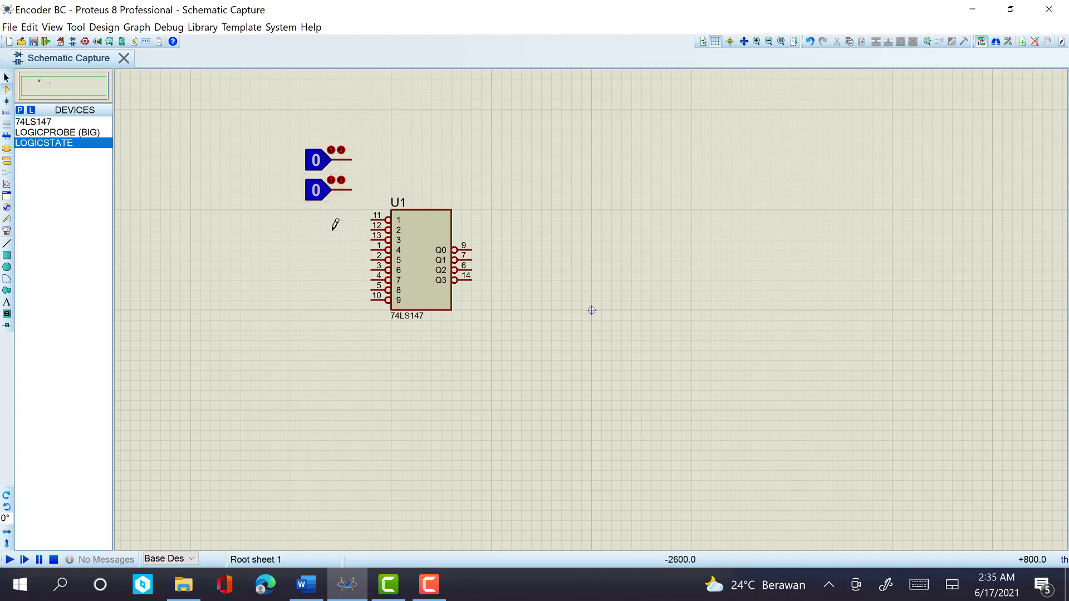
# - Move the two logic states together slightly up and to the left, leaving more room beside the encoder
pyautogui.moveTo(291, 119); pyautogui.dragTo(372, 220)
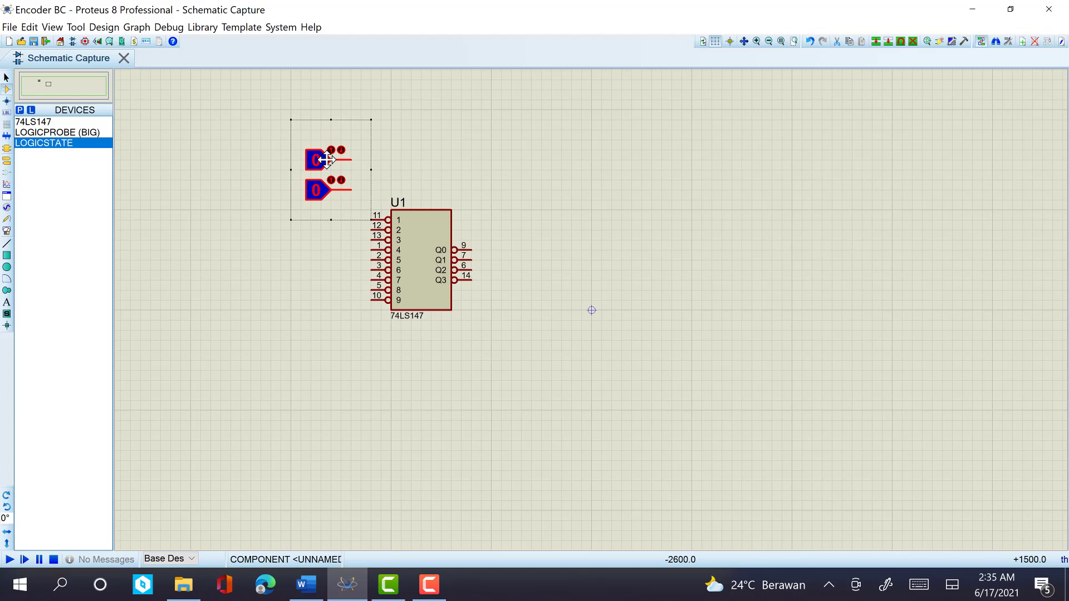
pyautogui.moveTo(328, 160); pyautogui.dragTo(318, 132)
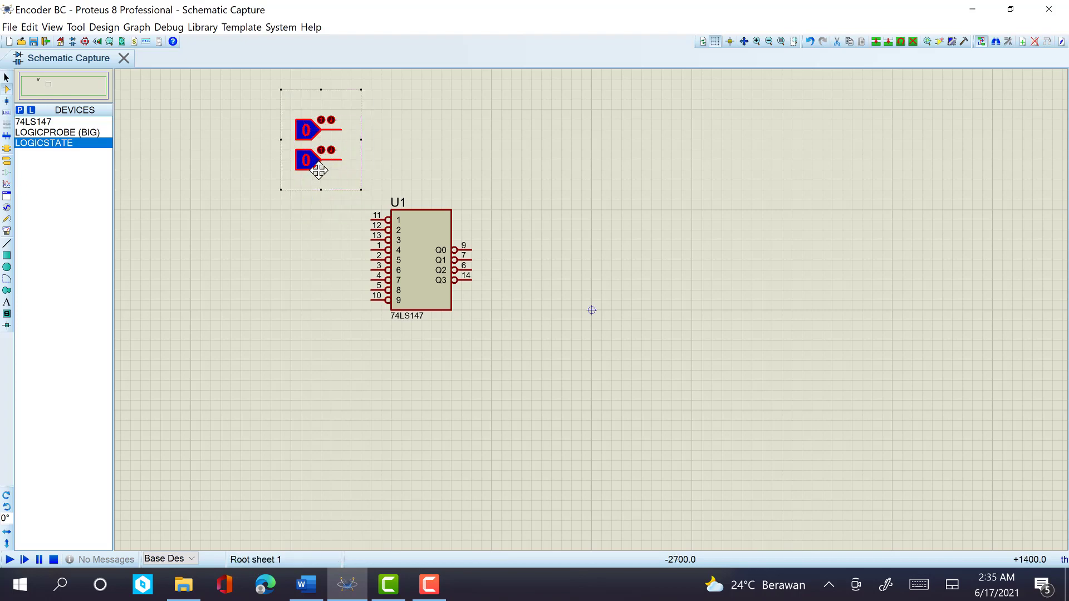
pyautogui.click(328, 217)
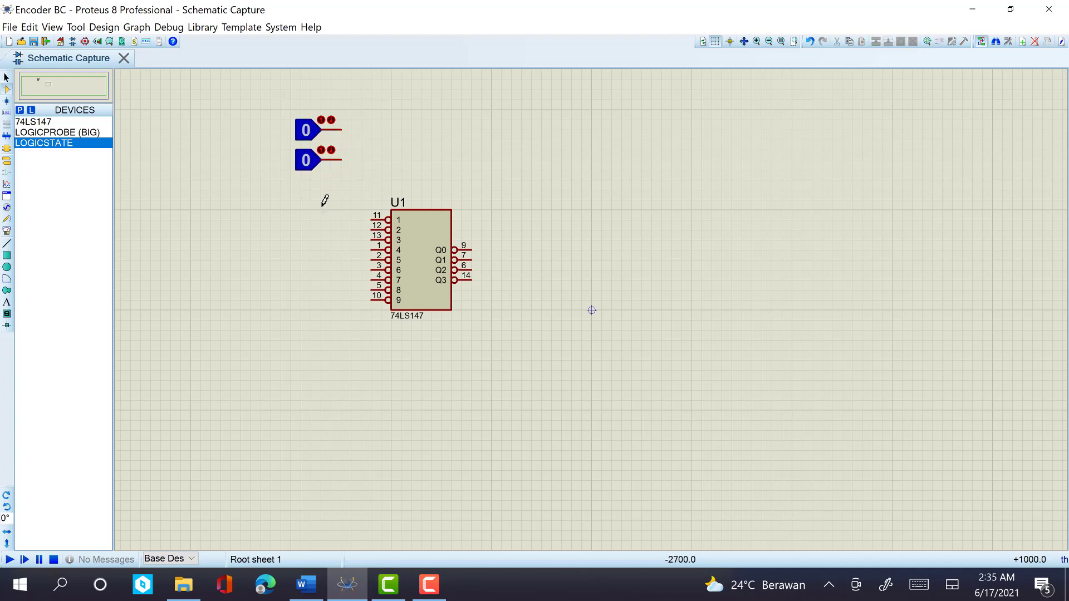
# - Place seven more LOGICSTATE inputs below the existing two, making one evenly spaced vertical column of nine
pyautogui.click(325, 201)
pyautogui.click(325, 200)
pyautogui.click(325, 241)
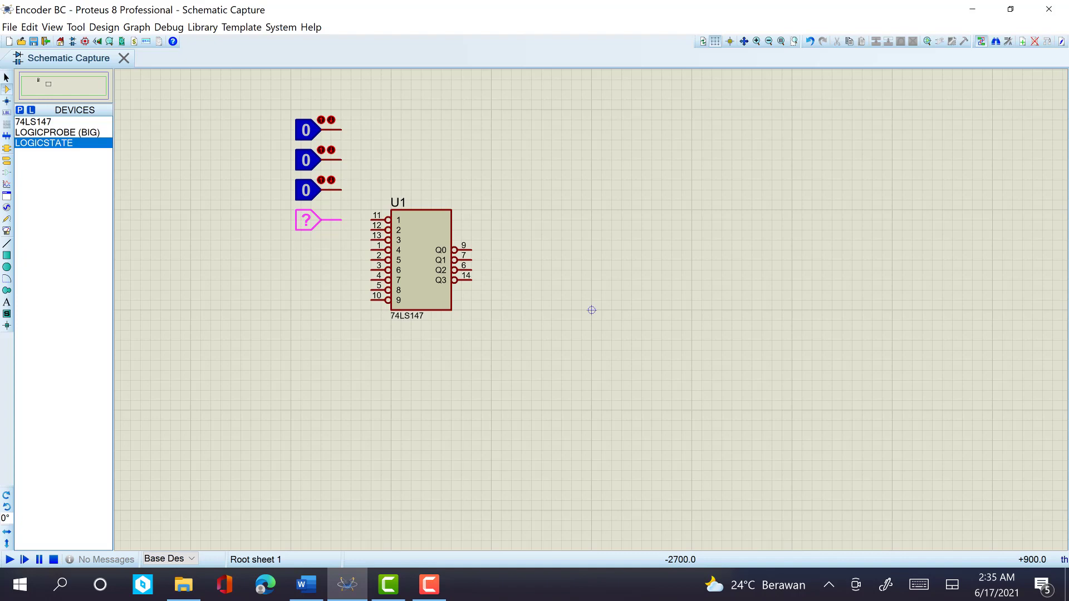
pyautogui.click(326, 223)
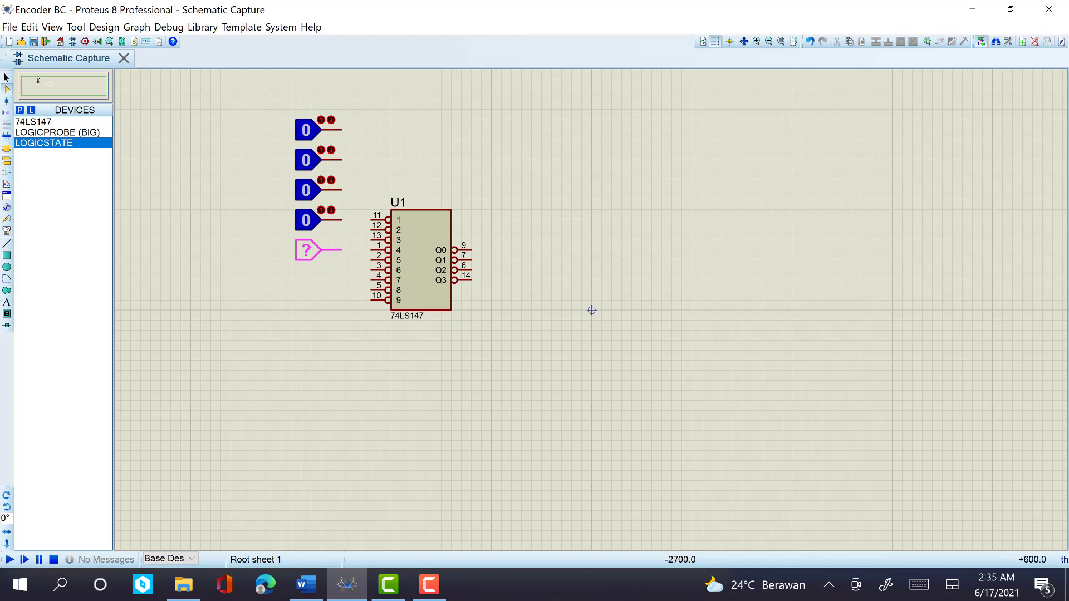
pyautogui.click(325, 252)
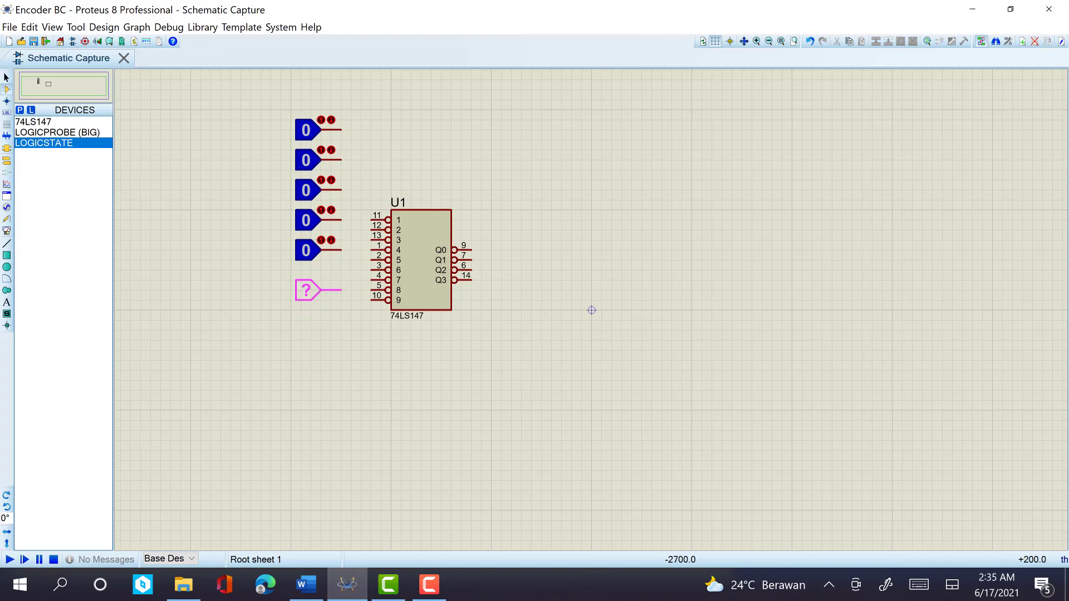
pyautogui.click(326, 281)
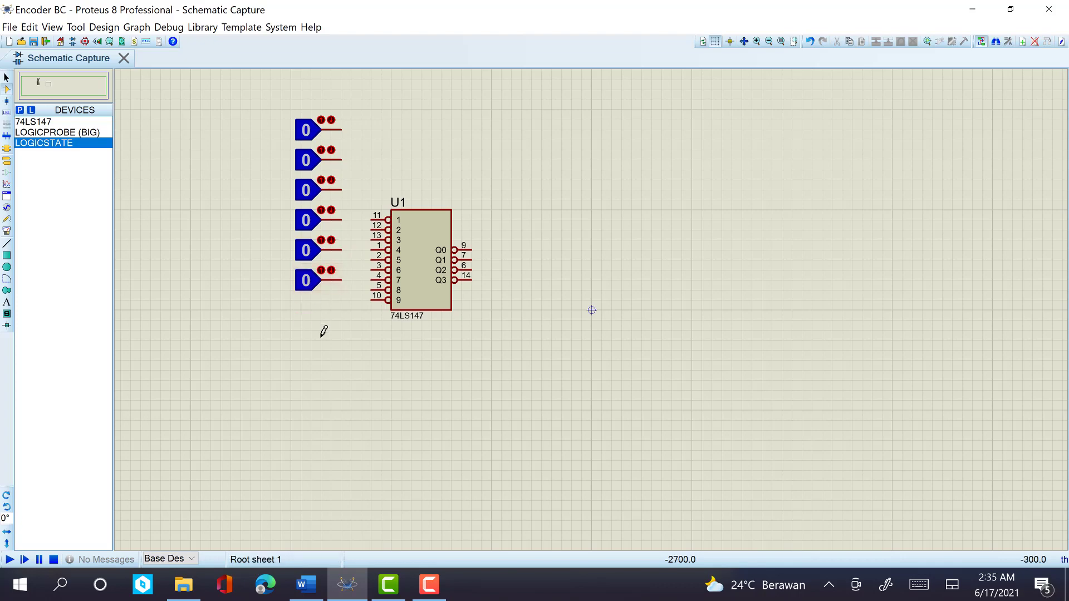
pyautogui.click(326, 311)
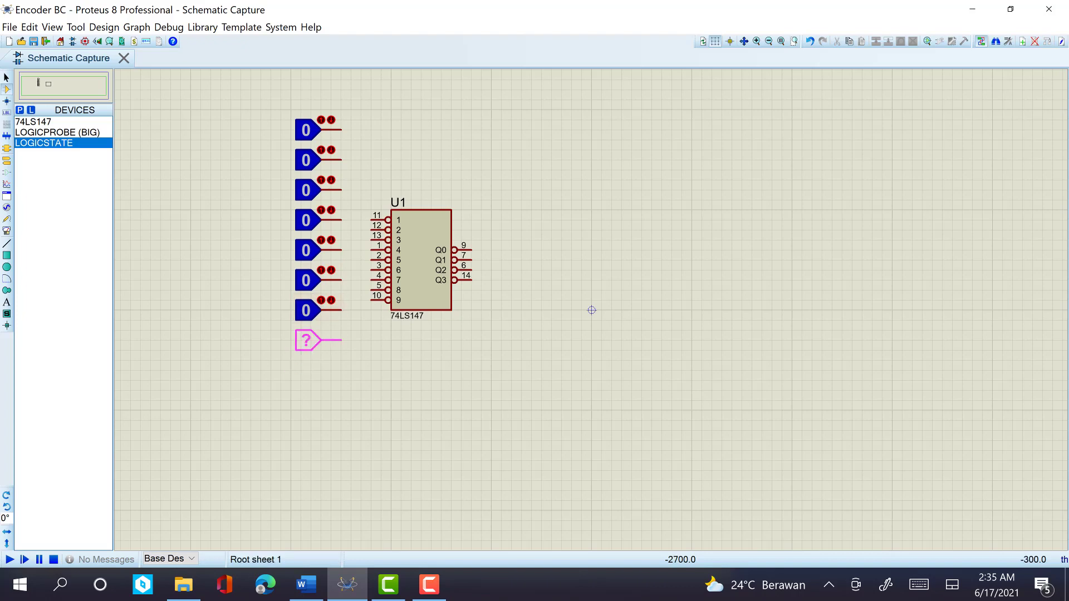
pyautogui.click(325, 340)
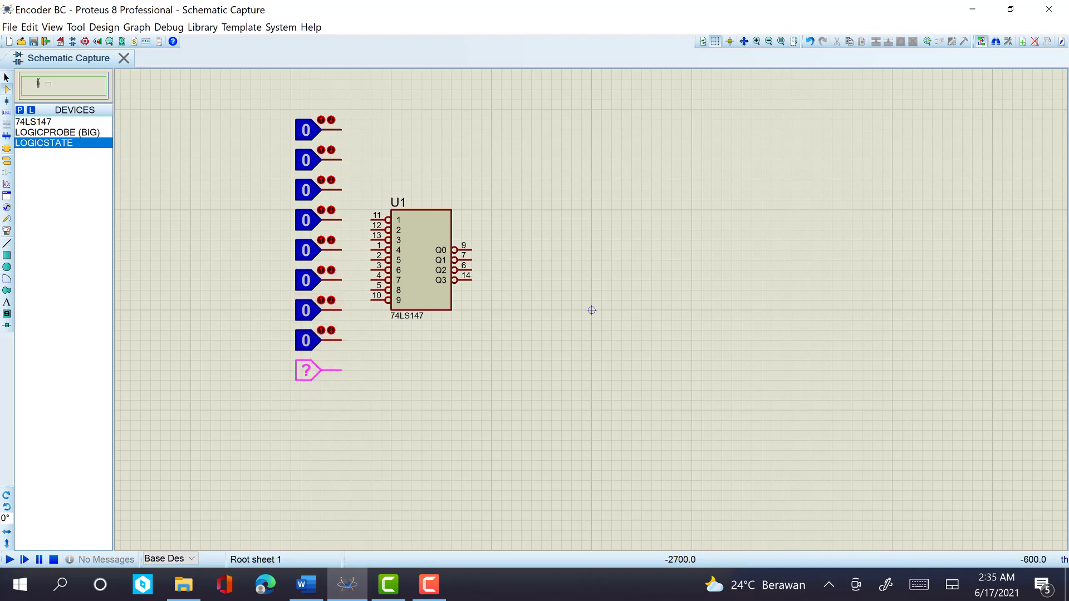
pyautogui.click(327, 367)
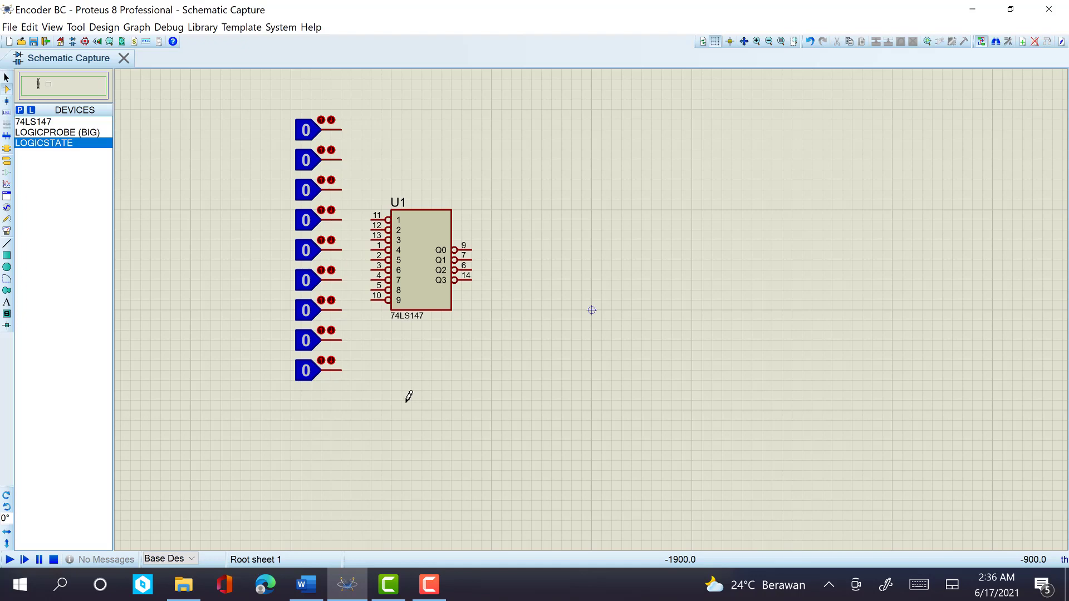
# - Wire the top two logic states to inputs 1 and 2 of the 74LS147 encoder
pyautogui.click(340, 129)
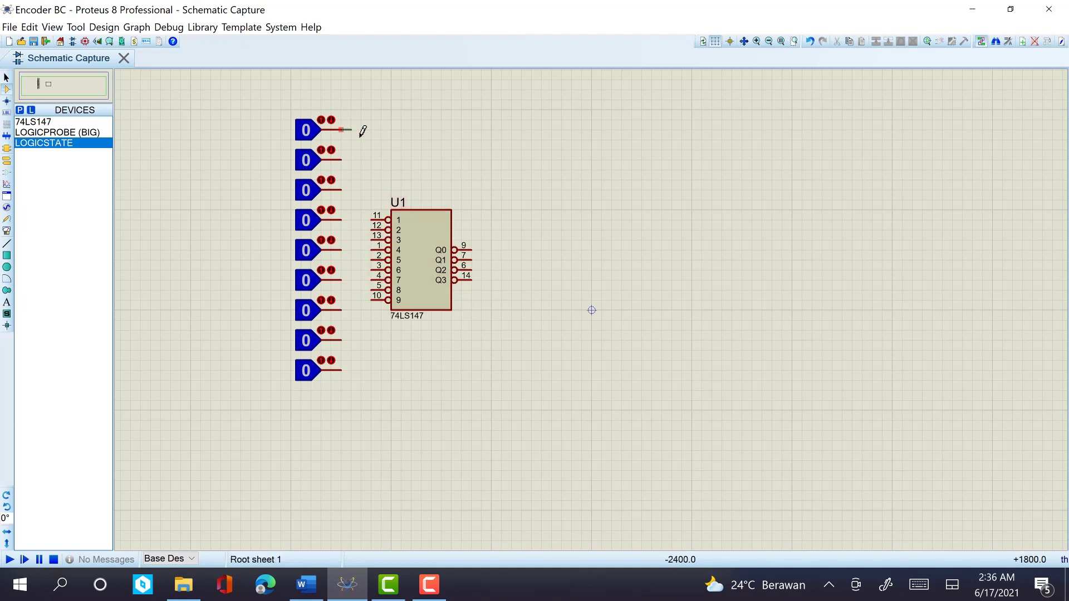
pyautogui.click(372, 218)
pyautogui.click(341, 160)
pyautogui.click(371, 229)
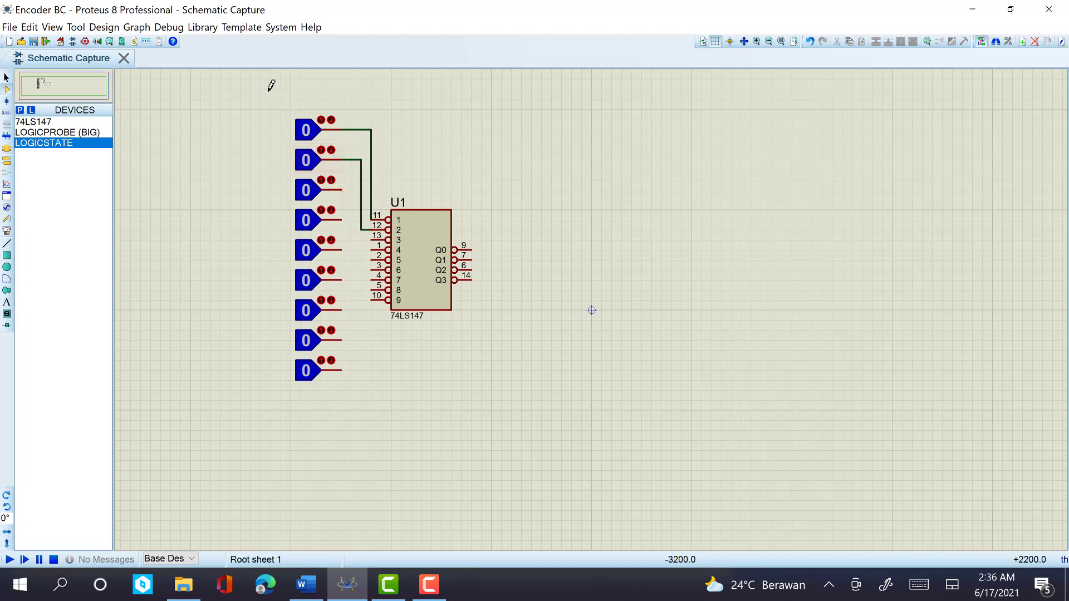
# - Move the whole column of nine logic states further left of the encoder to make room for wiring
pyautogui.moveTo(271, 90); pyautogui.dragTo(351, 450)
pyautogui.moveTo(321, 300); pyautogui.dragTo(281, 301)
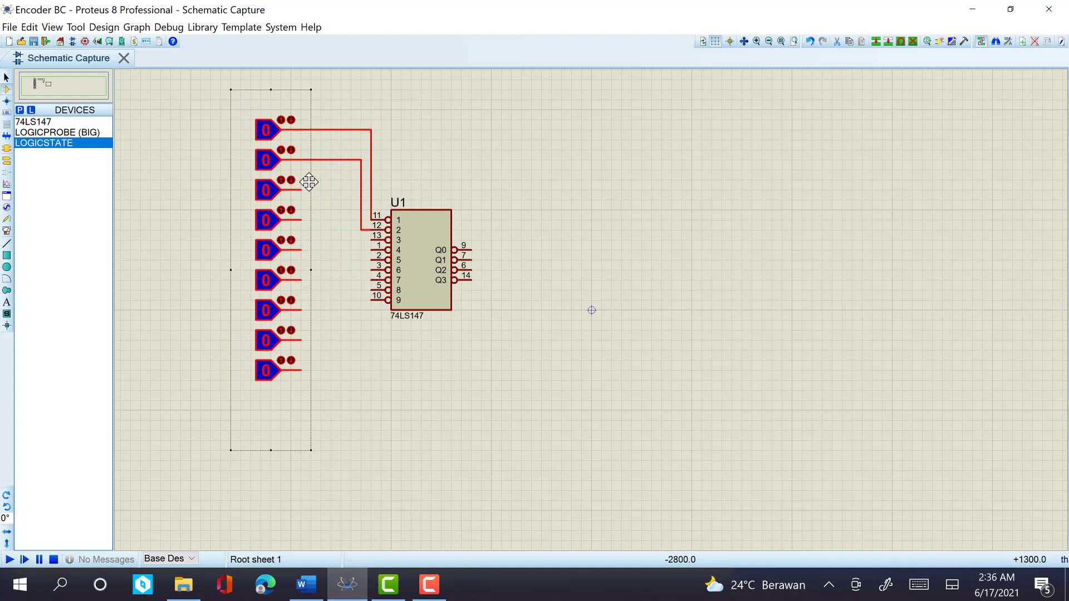
pyautogui.click(479, 132)
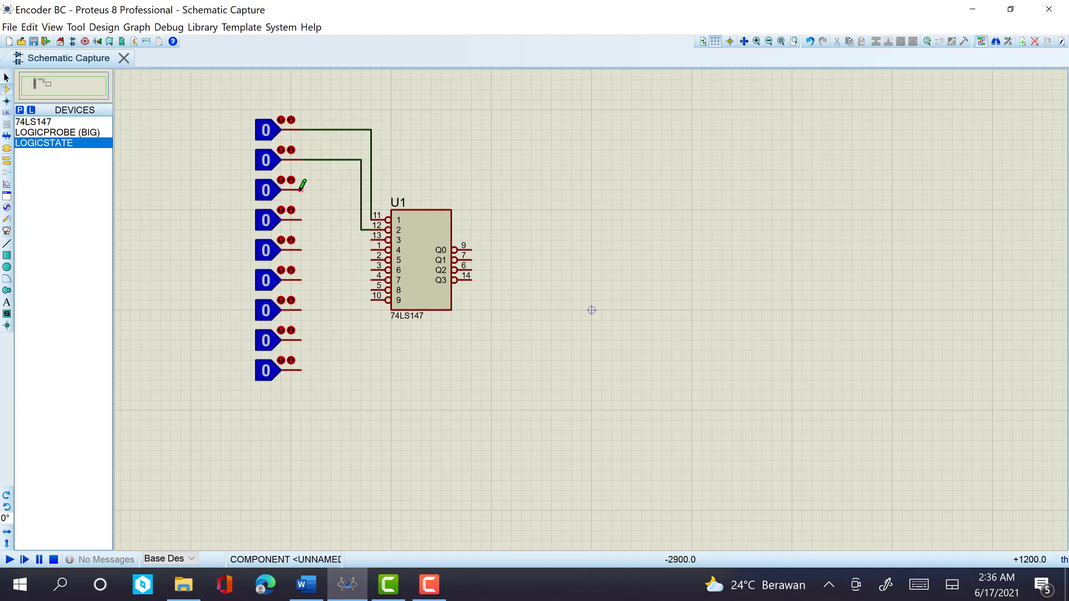
# - Wire the third and fourth logic states to encoder inputs 3 and 4
pyautogui.click(301, 189)
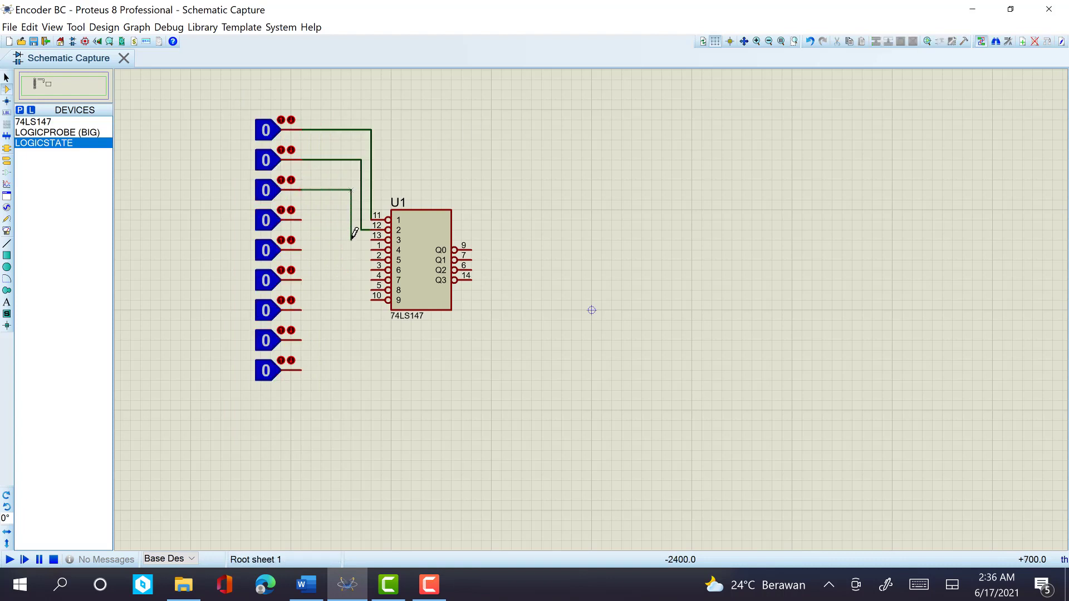
pyautogui.click(371, 240)
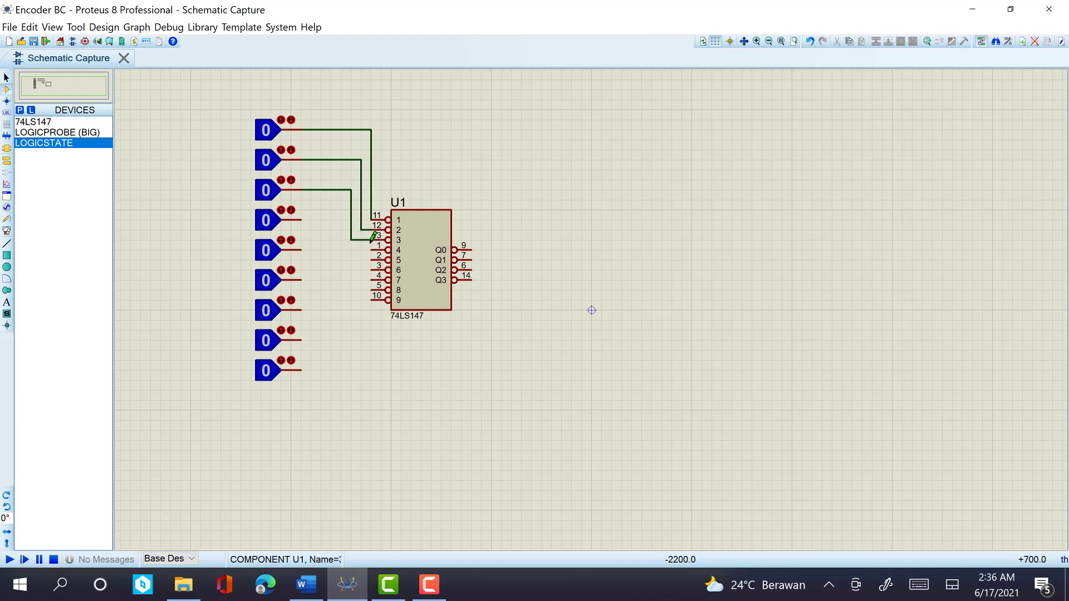
pyautogui.click(301, 220)
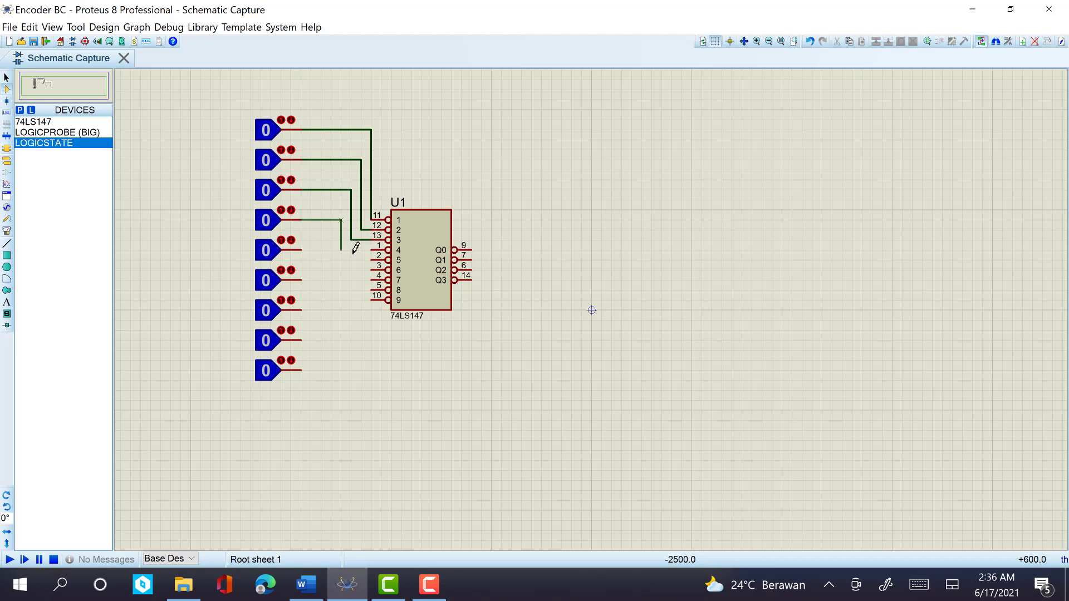
pyautogui.click(374, 249)
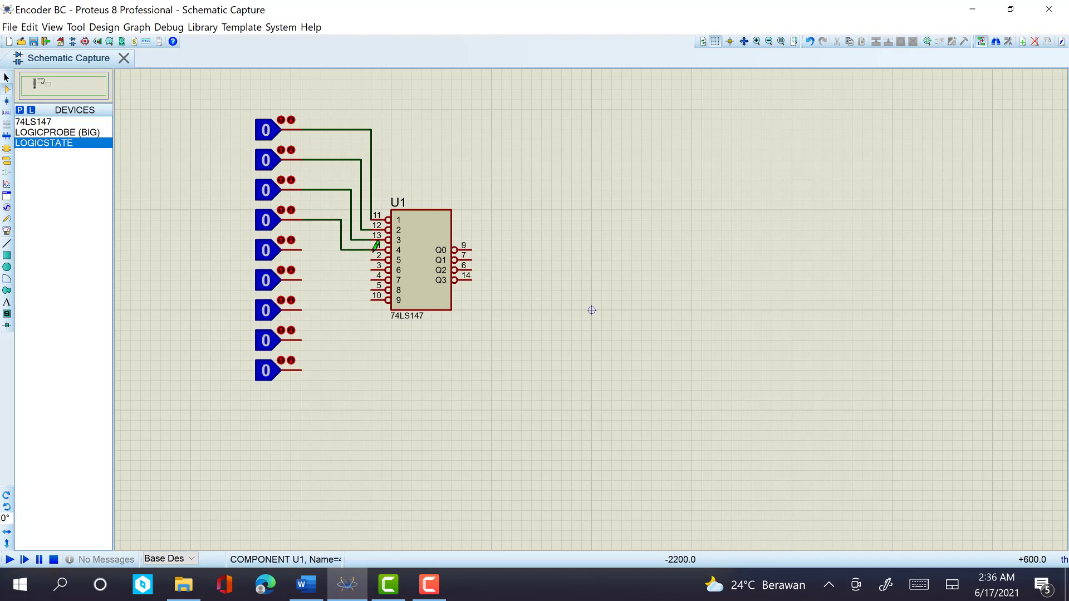
# - Wire the fifth and sixth logic states to encoder inputs 5 and 6, routing each with a bend midway
pyautogui.click(302, 249)
pyautogui.click(330, 248)
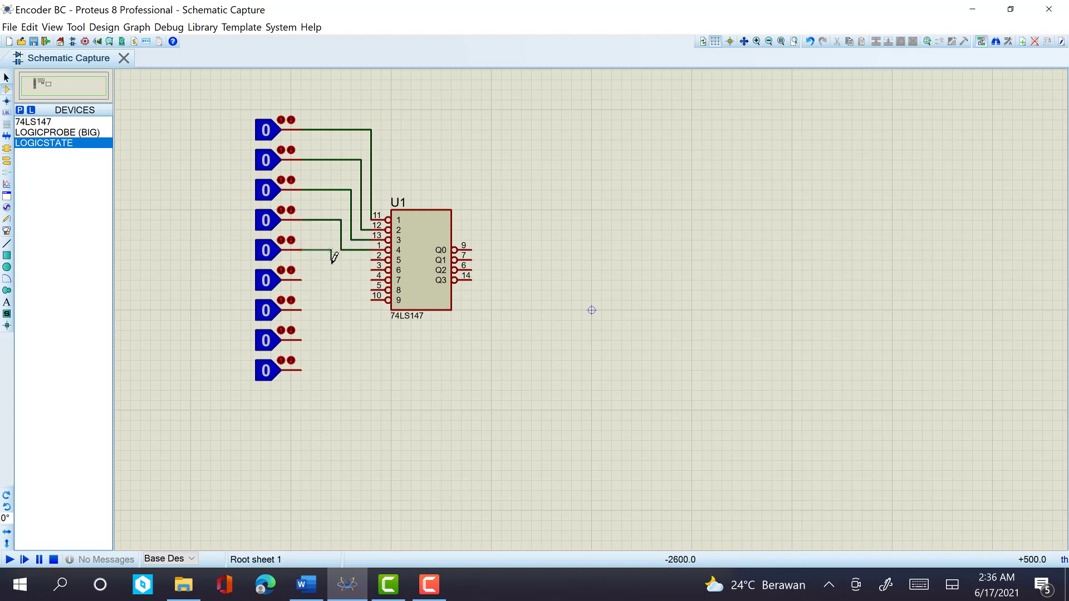
pyautogui.click(372, 259)
pyautogui.click(301, 279)
pyautogui.click(331, 279)
pyautogui.click(372, 269)
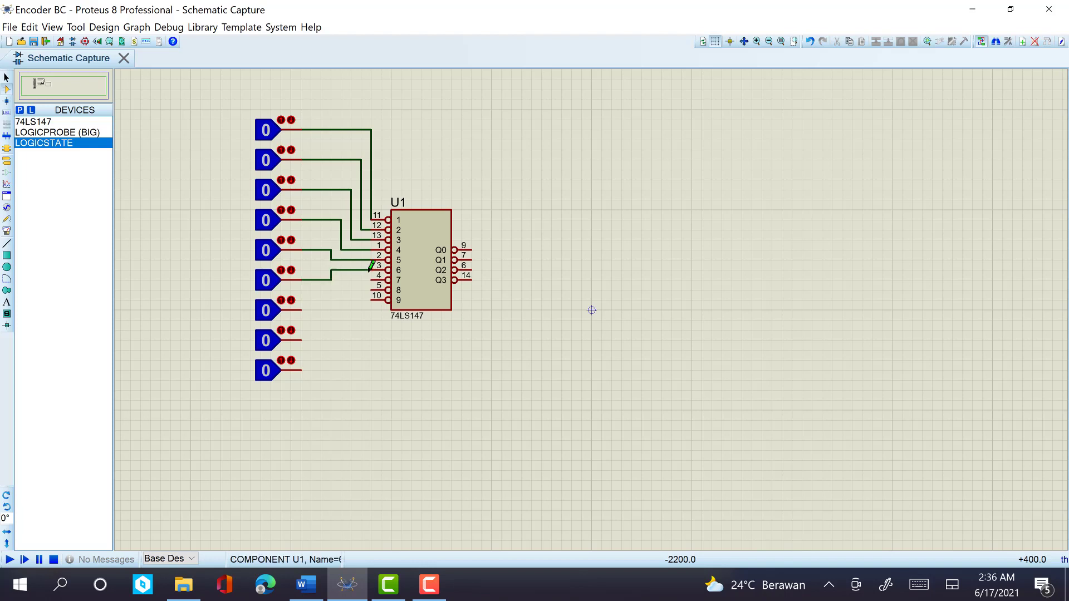
# - Wire the seventh, eighth and ninth logic states to encoder inputs 7, 8 and 9, keeping the vertical wire runs separate
pyautogui.click(300, 309)
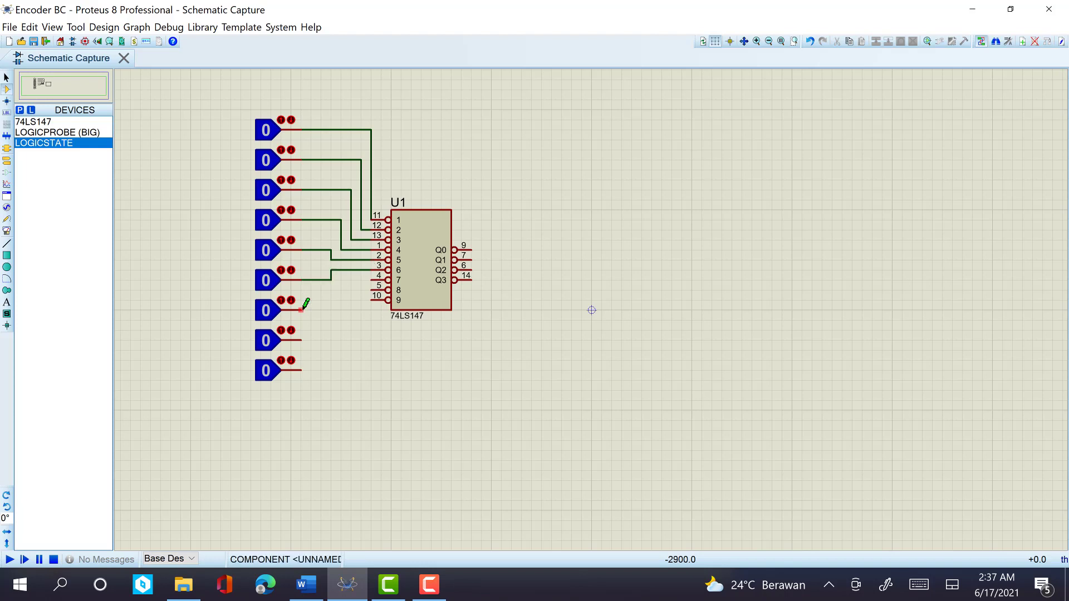
pyautogui.click(341, 310)
pyautogui.click(341, 280)
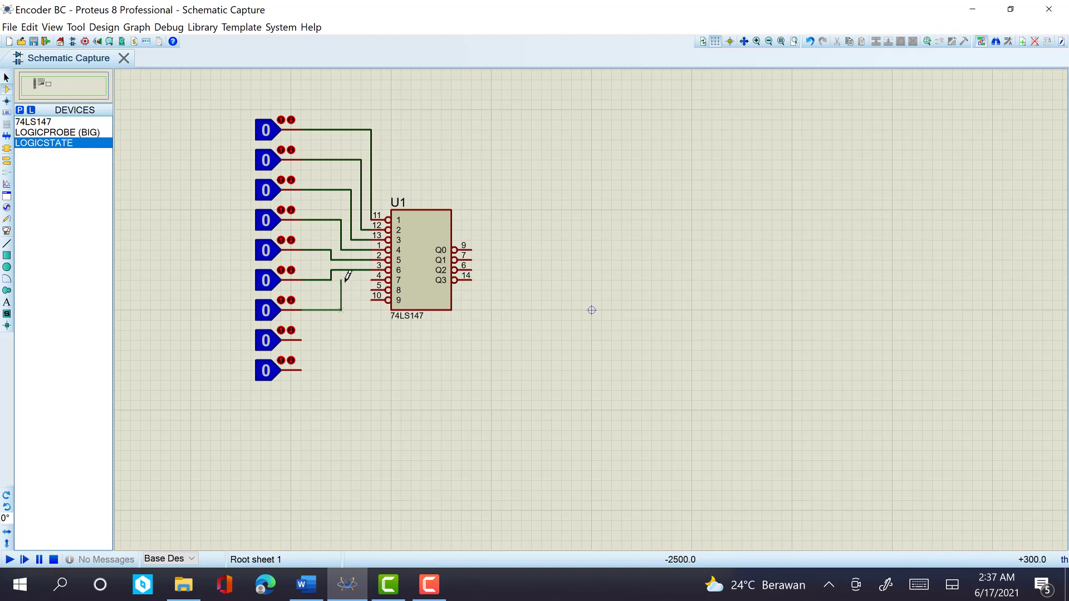
pyautogui.click(371, 280)
pyautogui.click(301, 340)
pyautogui.click(351, 339)
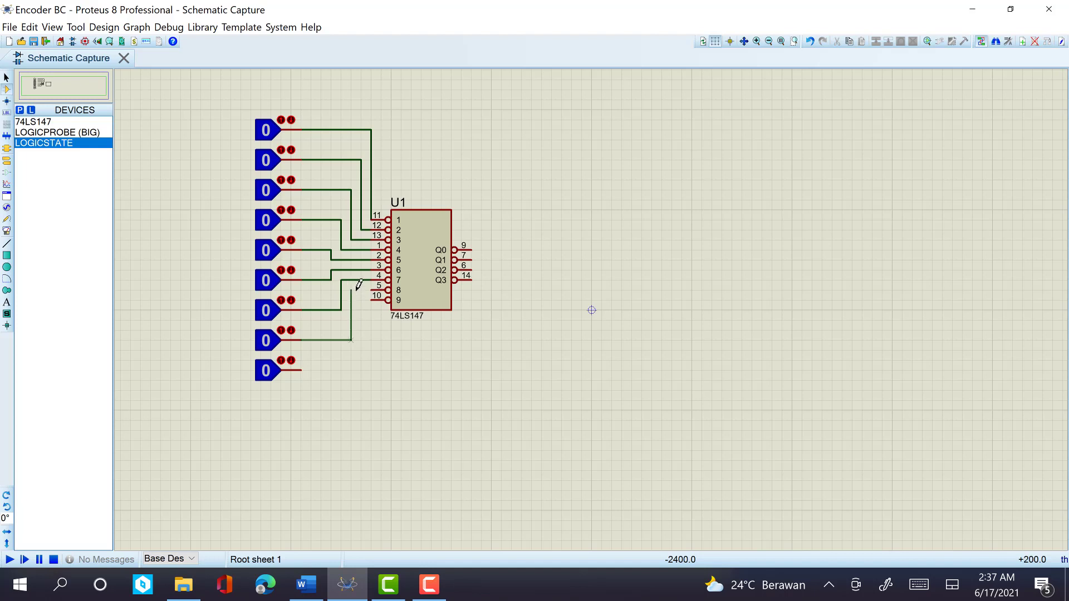
pyautogui.click(371, 289)
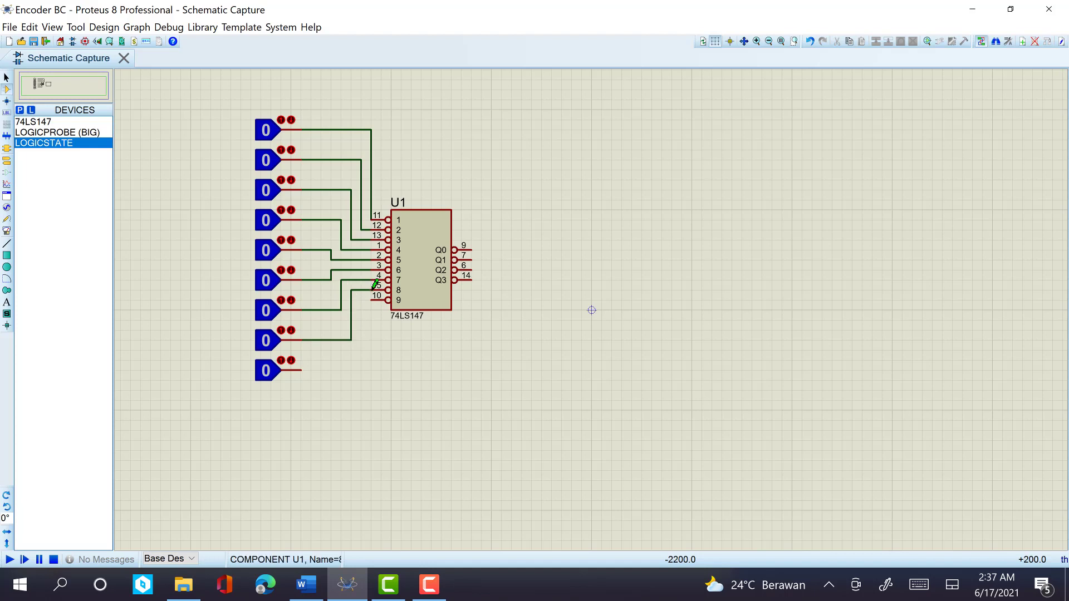
pyautogui.click(302, 370)
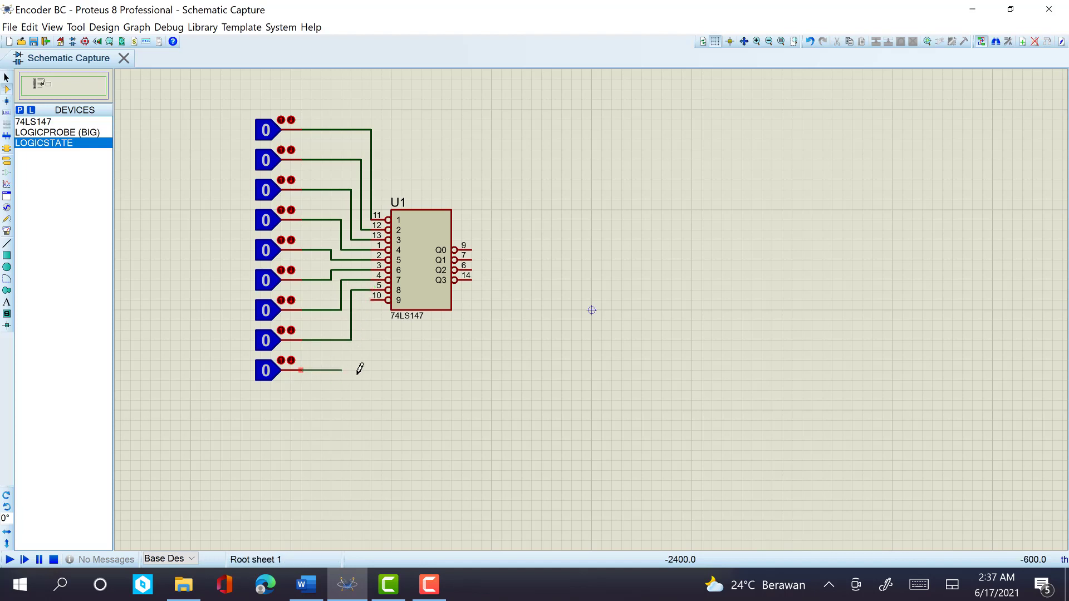
pyautogui.click(361, 369)
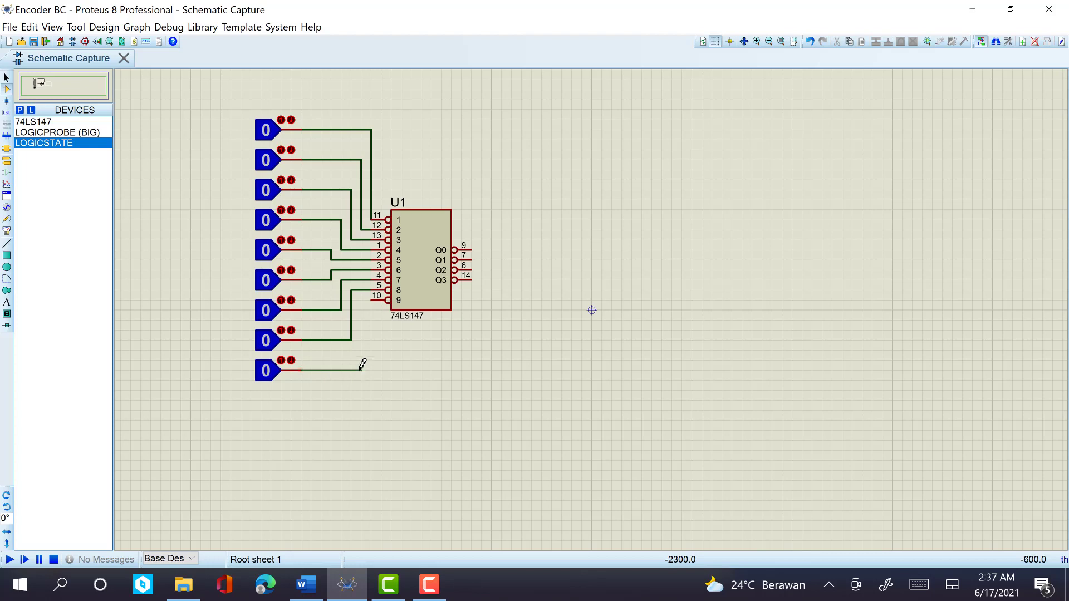
pyautogui.click(373, 300)
# - Place four LOGICPROBE (BIG) components in an evenly spaced column to the right of the encoder outputs
pyautogui.click(90, 132)
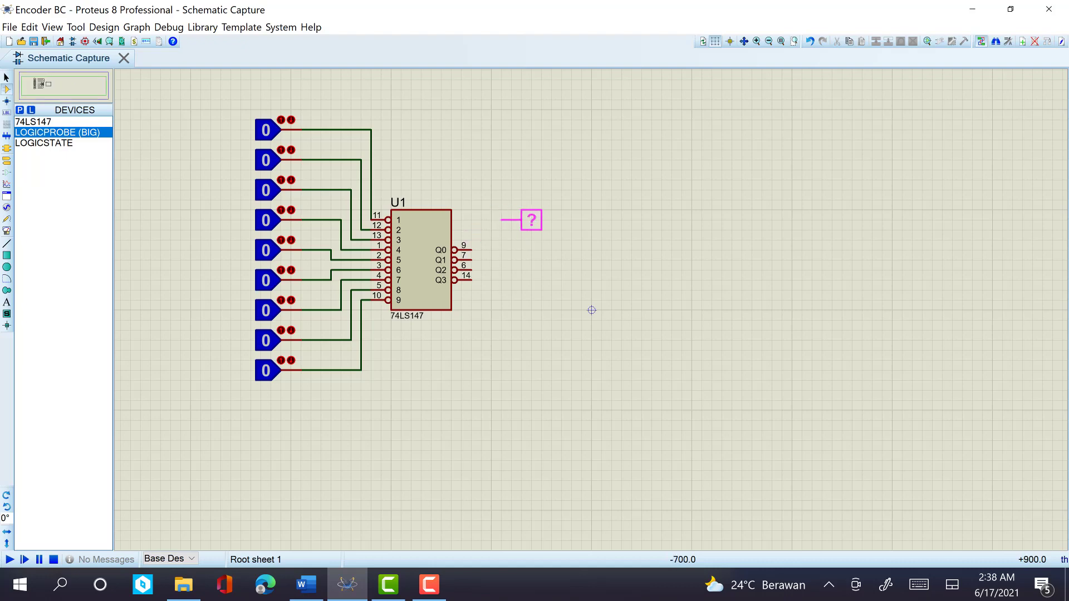
pyautogui.click(525, 231)
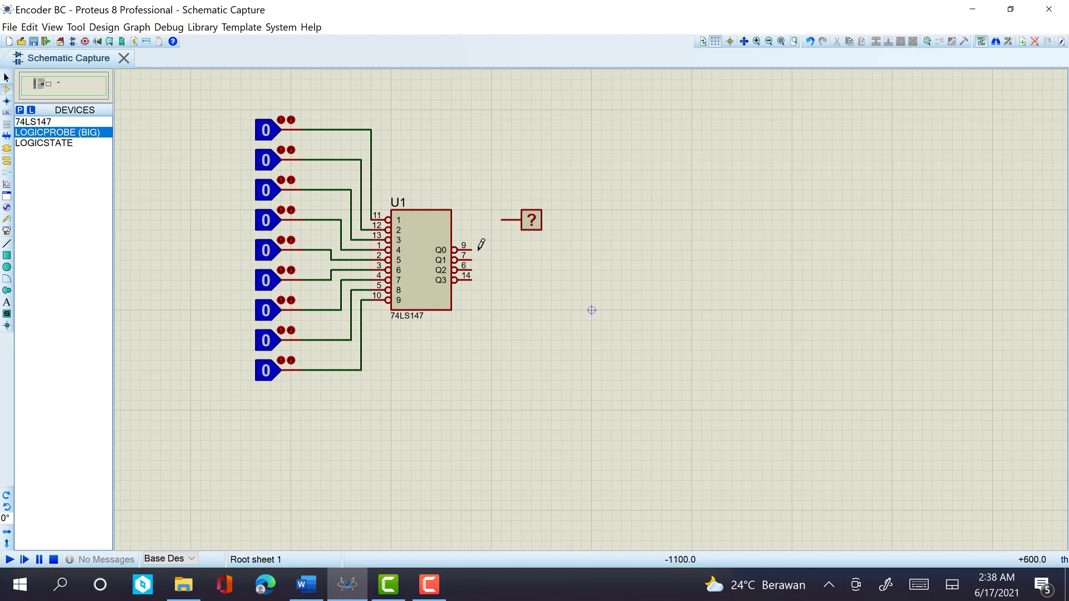
pyautogui.click(525, 260)
pyautogui.click(529, 252)
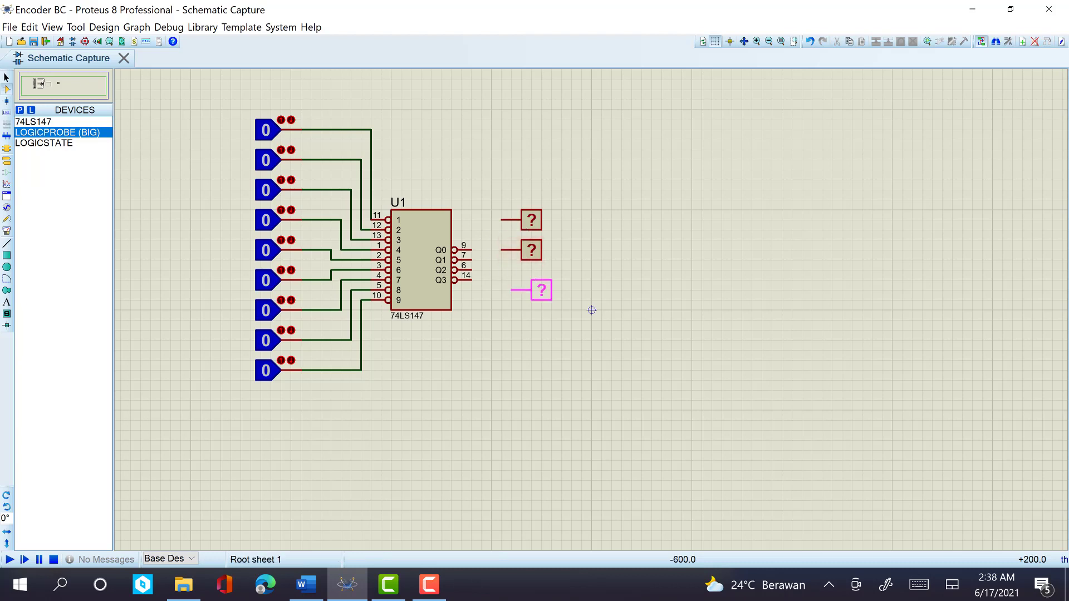
pyautogui.click(529, 282)
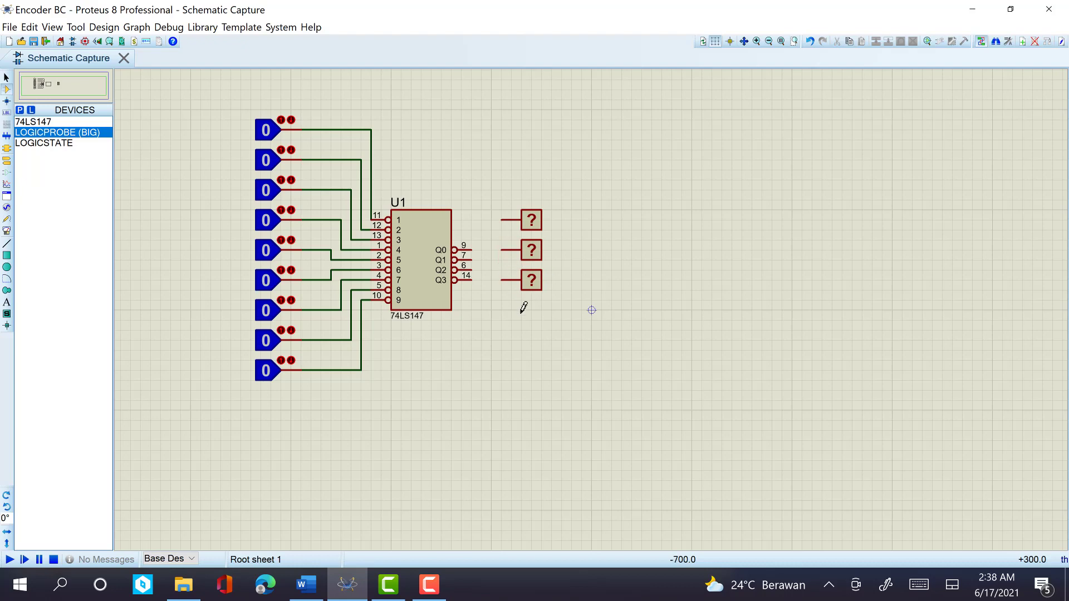
pyautogui.click(529, 311)
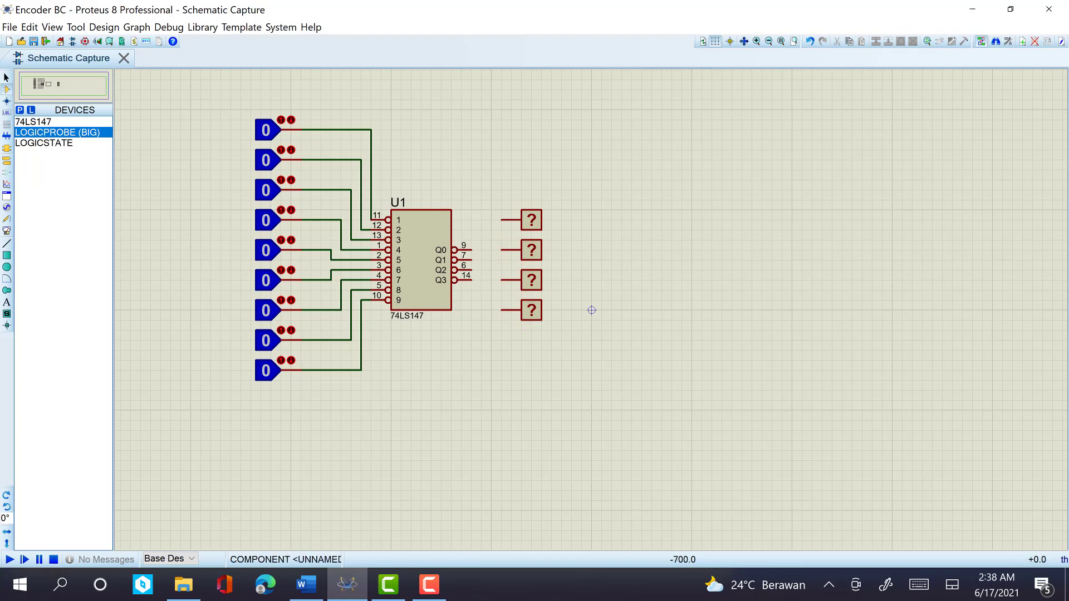
# - Wire encoder outputs Q0, Q1, Q2 and Q3 to the four logic probes in order, from the top probe down
pyautogui.click(473, 250)
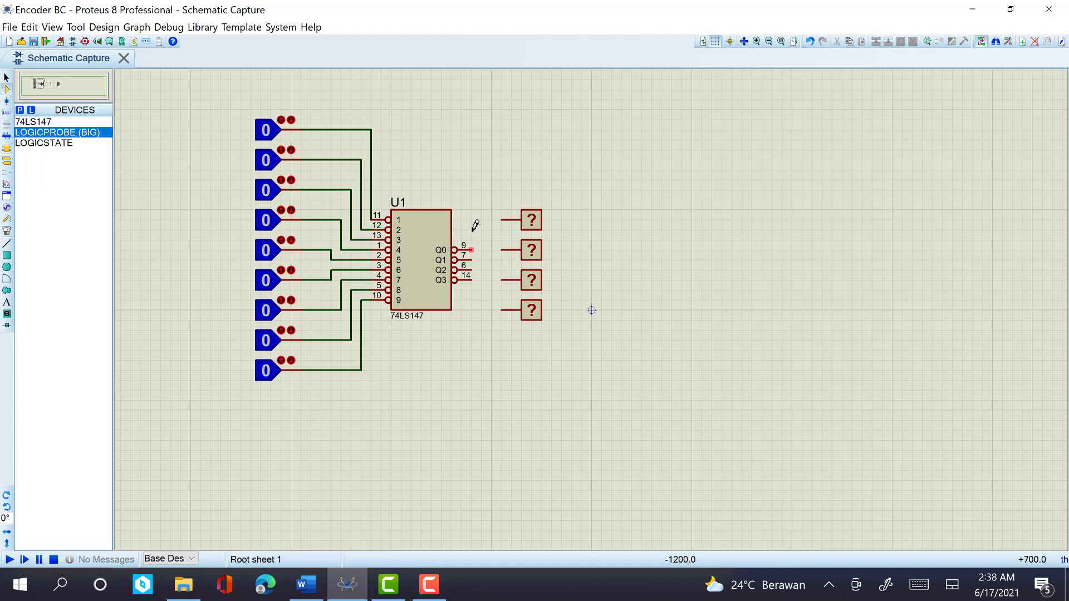
pyautogui.click(502, 220)
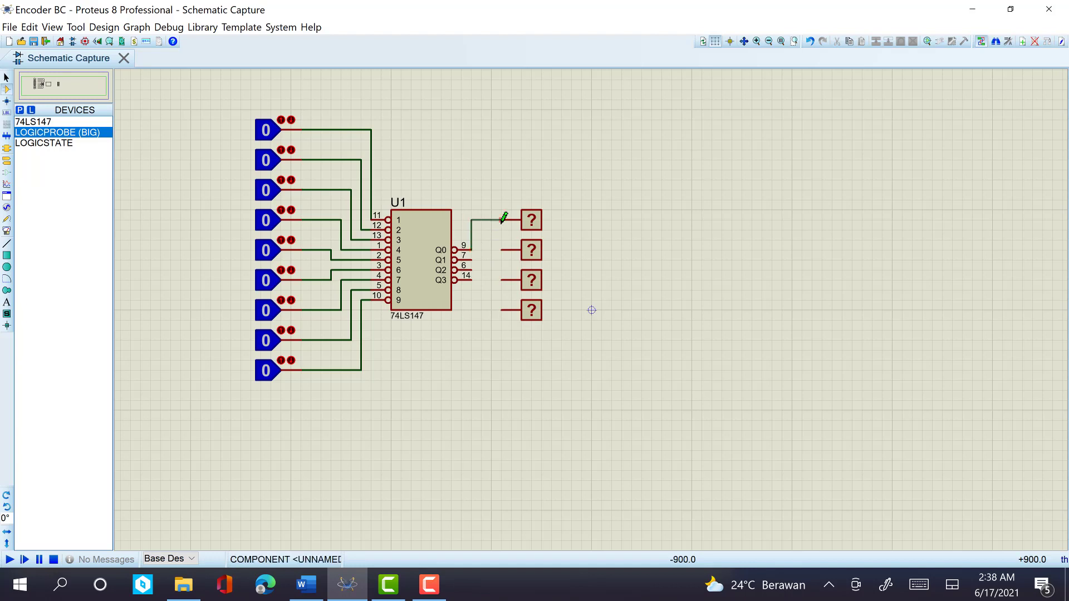
pyautogui.click(480, 260)
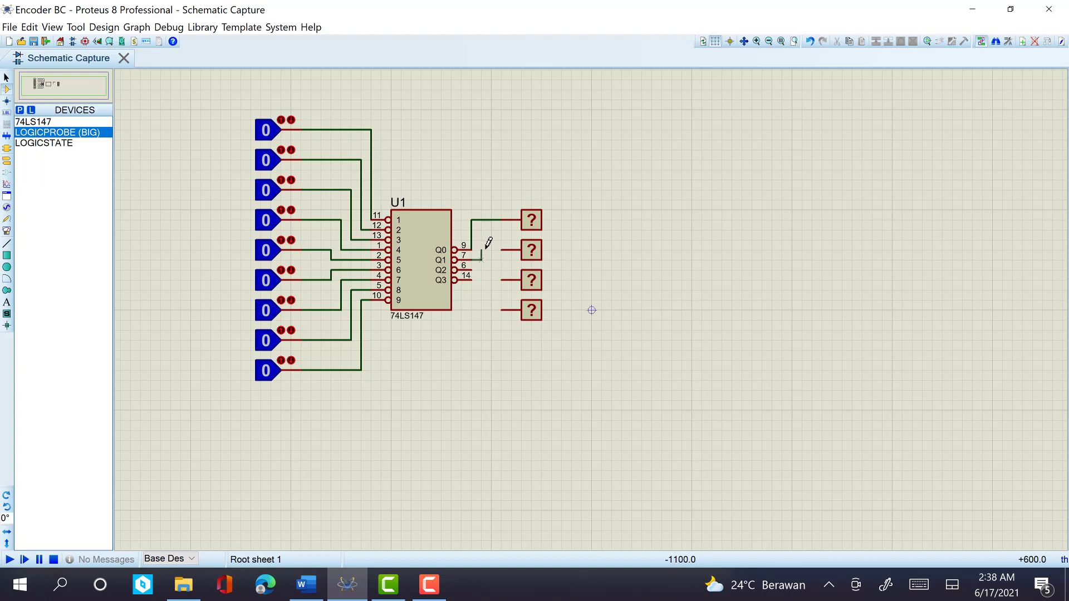
pyautogui.click(501, 250)
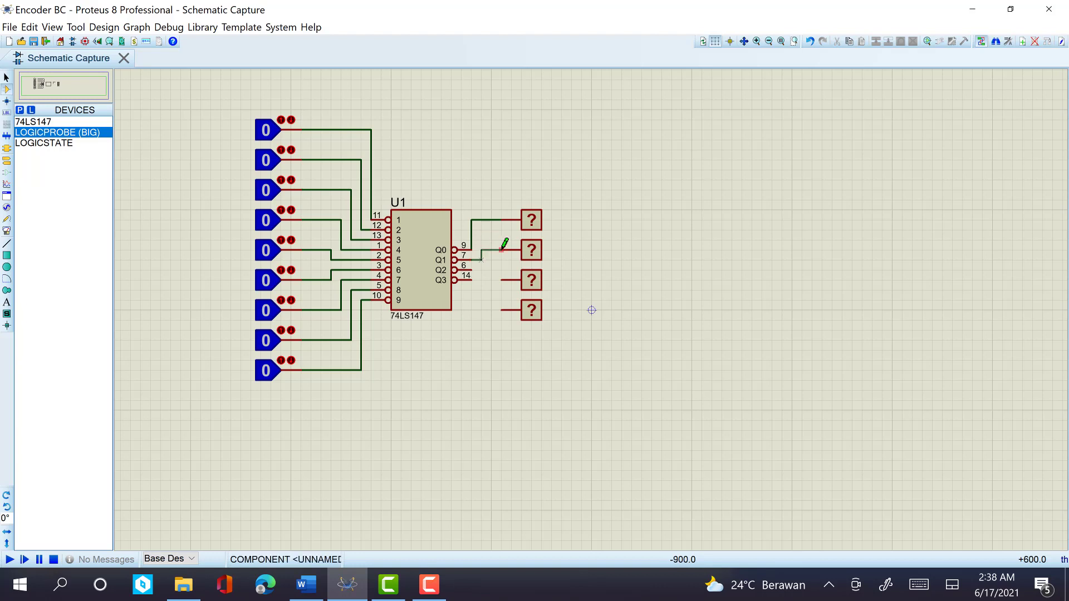
pyautogui.click(480, 269)
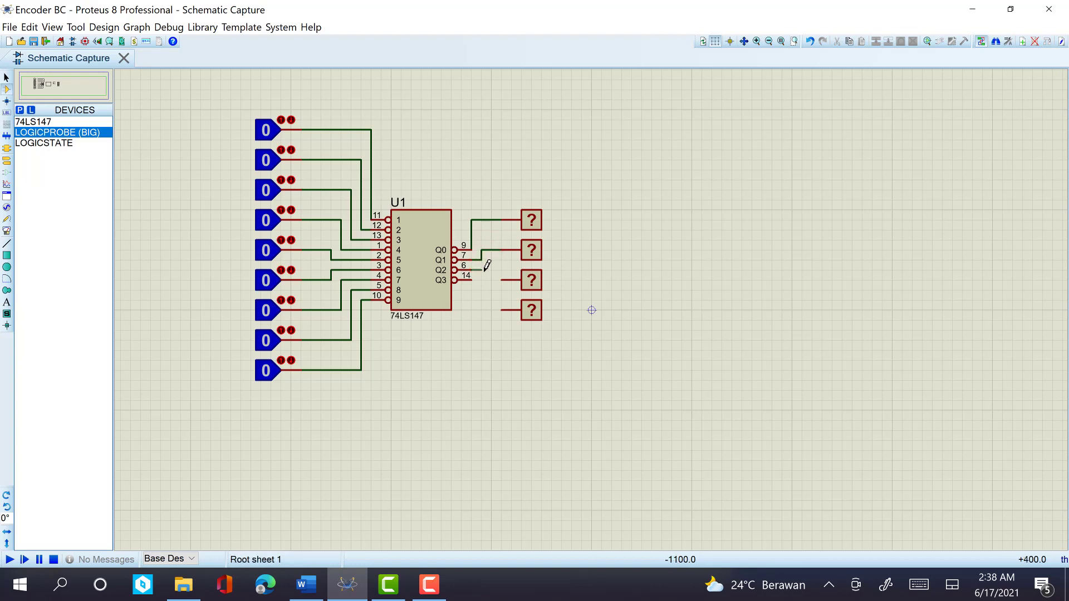
pyautogui.click(501, 280)
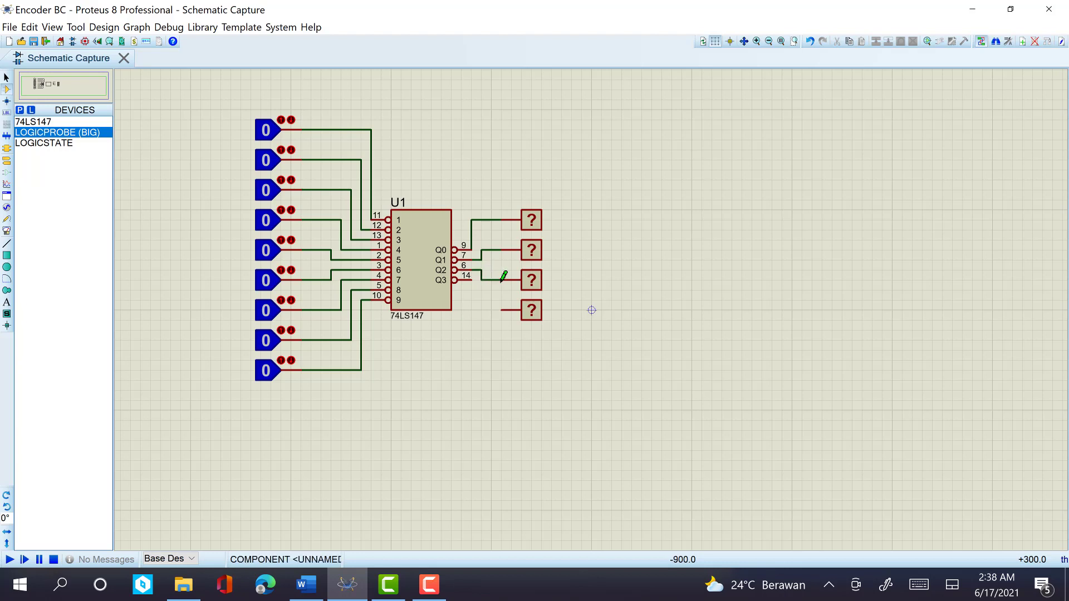
pyautogui.click(474, 280)
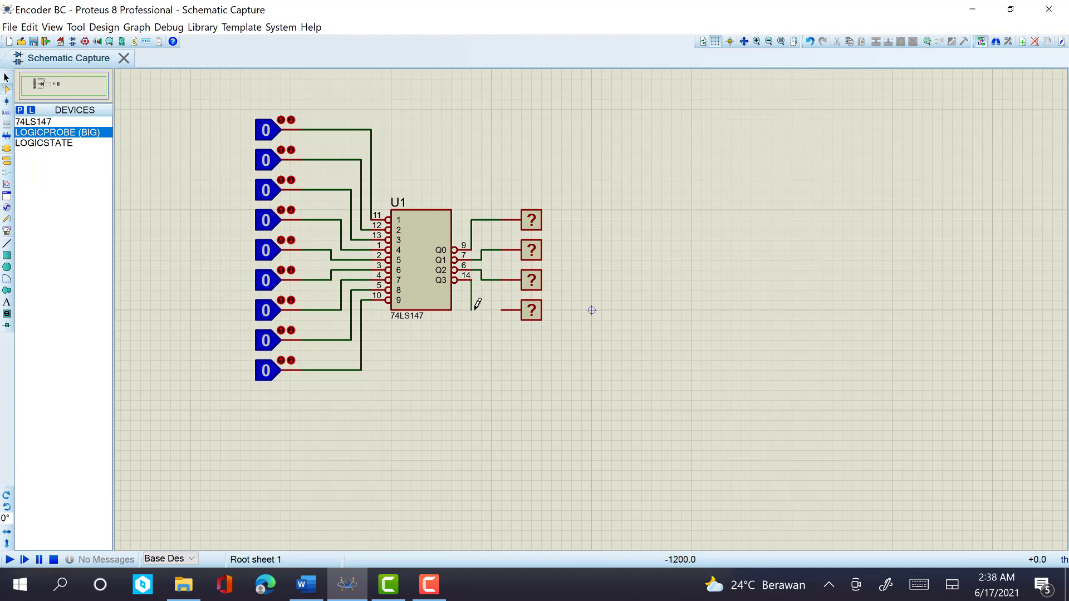
pyautogui.click(502, 309)
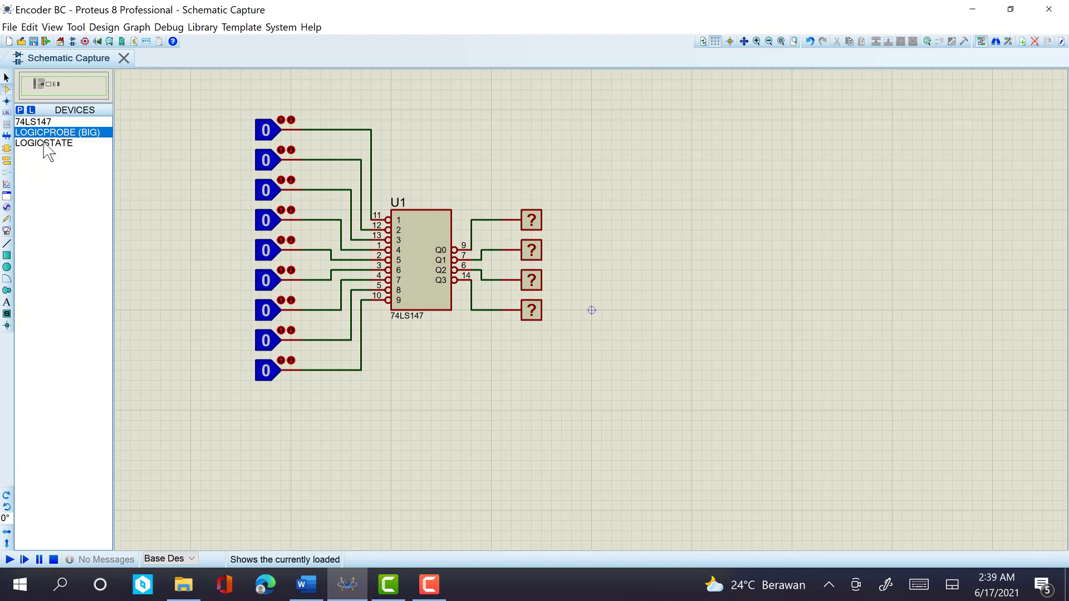
# - Add the title text "ENCODER LINE 9 TO 4" above the circuit in the TEMPLATE graphics style with a height of 0.4in
pyautogui.click(6, 303)
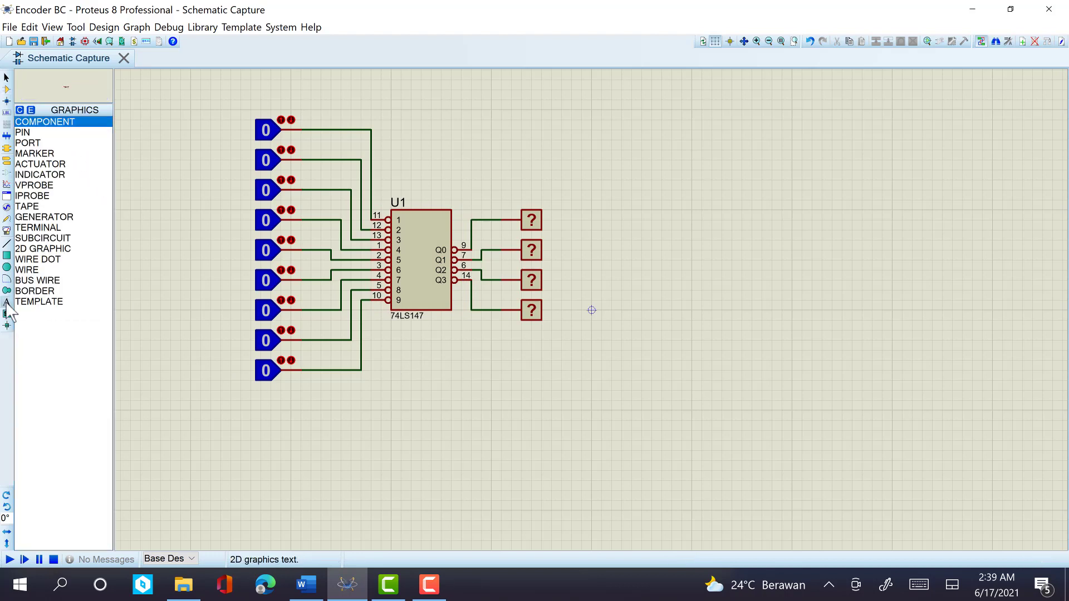
pyautogui.click(45, 296)
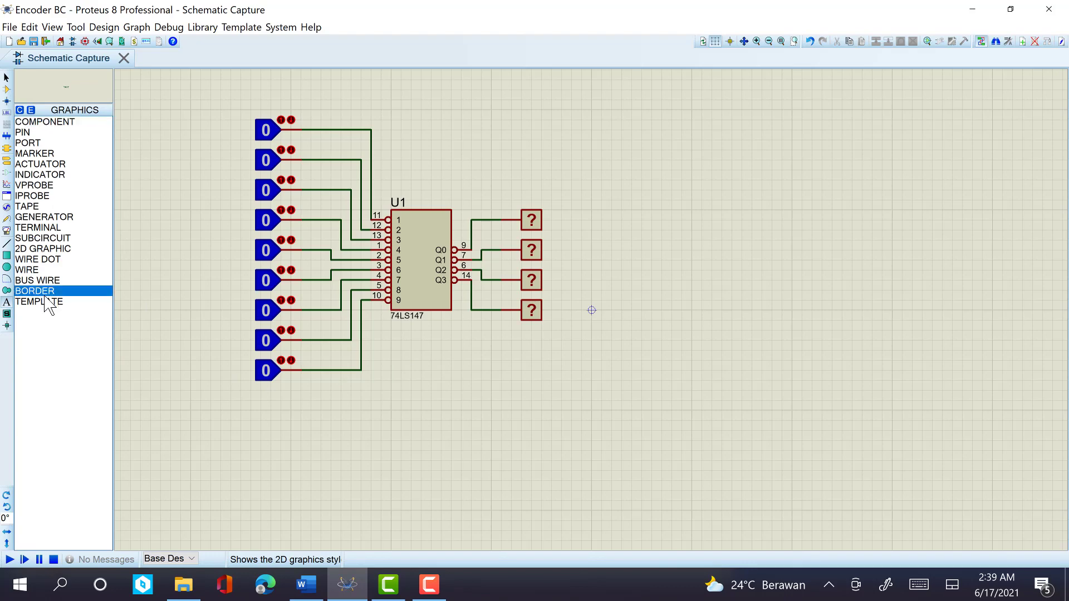
pyautogui.click(39, 303)
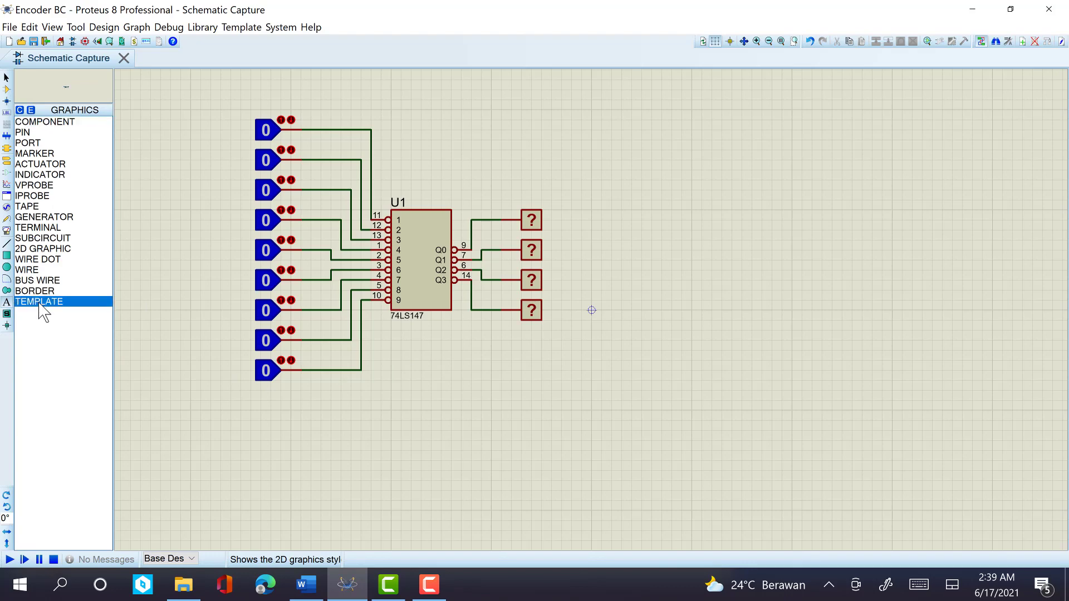
pyautogui.doubleClick(39, 303)
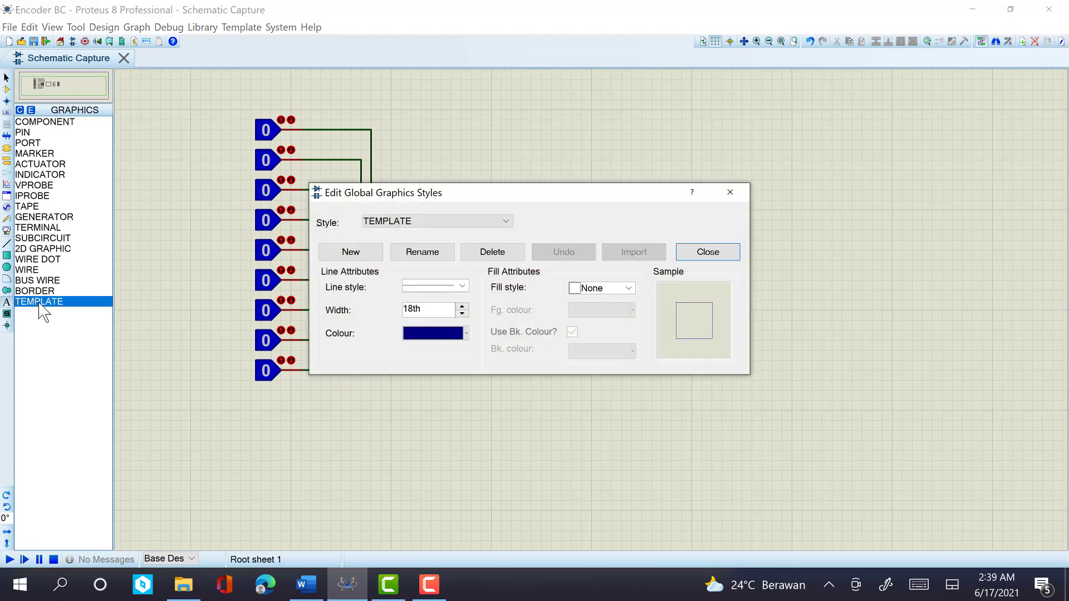
pyautogui.click(730, 192)
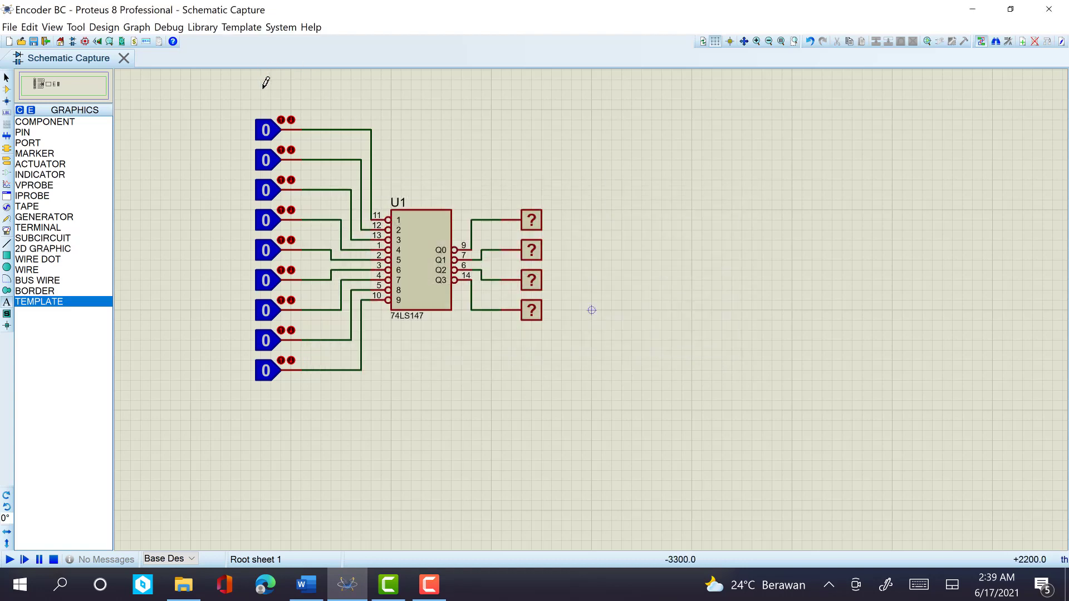
pyautogui.click(264, 87)
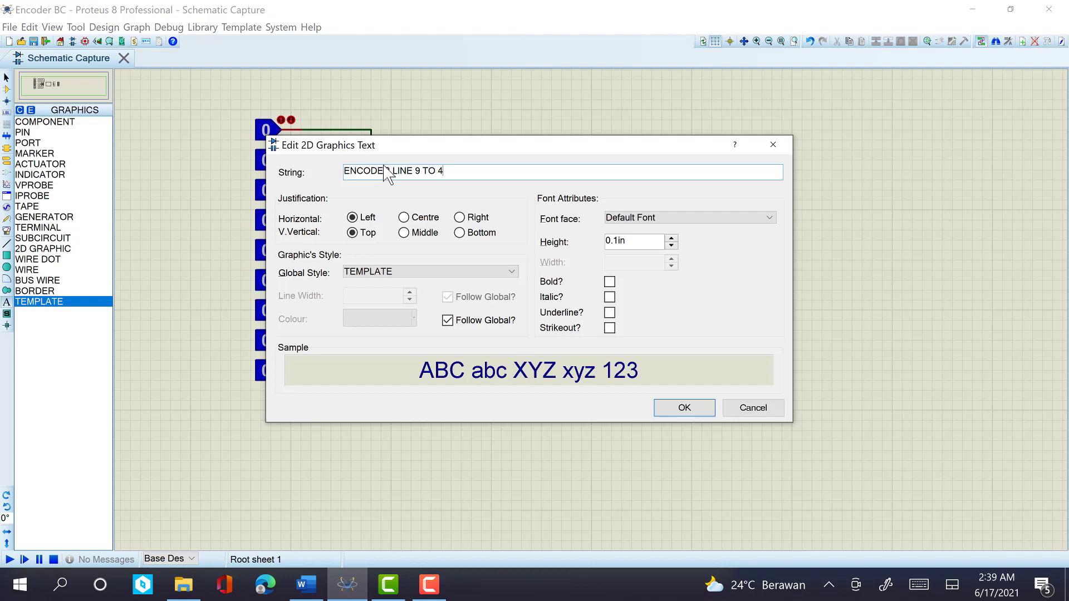
pyautogui.click(620, 243)
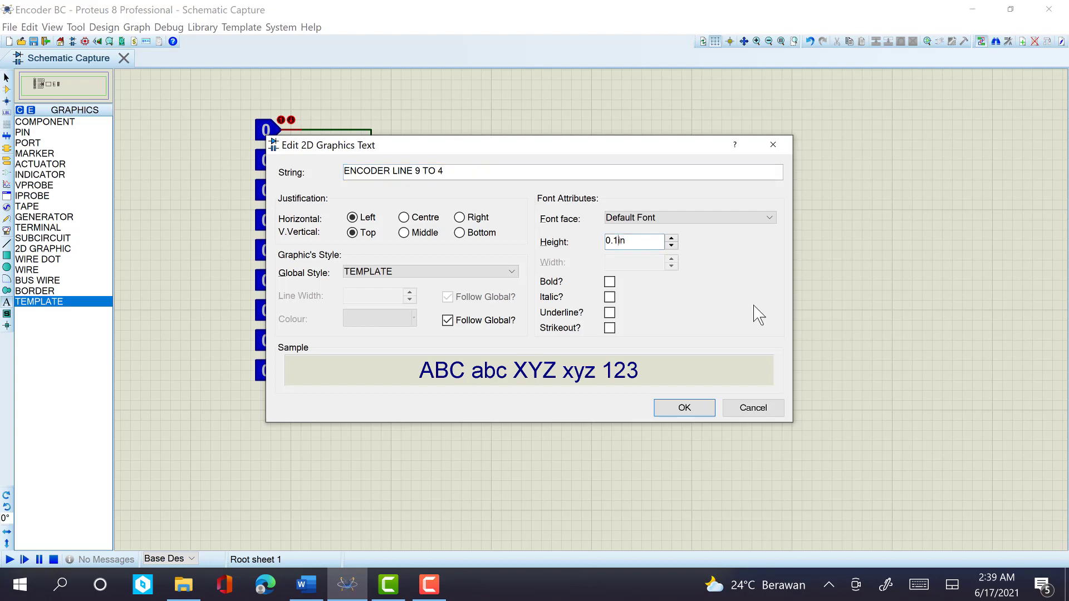
pyautogui.press('BackSpace')
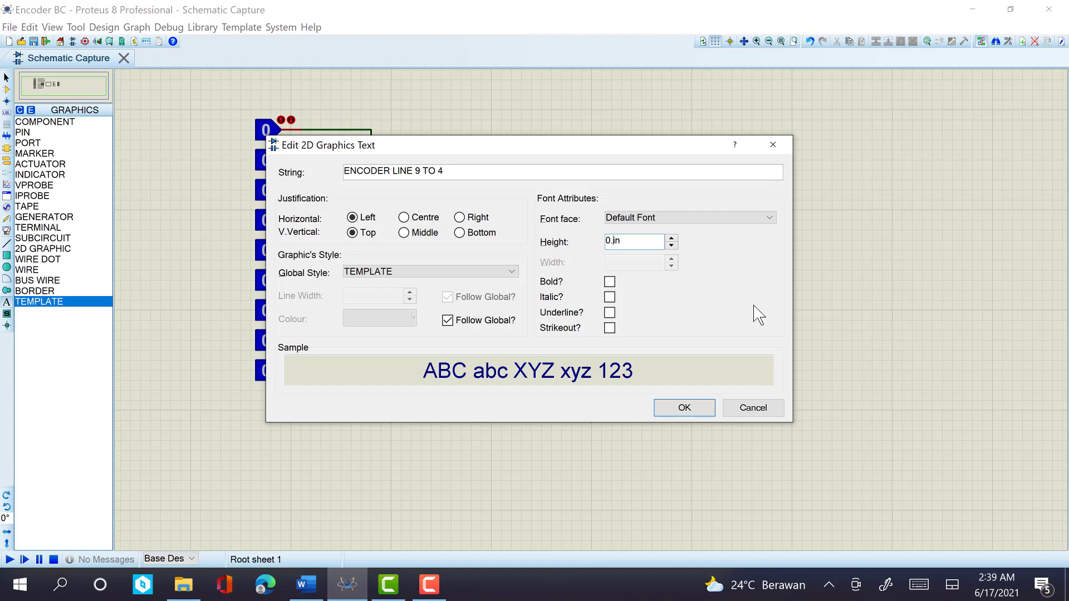
pyautogui.write('4')
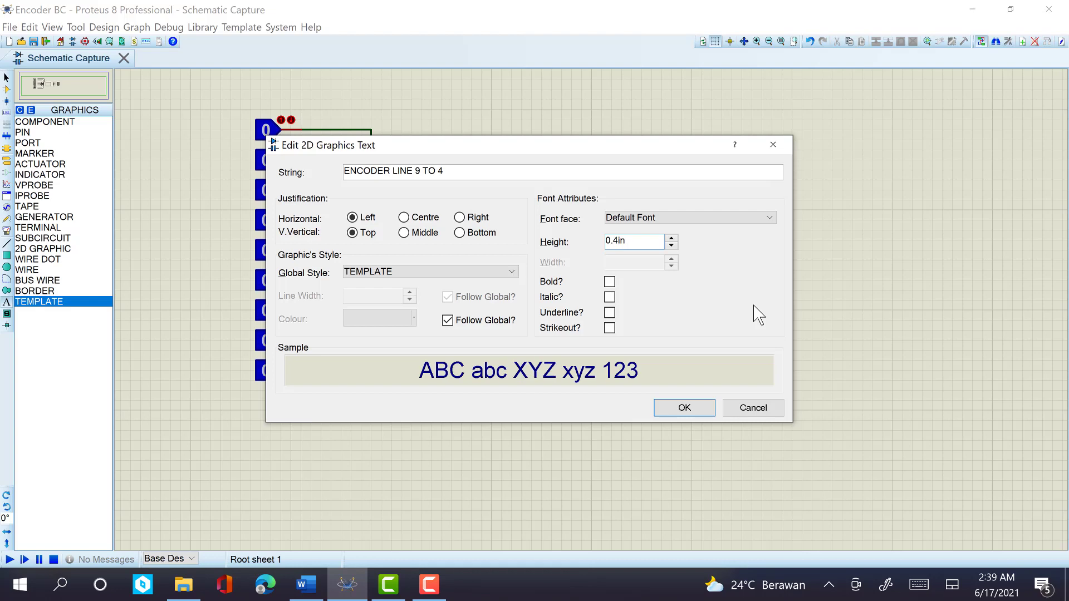
pyautogui.click(702, 412)
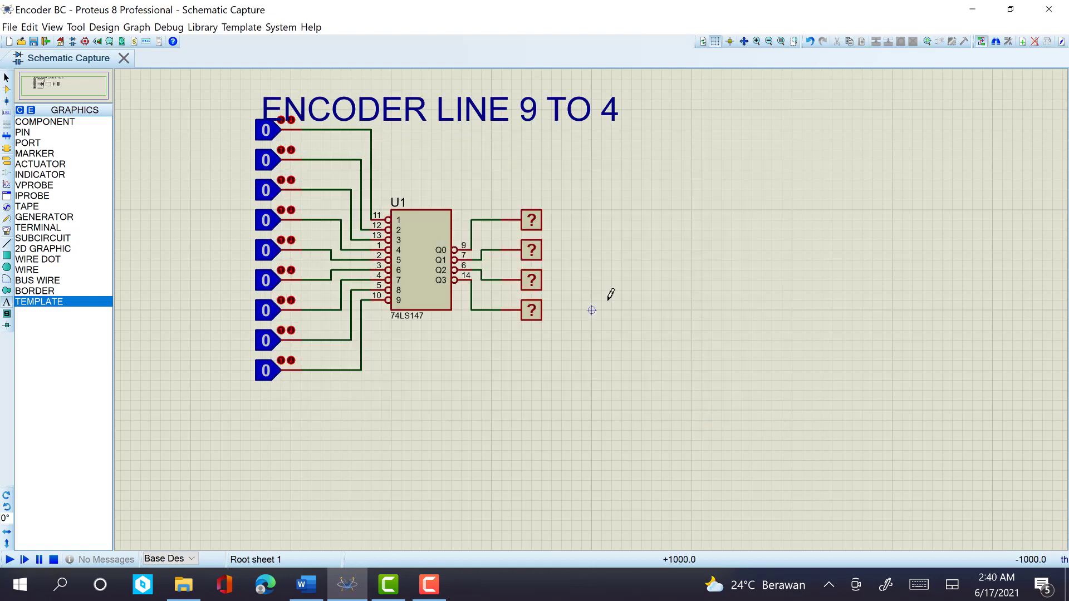
# - Move the title text up so it clears the first logic state and sits above the circuit
pyautogui.rightClick(483, 114)
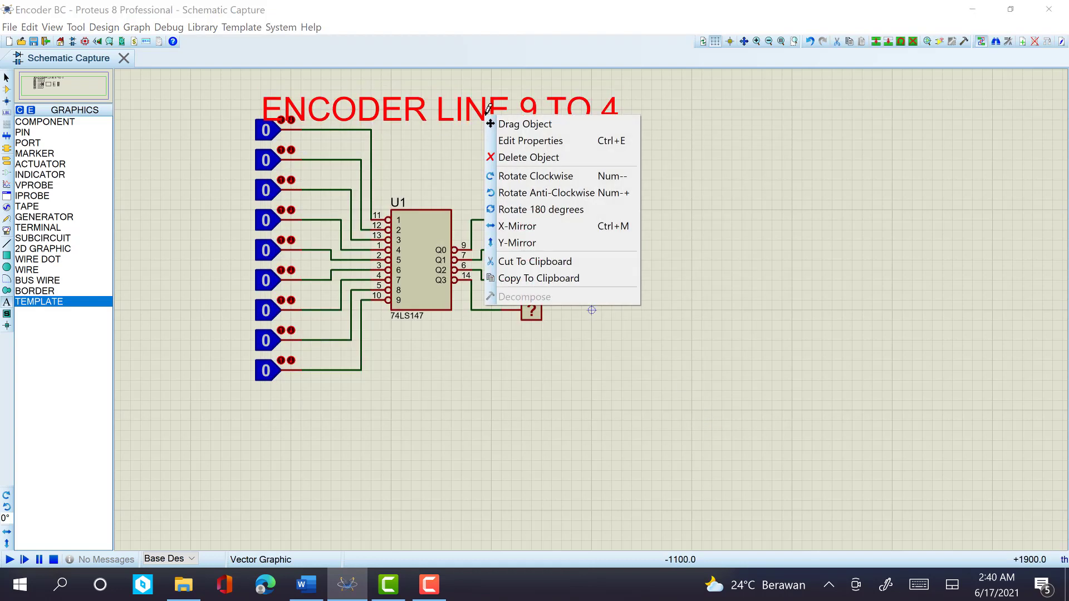
pyautogui.click(523, 124)
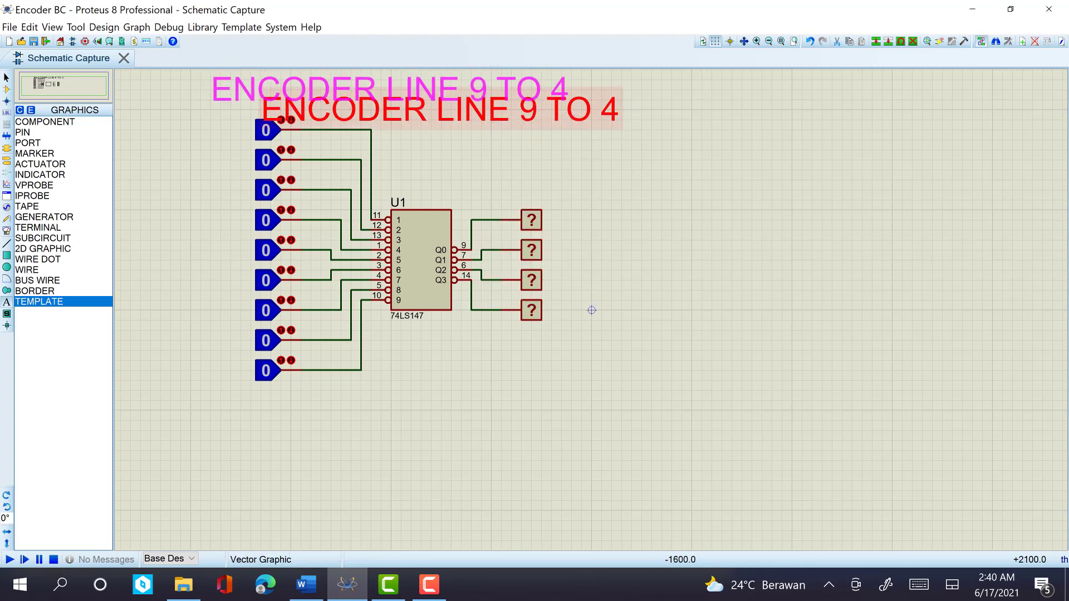
pyautogui.click(458, 90)
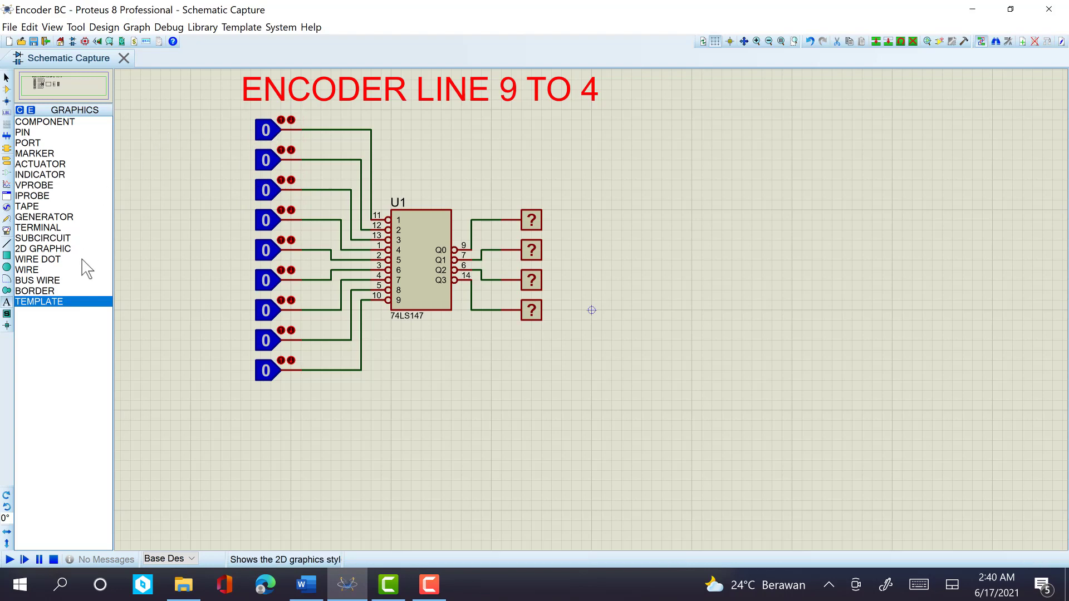
# - Add a text label "1" in the PIN graphics style to the left of the first logic state
pyautogui.click(30, 133)
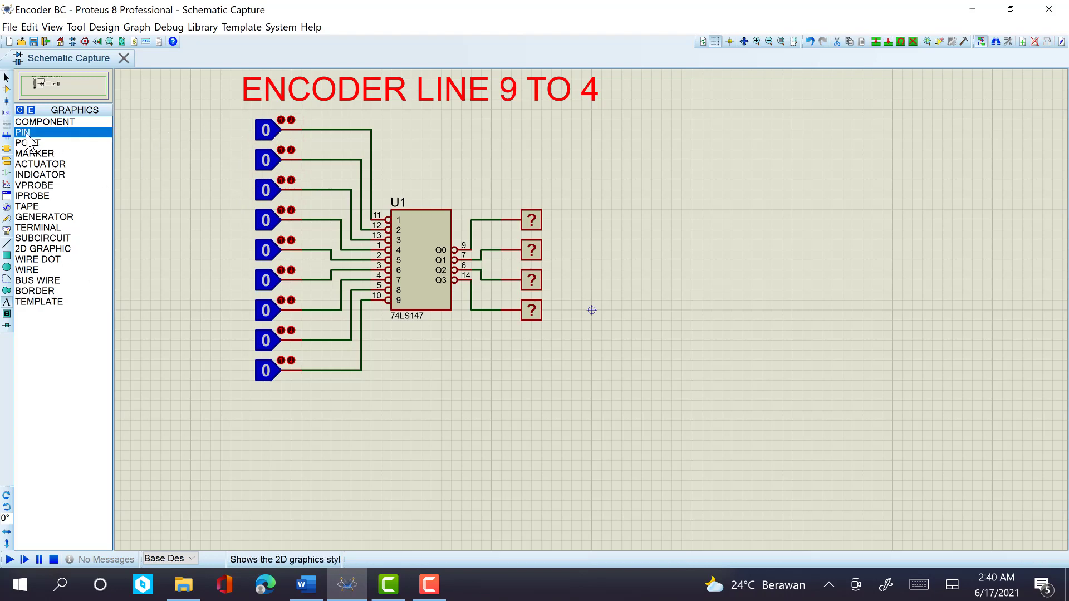
pyautogui.click(226, 138)
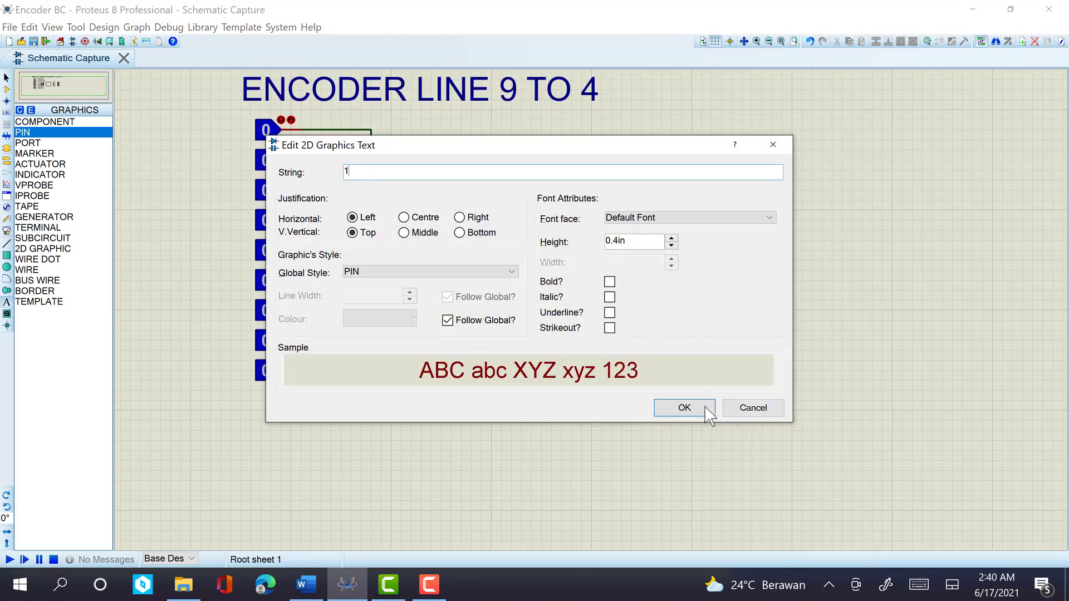
pyautogui.click(685, 409)
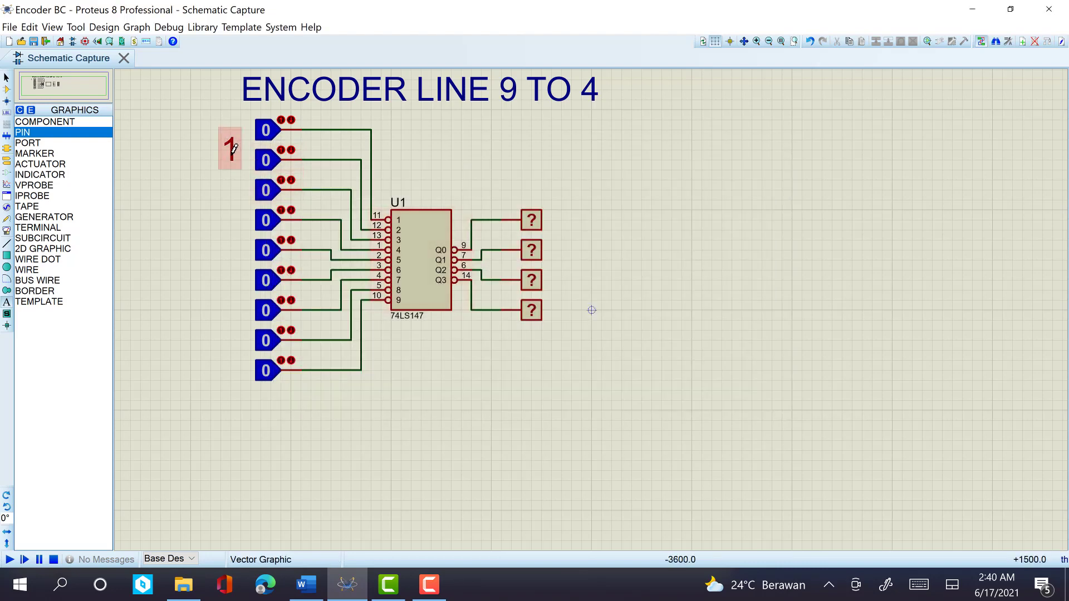
# - Try to set the text height of label "1" to 2.5in
pyautogui.rightClick(234, 148)
pyautogui.click(334, 179)
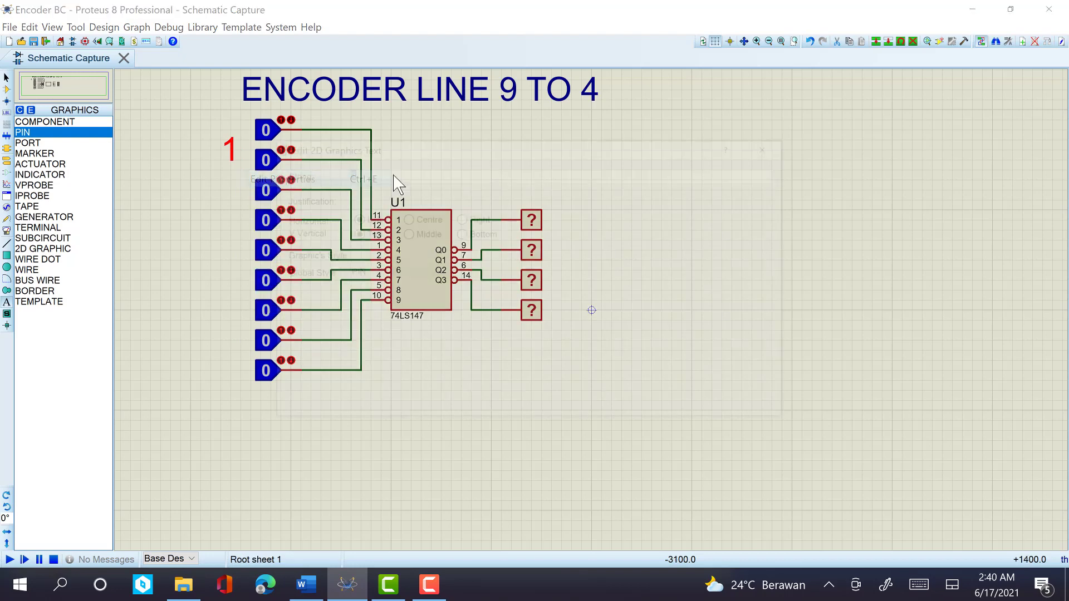
pyautogui.click(618, 242)
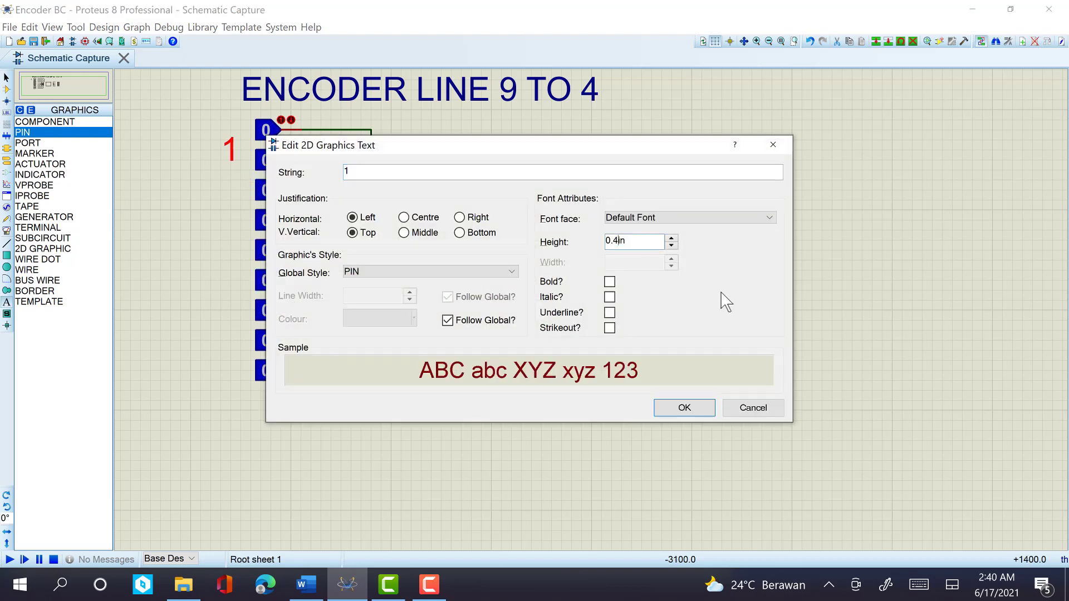
pyautogui.press('BackSpace')
pyautogui.write('2.5')
pyautogui.press('BackSpace')
pyautogui.press('BackSpace')
pyautogui.press('BackSpace')
pyautogui.press('BackSpace')
pyautogui.press('BackSpace')
pyautogui.write('2')
pyautogui.click(695, 405)
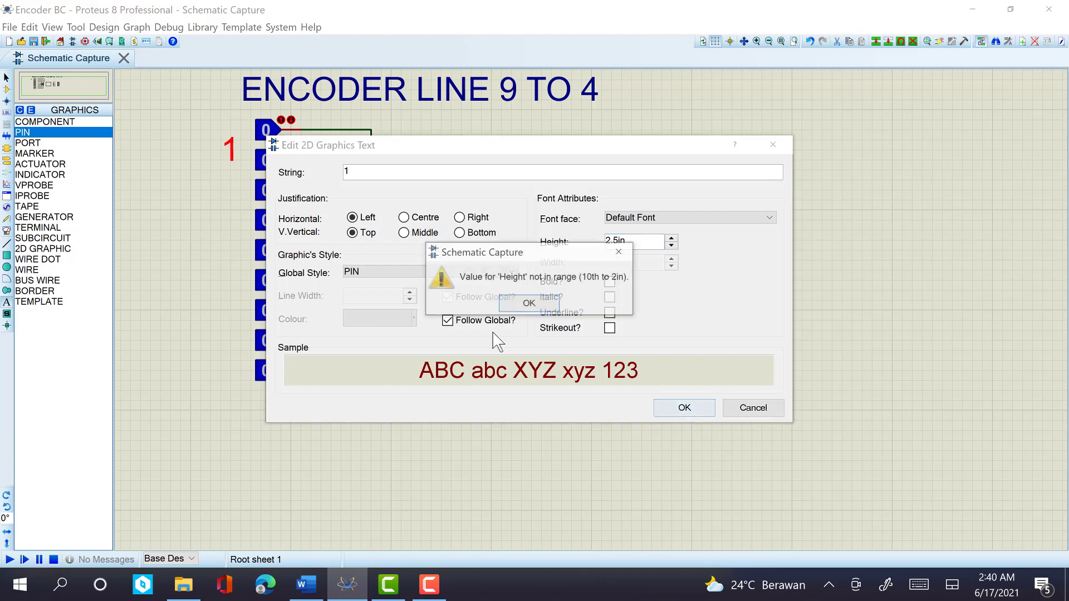
pyautogui.click(529, 303)
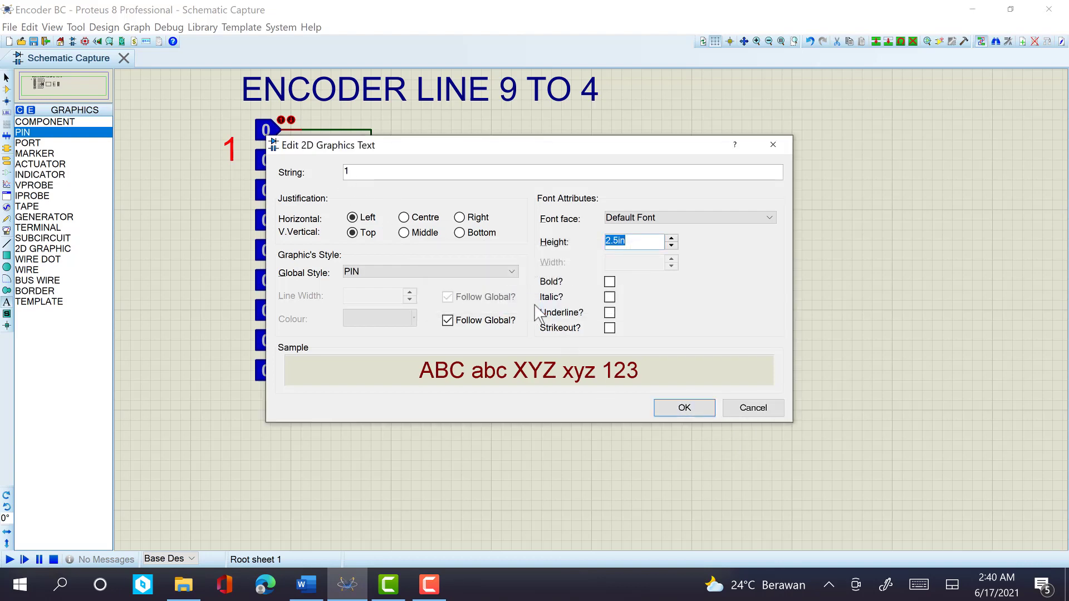
pyautogui.click(683, 409)
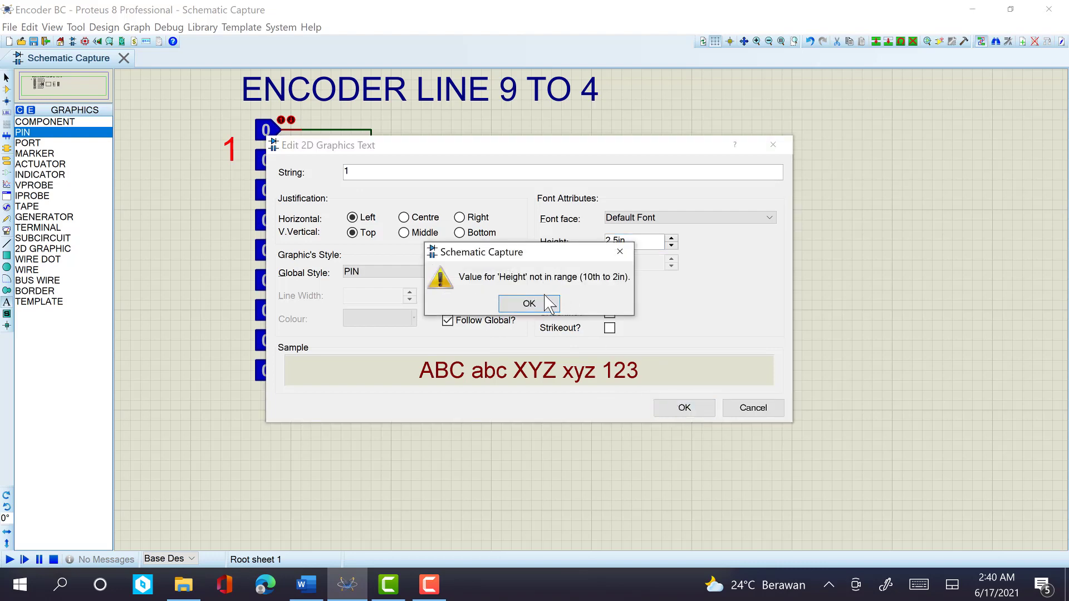
pyautogui.click(621, 251)
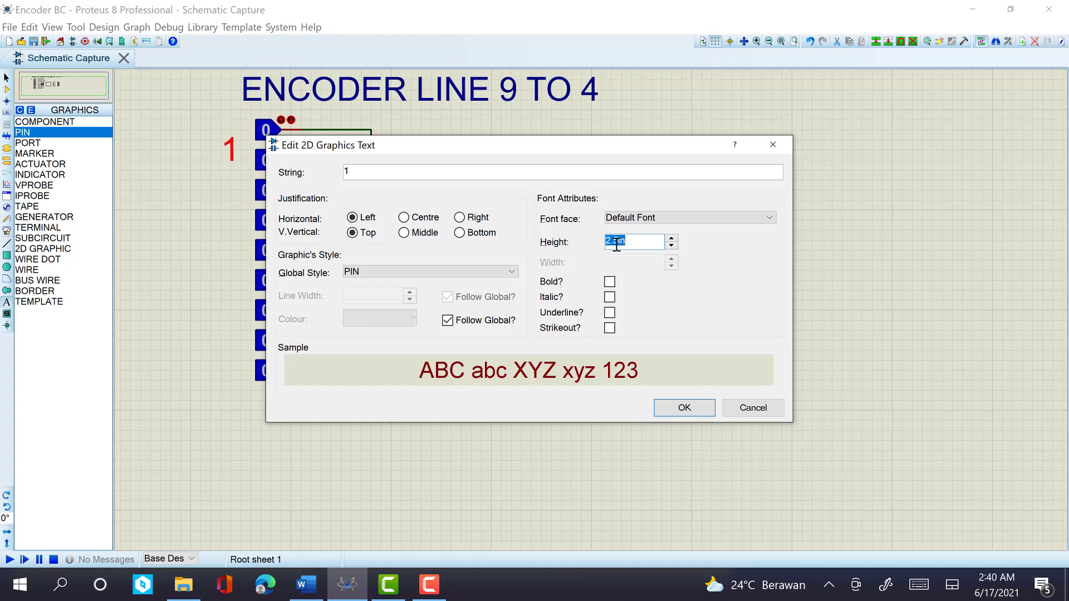
# - Replace the rejected text height of label "1" with a smaller one and apply it
pyautogui.hotkey('ctrl', 'z')
pyautogui.click(620, 241)
pyautogui.press('BackSpace')
pyautogui.click(684, 407)
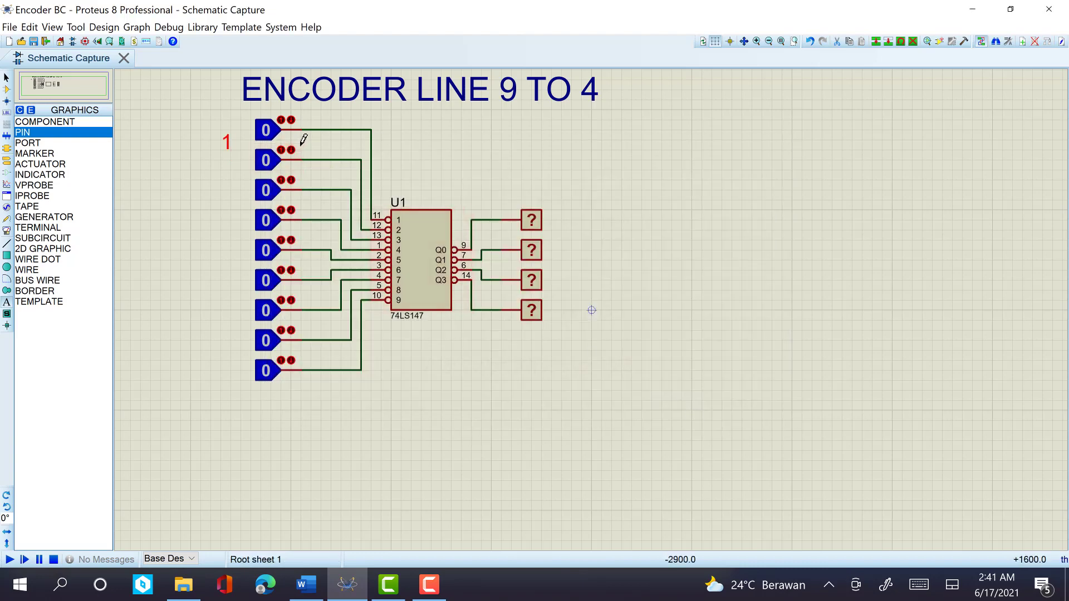
# - Move label "1" so it sits directly beside the first logic state
pyautogui.rightClick(230, 131)
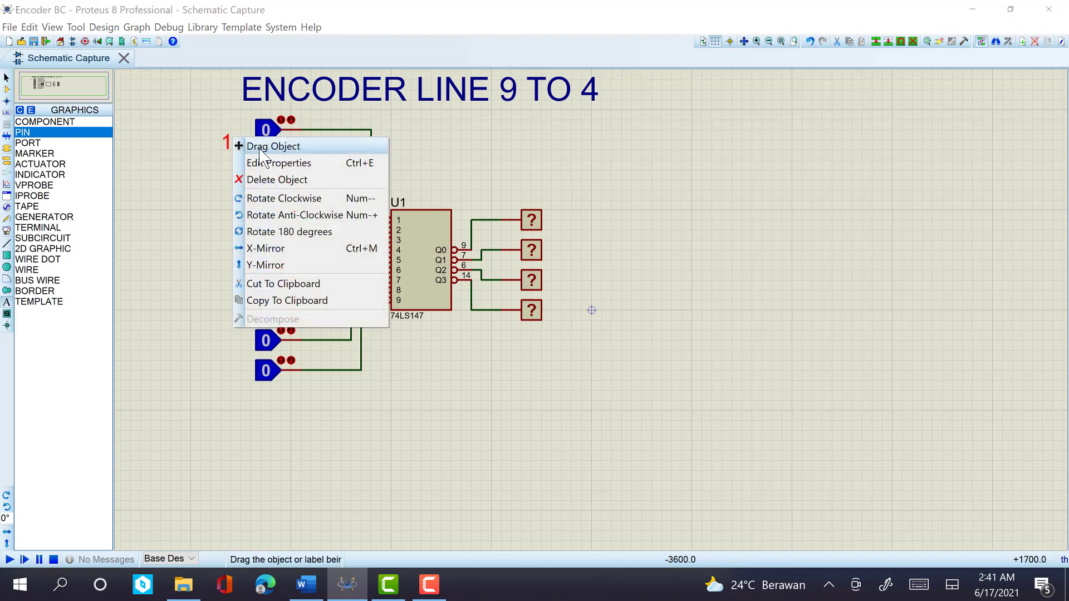
pyautogui.click(245, 146)
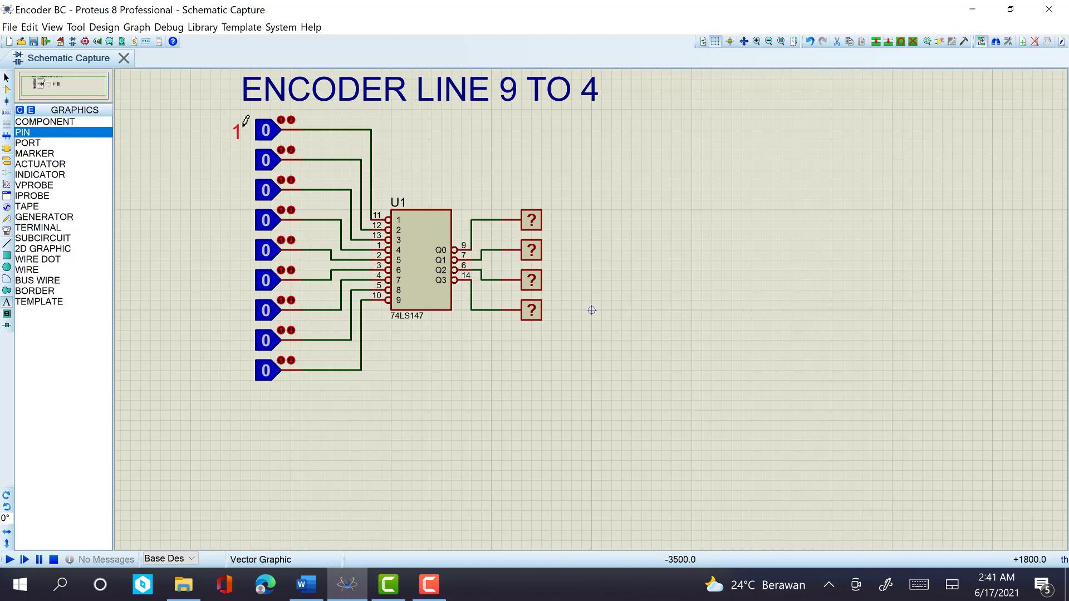
pyautogui.click(239, 133)
# - Copy label "1" and paste the copy beside the second logic state, aligned under the original
pyautogui.rightClick(239, 127)
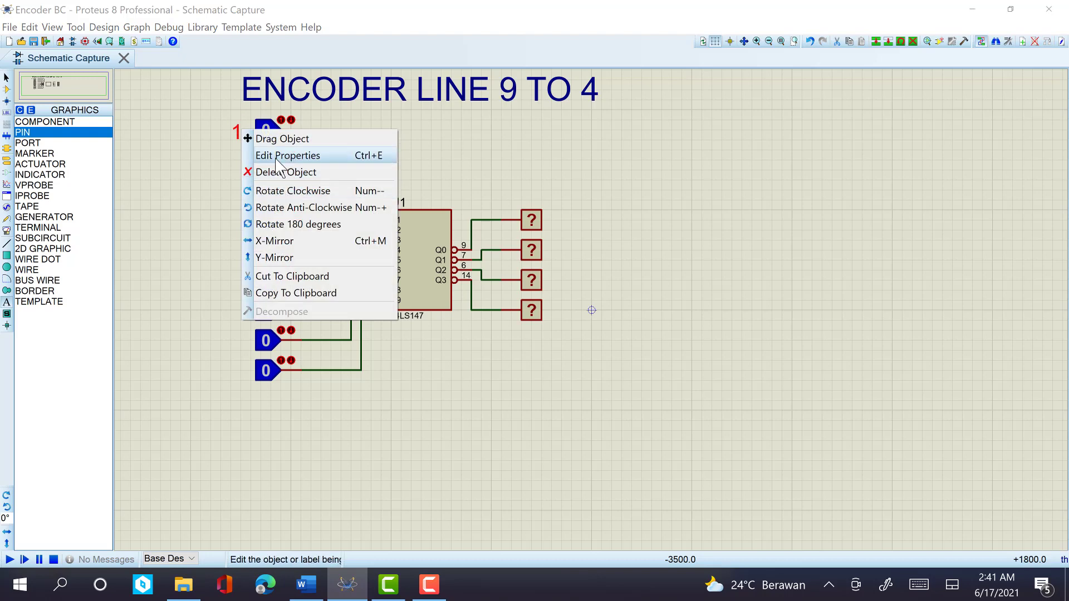
pyautogui.click(278, 286)
pyautogui.rightClick(235, 178)
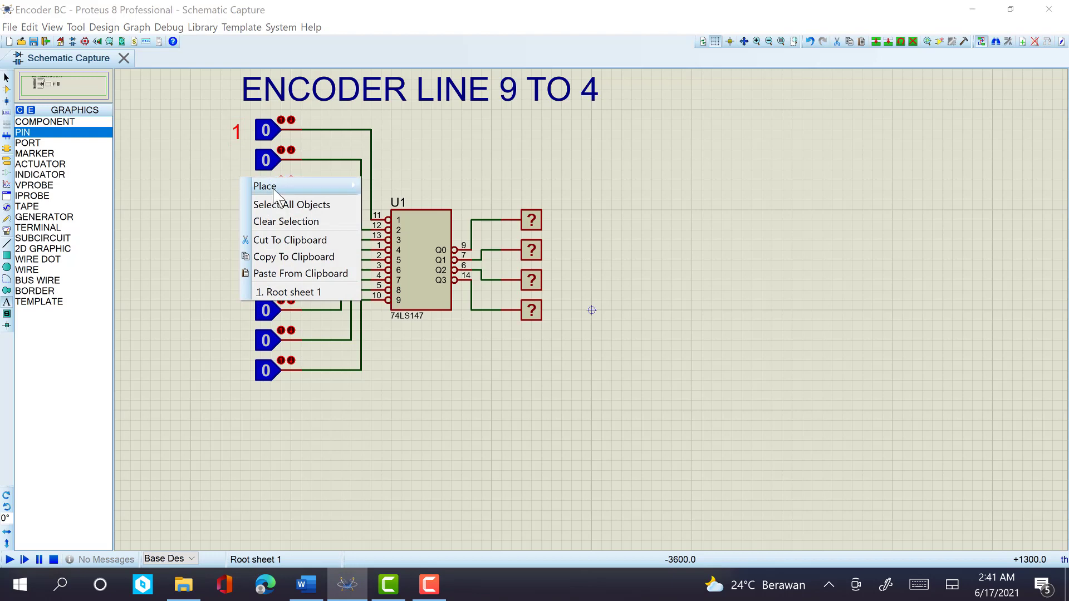
pyautogui.click(266, 273)
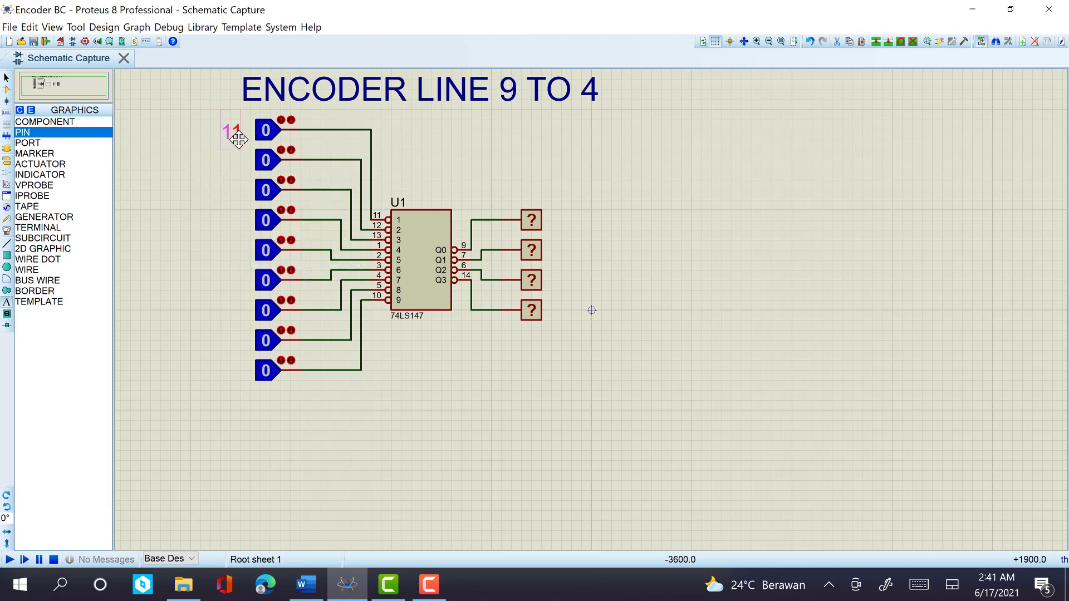
pyautogui.click(242, 158)
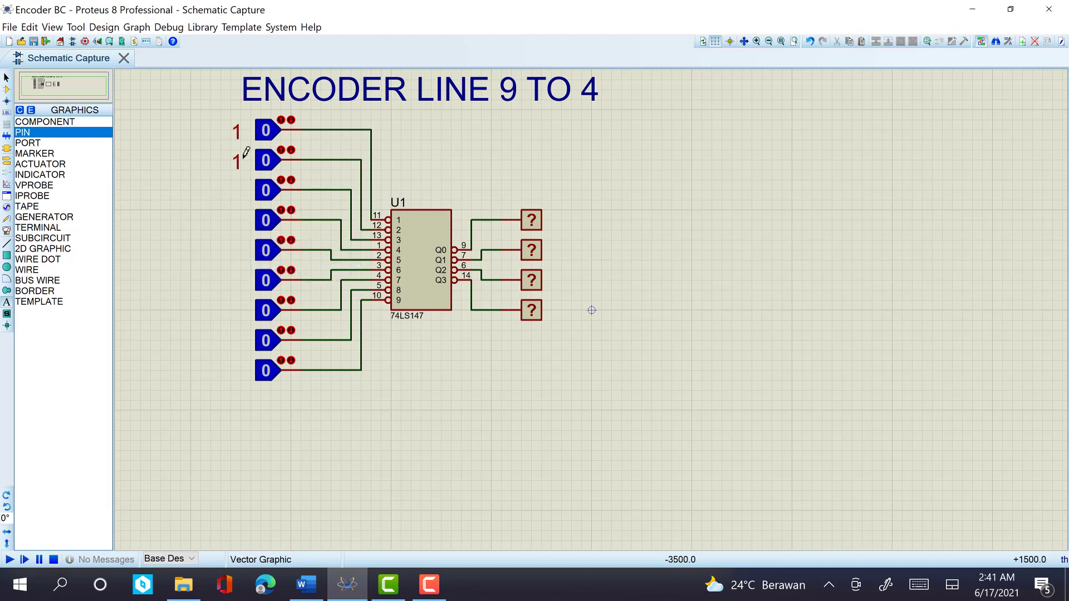
# - Paste copies of label "1" beside the third and fourth logic states
pyautogui.rightClick(249, 202)
pyautogui.click(301, 301)
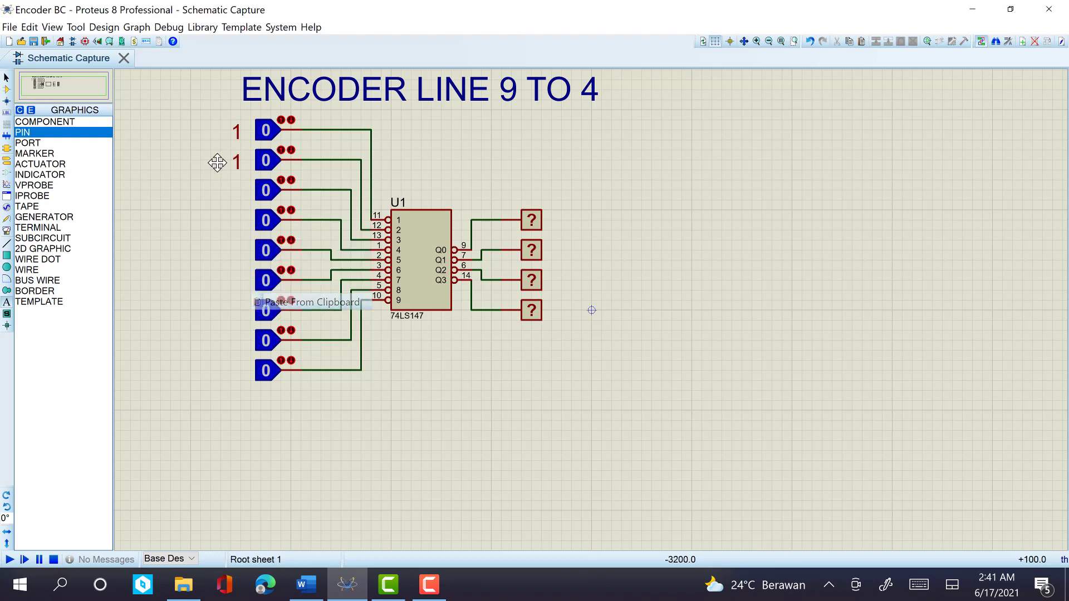
pyautogui.click(241, 192)
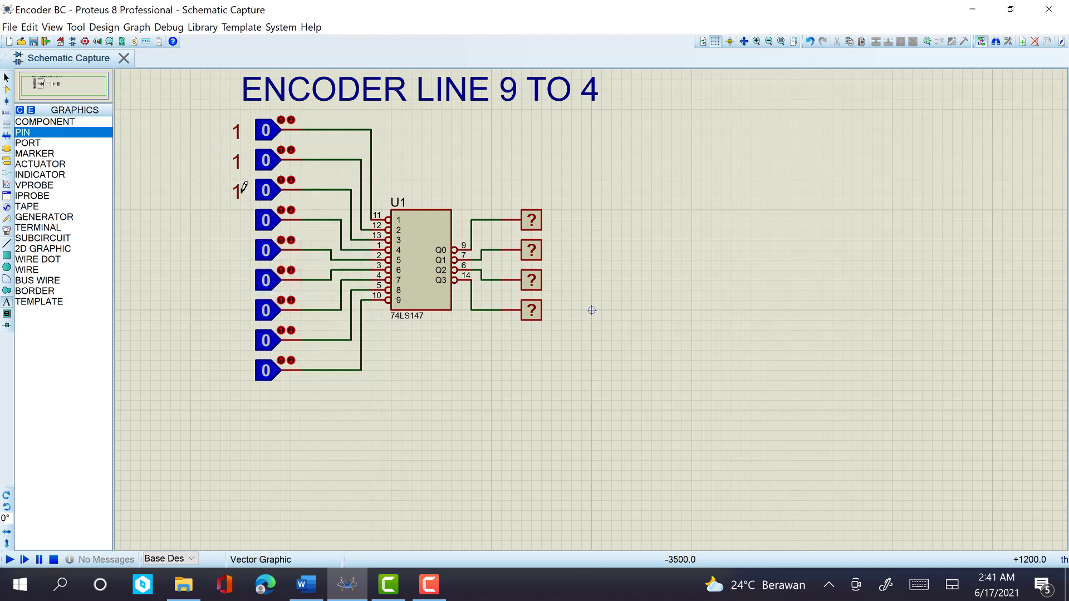
pyautogui.rightClick(247, 234)
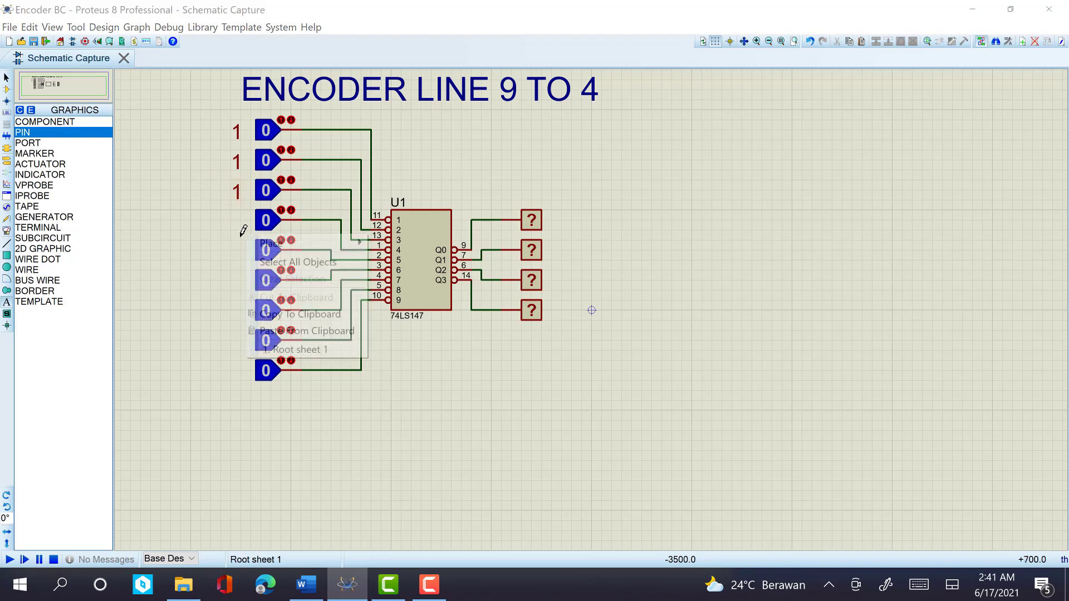
pyautogui.click(262, 331)
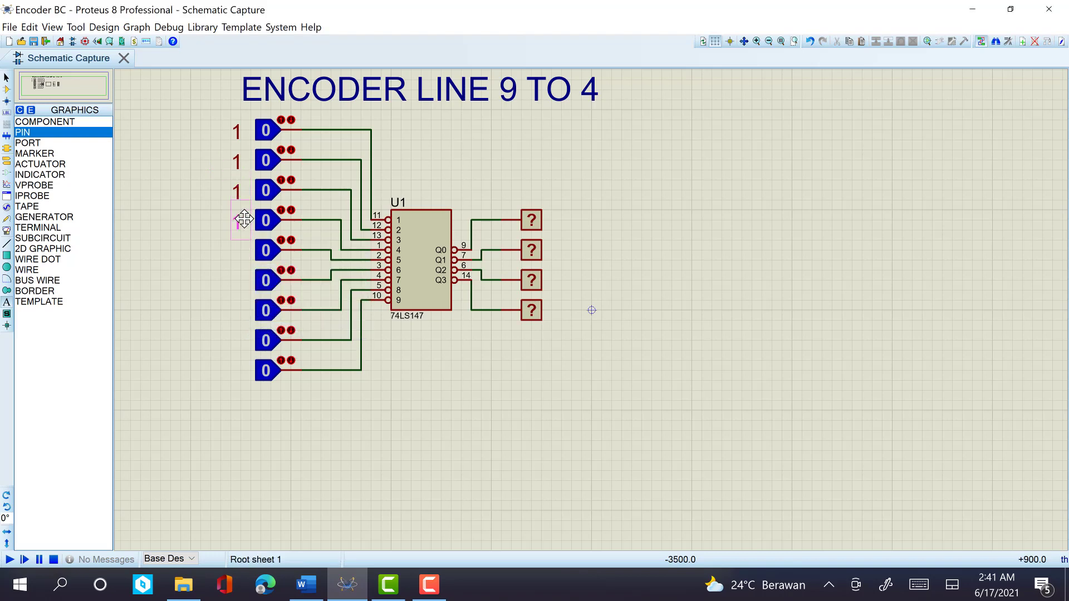
pyautogui.click(244, 218)
# - Paste copies of label "1" beside the fifth and sixth logic states
pyautogui.rightClick(257, 310)
pyautogui.click(289, 413)
pyautogui.click(243, 254)
pyautogui.rightClick(255, 328)
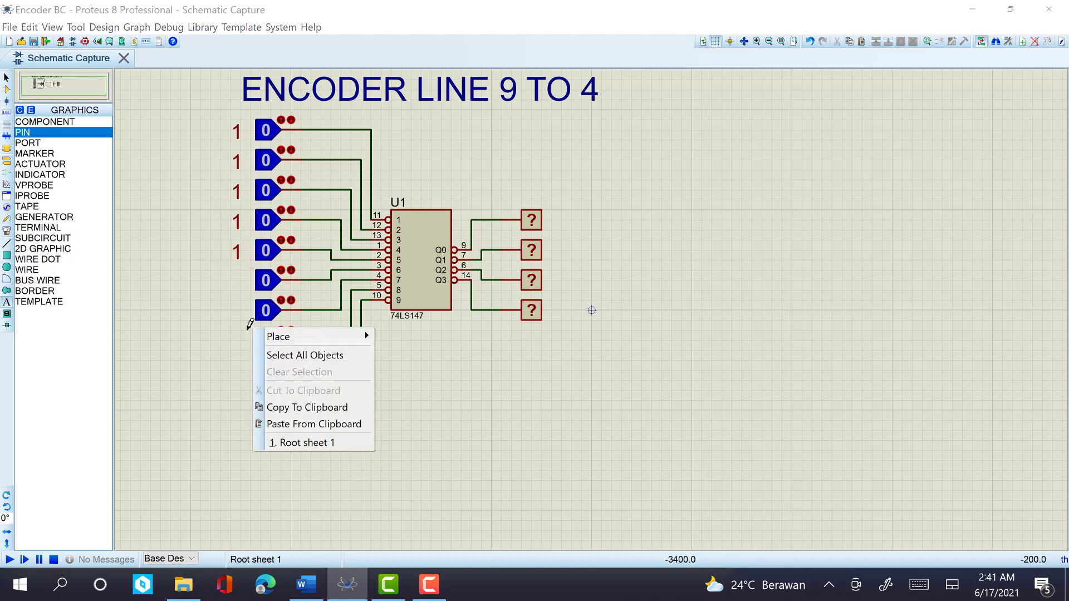
pyautogui.click(279, 424)
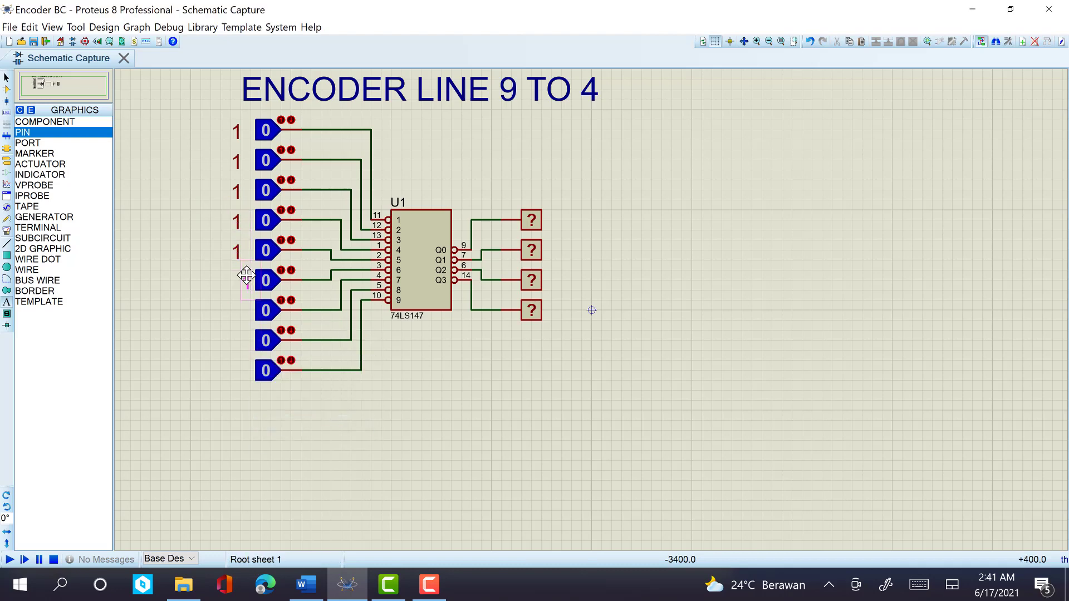
pyautogui.click(235, 277)
# - Paste copies of label "1" beside the seventh, eighth and ninth logic states
pyautogui.rightClick(246, 346)
pyautogui.click(281, 445)
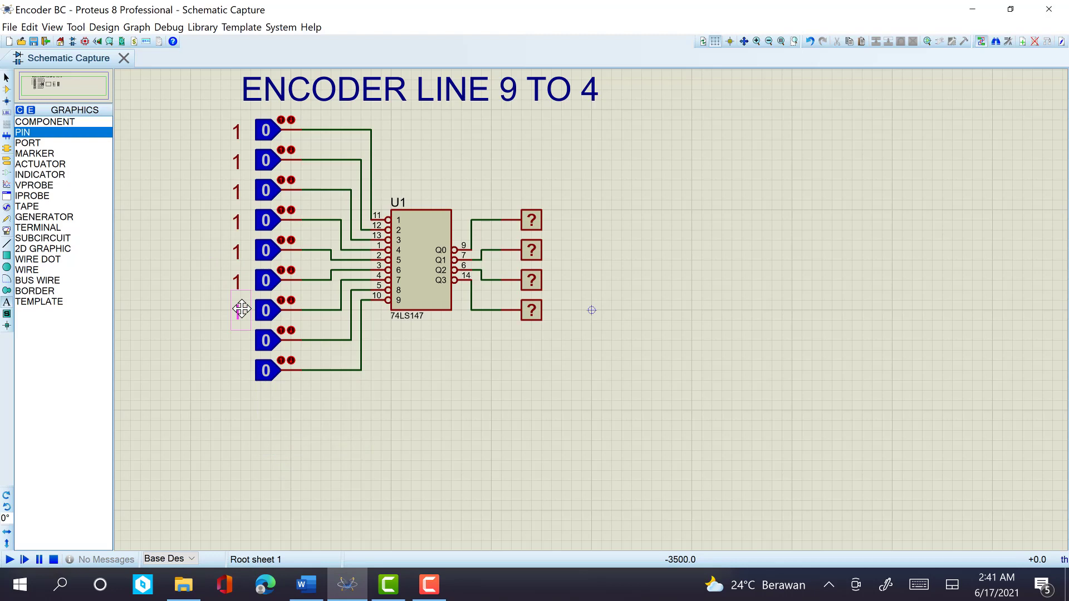
pyautogui.click(241, 309)
pyautogui.rightClick(265, 420)
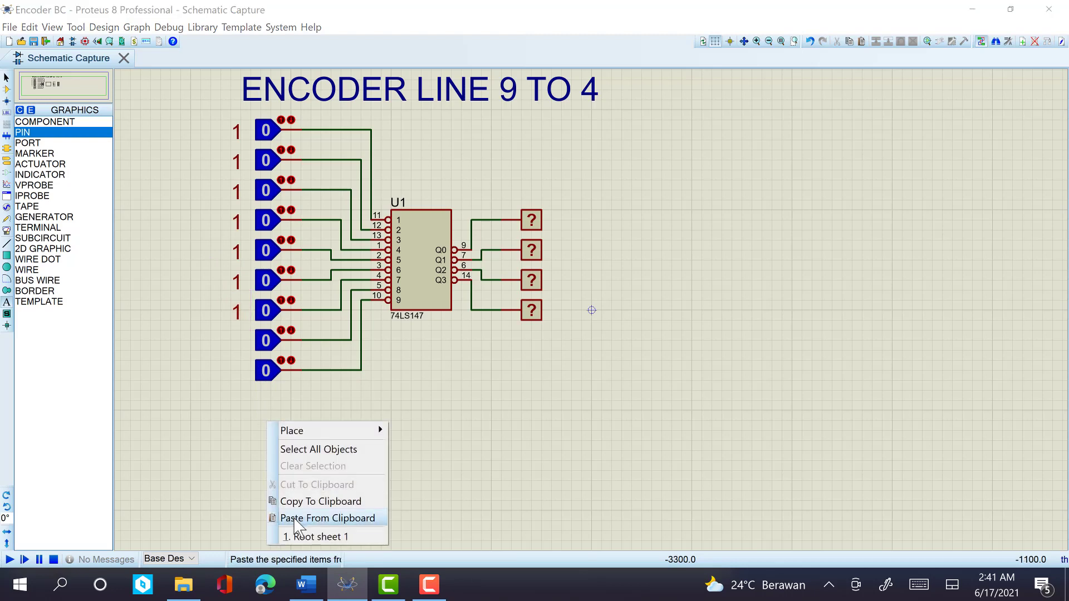
pyautogui.click(295, 520)
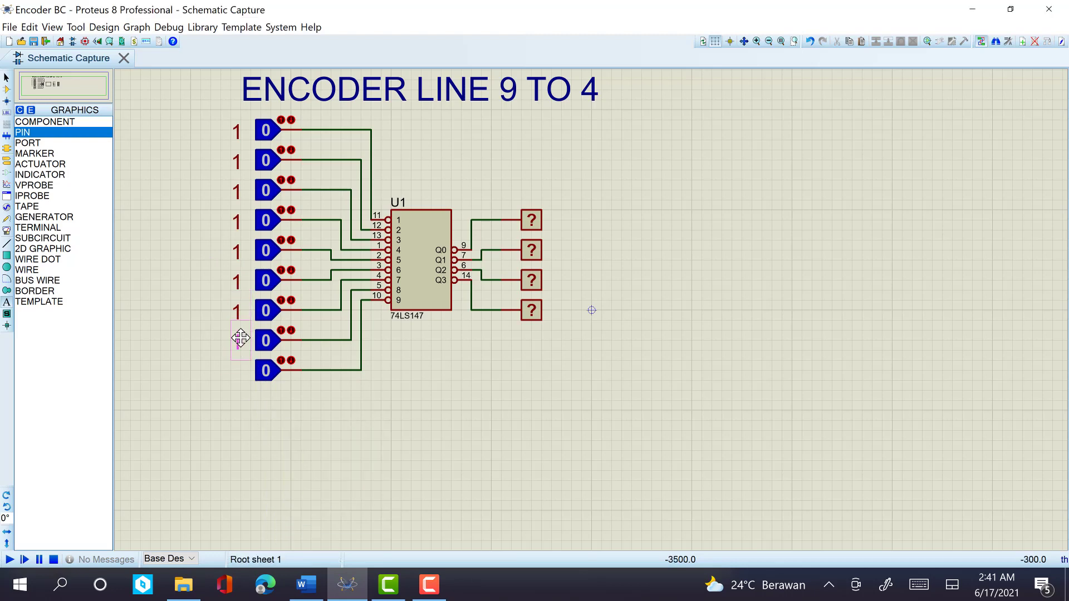
pyautogui.click(242, 338)
pyautogui.rightClick(251, 416)
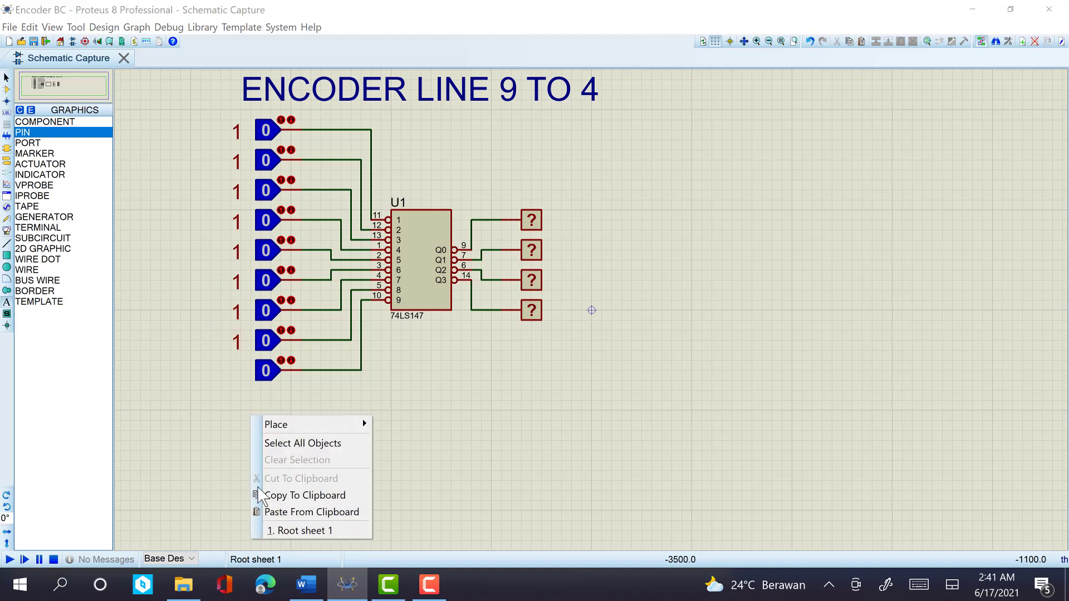
pyautogui.click(269, 512)
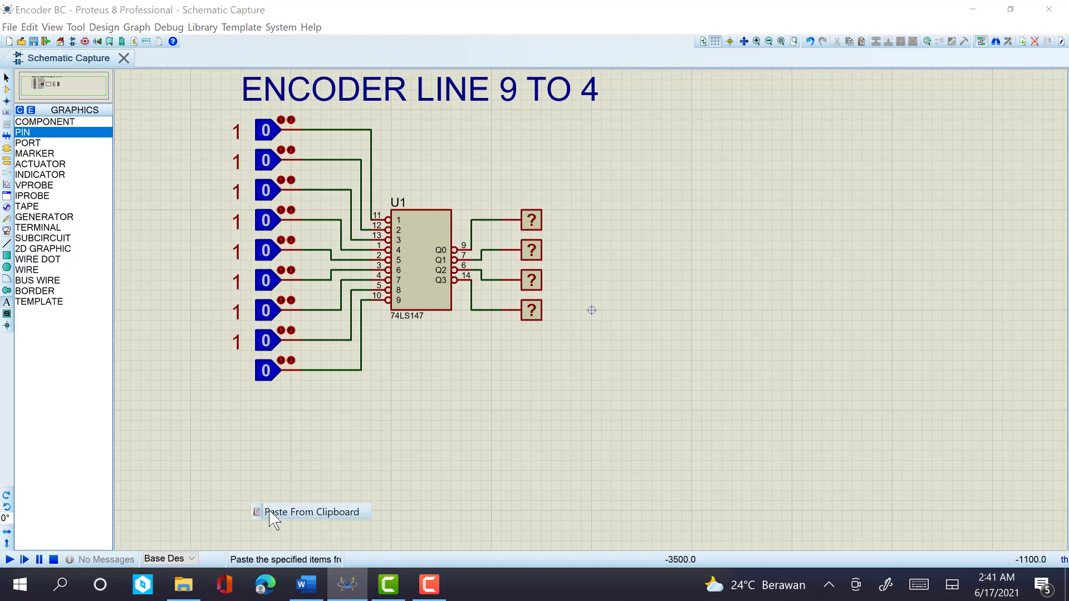
pyautogui.click(238, 368)
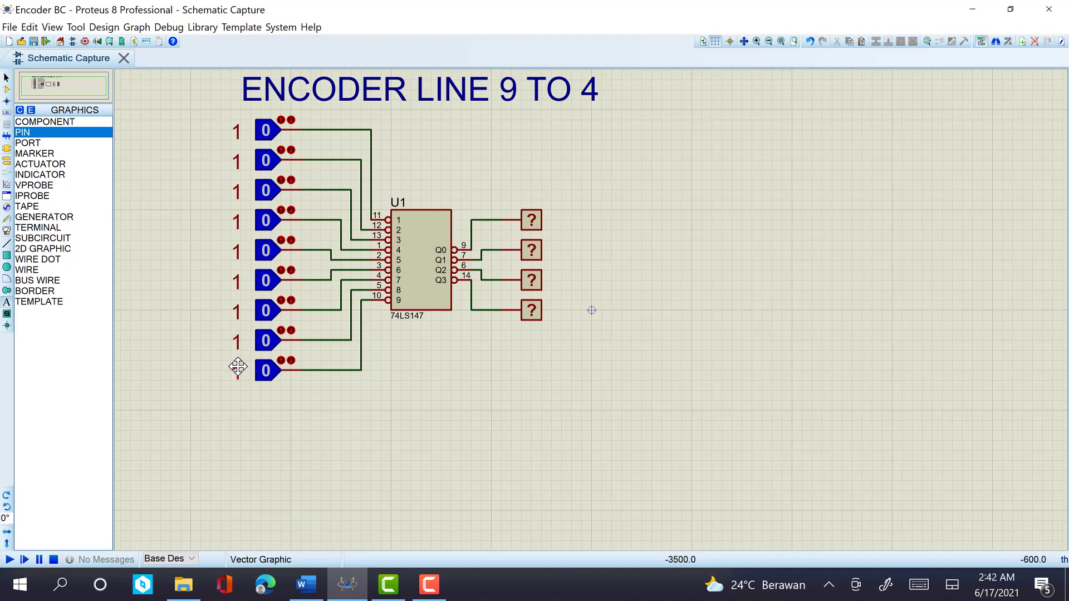
# - Change the label text beside the second logic state to "2" and beside the third to "3"
pyautogui.rightClick(239, 158)
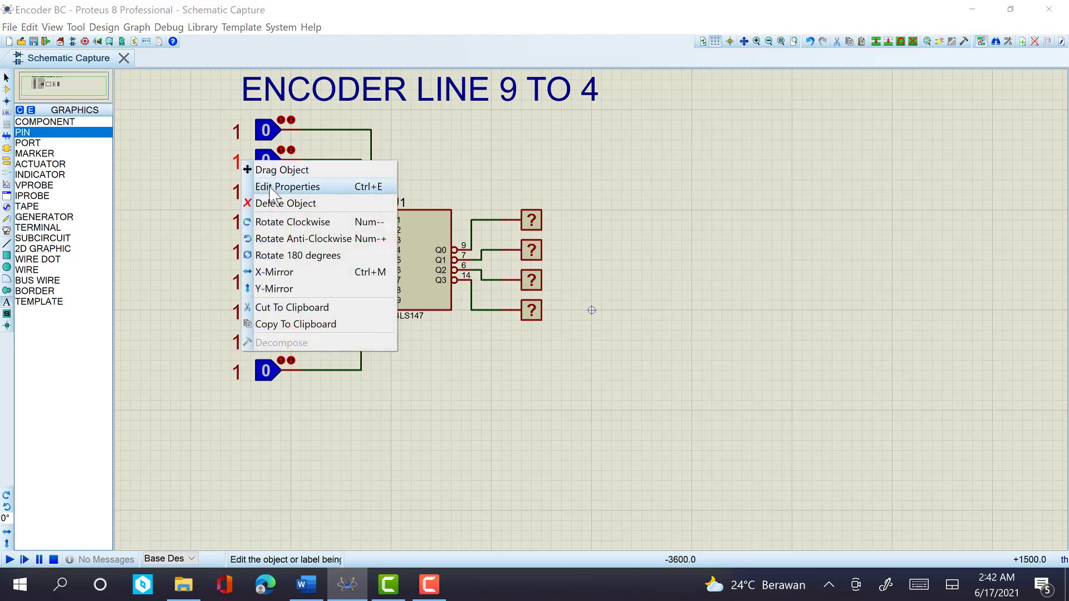
pyautogui.click(288, 186)
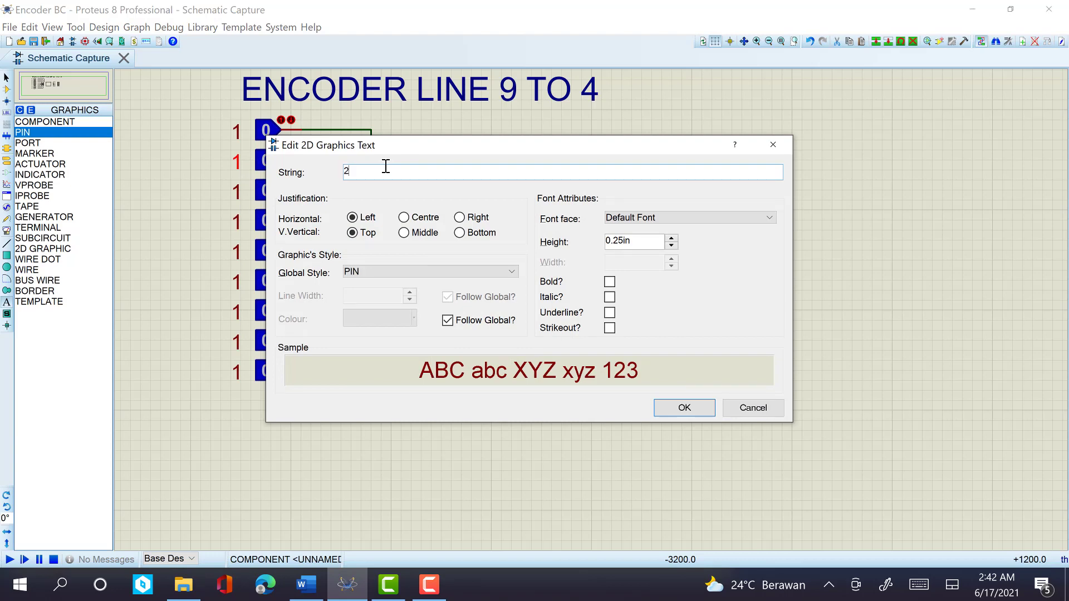
pyautogui.press('Return')
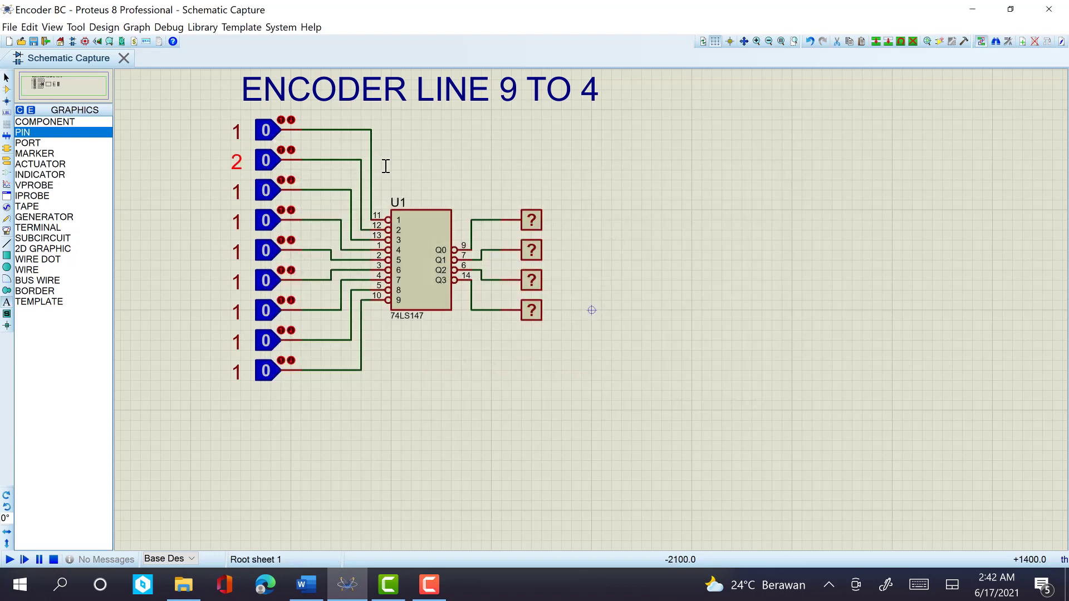
pyautogui.rightClick(238, 188)
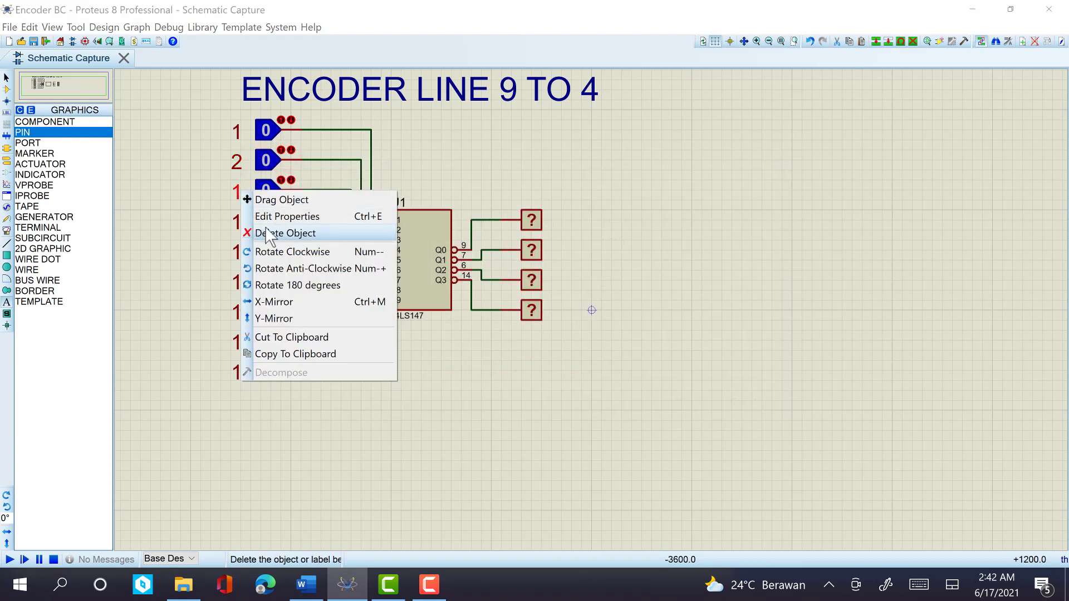
pyautogui.click(283, 217)
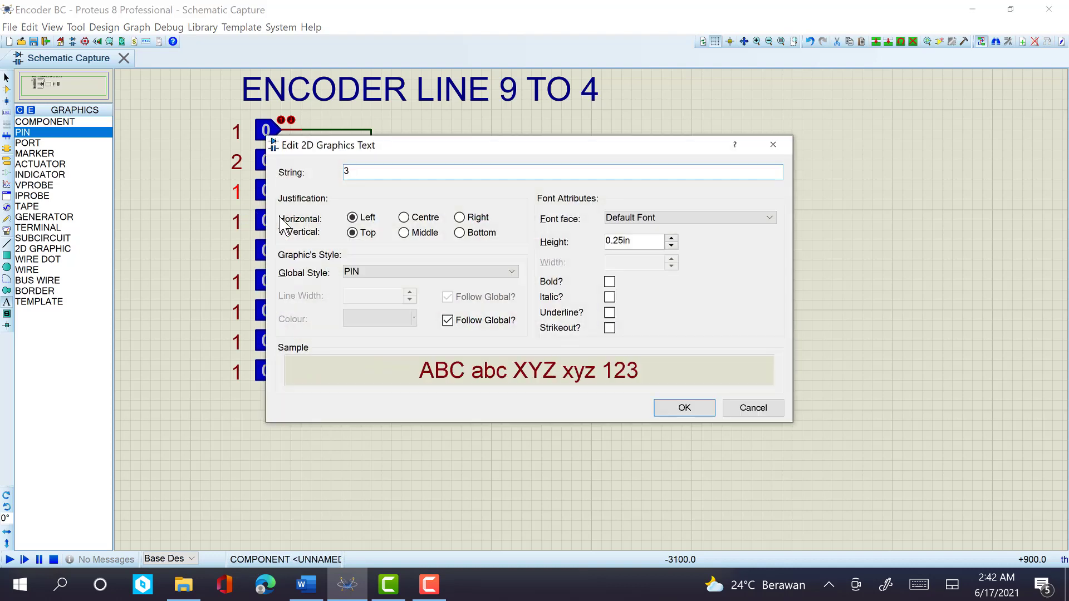
pyautogui.write('3')
pyautogui.press('Return')
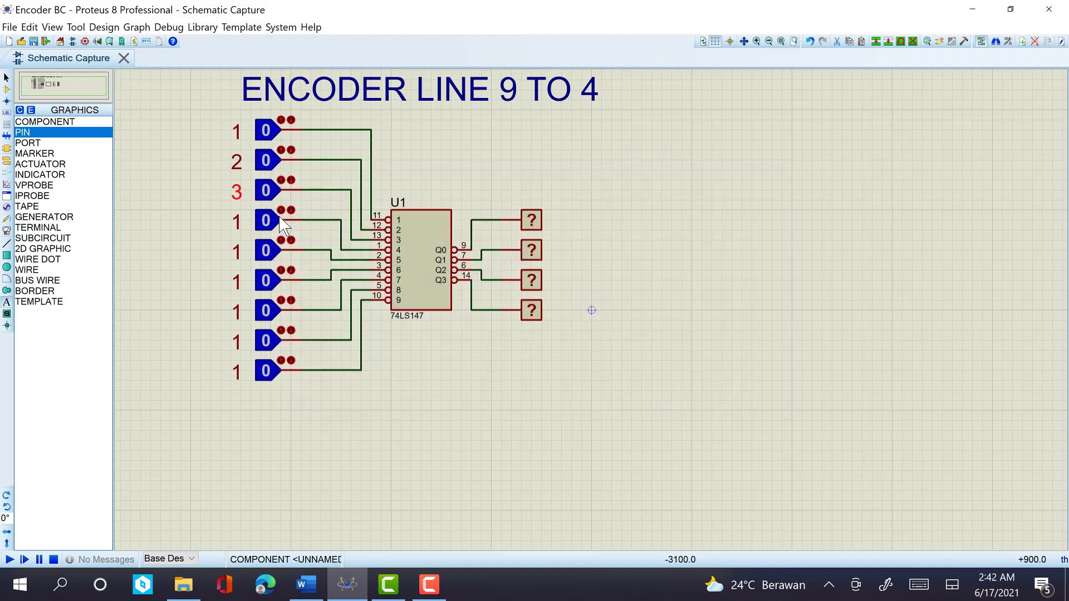
# - Change the label text beside the fourth logic state to "4" and beside the fifth to "5"
pyautogui.rightClick(235, 221)
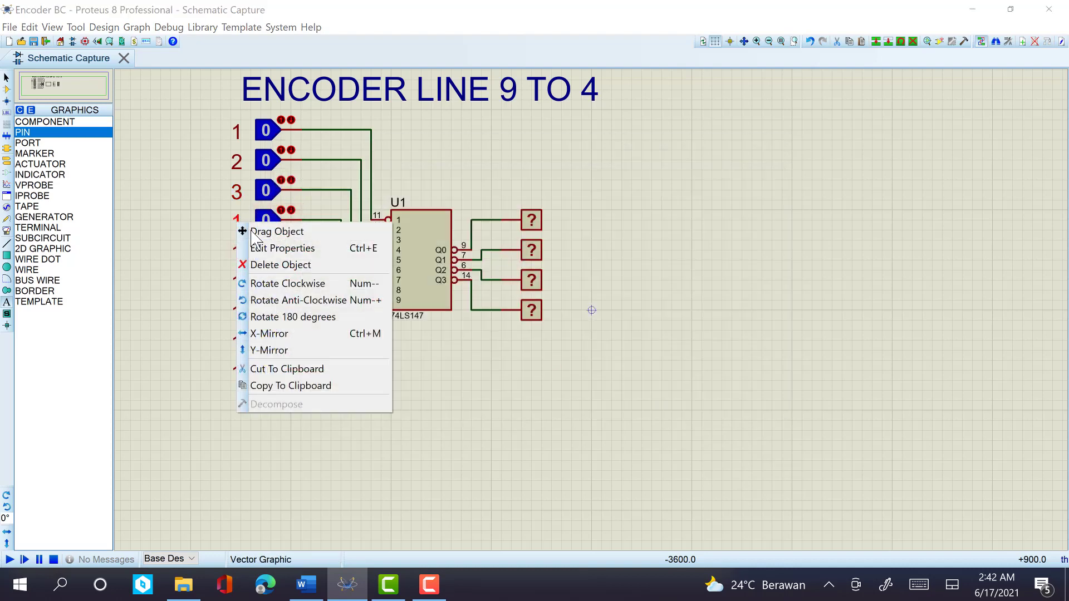
pyautogui.click(305, 249)
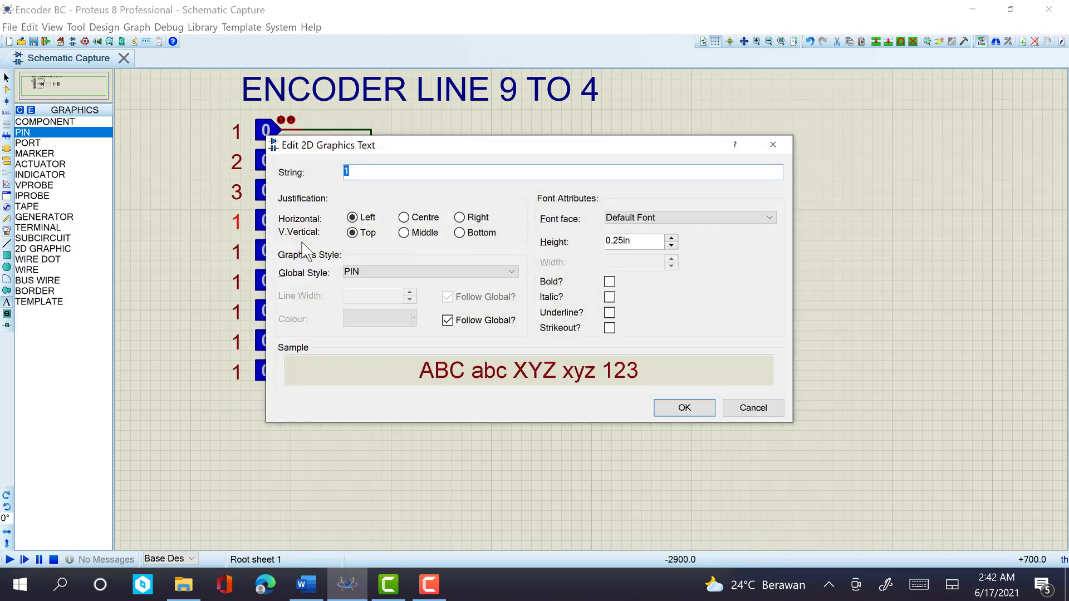
pyautogui.press('Return')
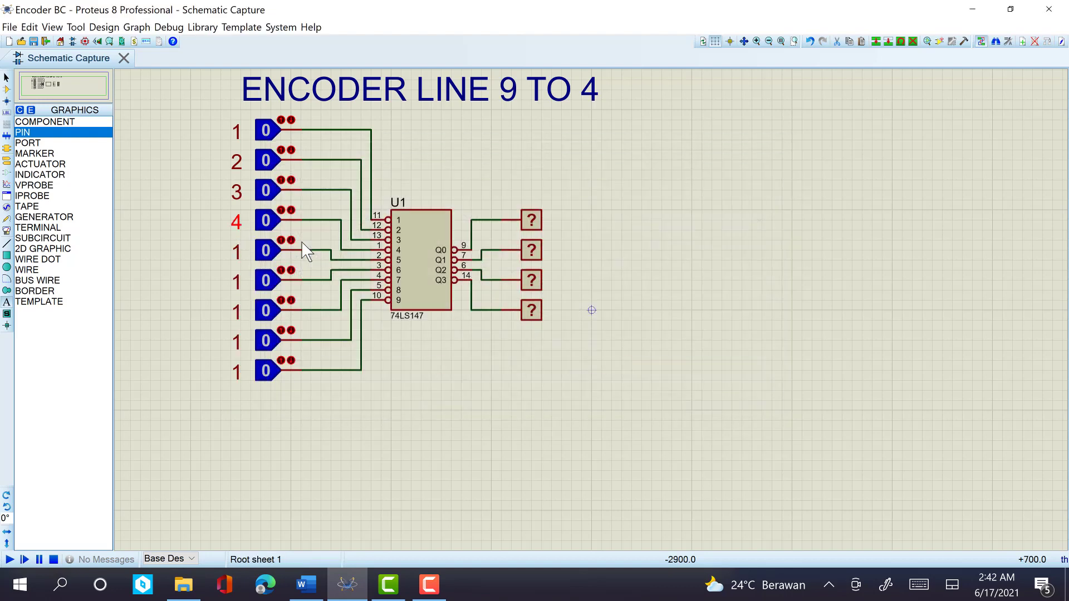
pyautogui.rightClick(241, 248)
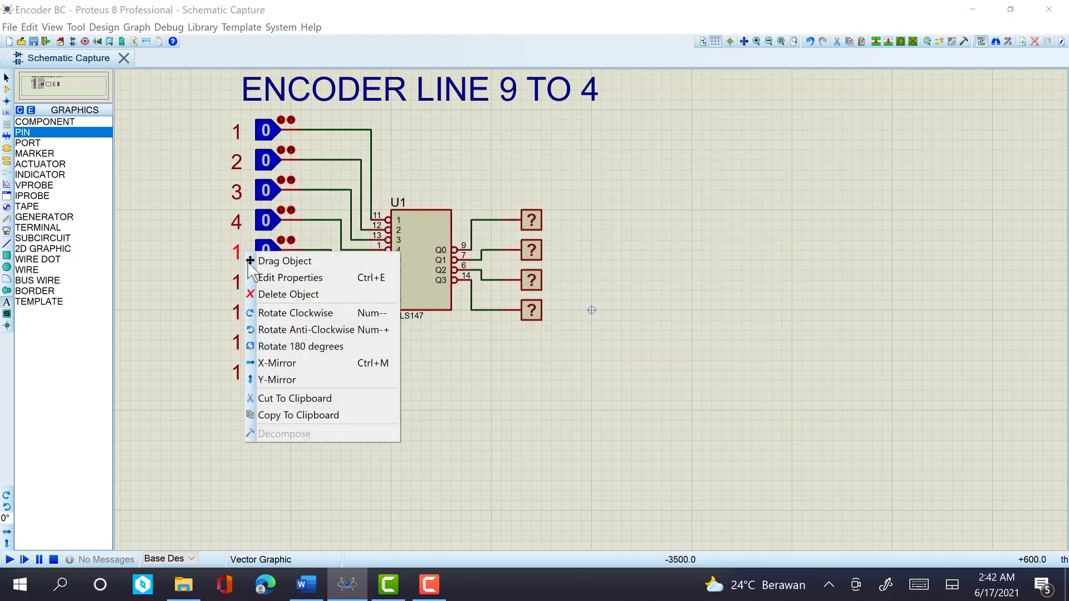
pyautogui.click(290, 278)
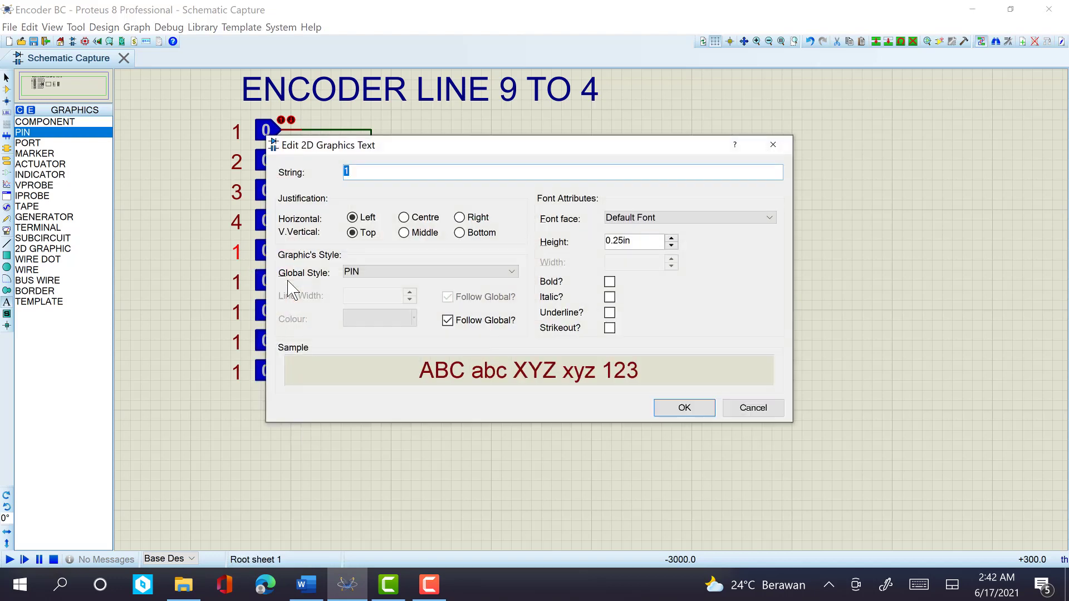
pyautogui.press('Return')
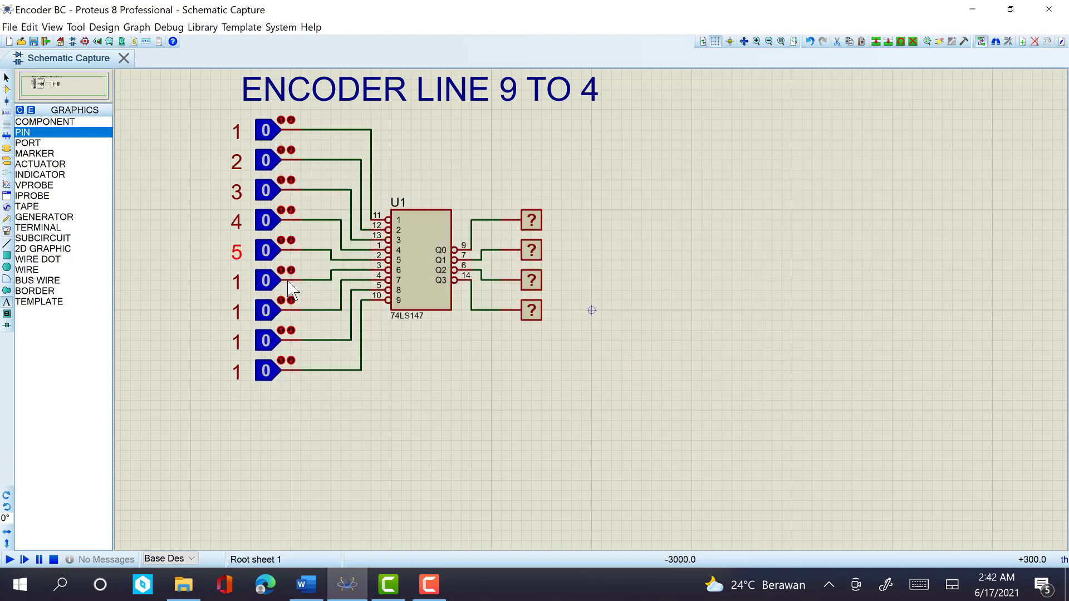
# - Change the label text beside the sixth logic state to "6" and beside the seventh to "7"
pyautogui.rightClick(241, 278)
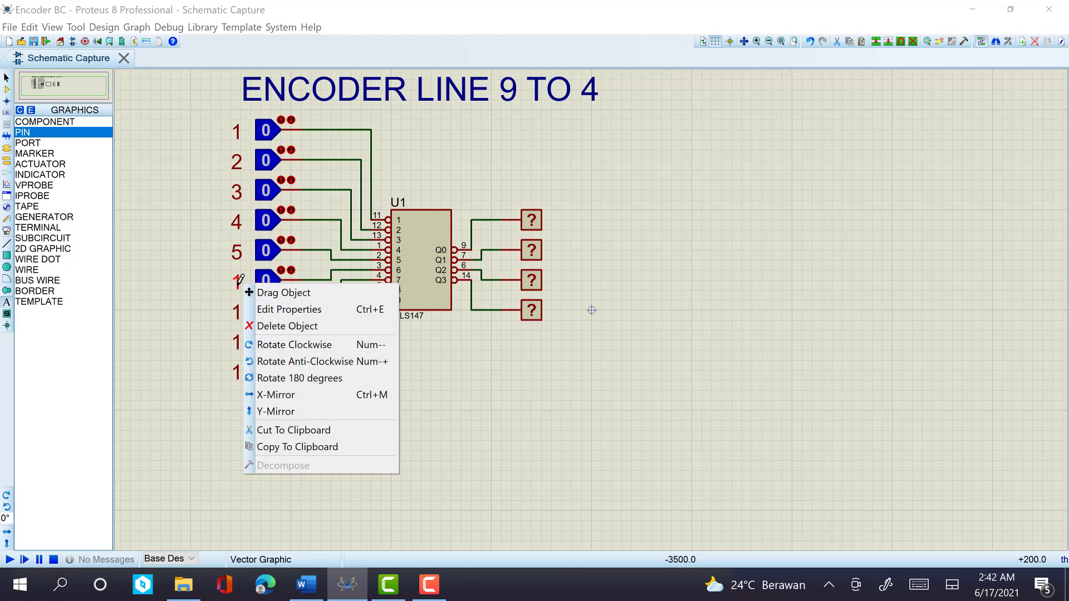
pyautogui.click(276, 306)
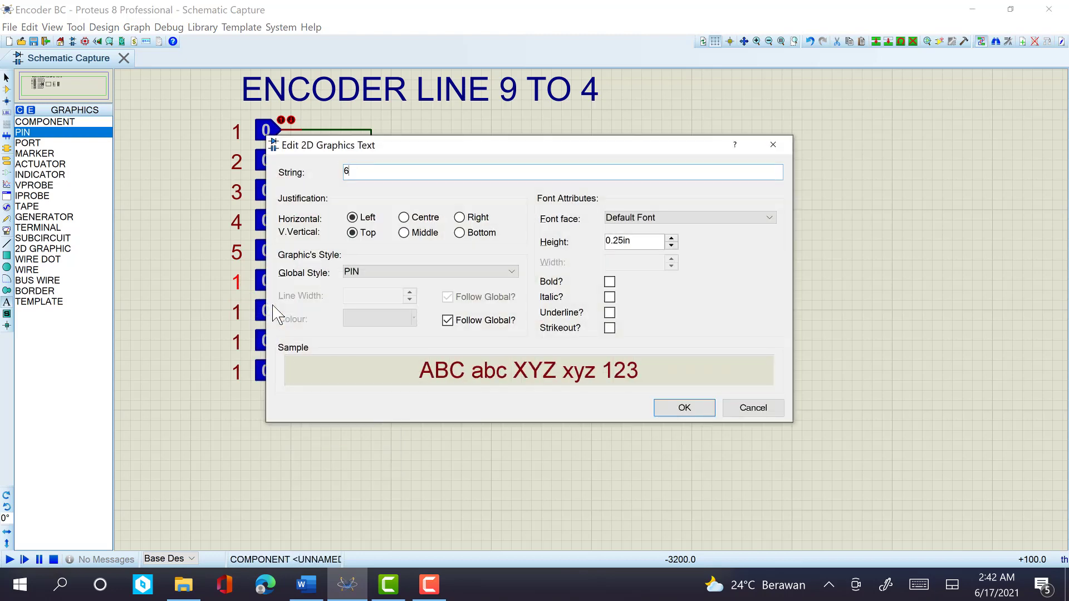
pyautogui.press('Return')
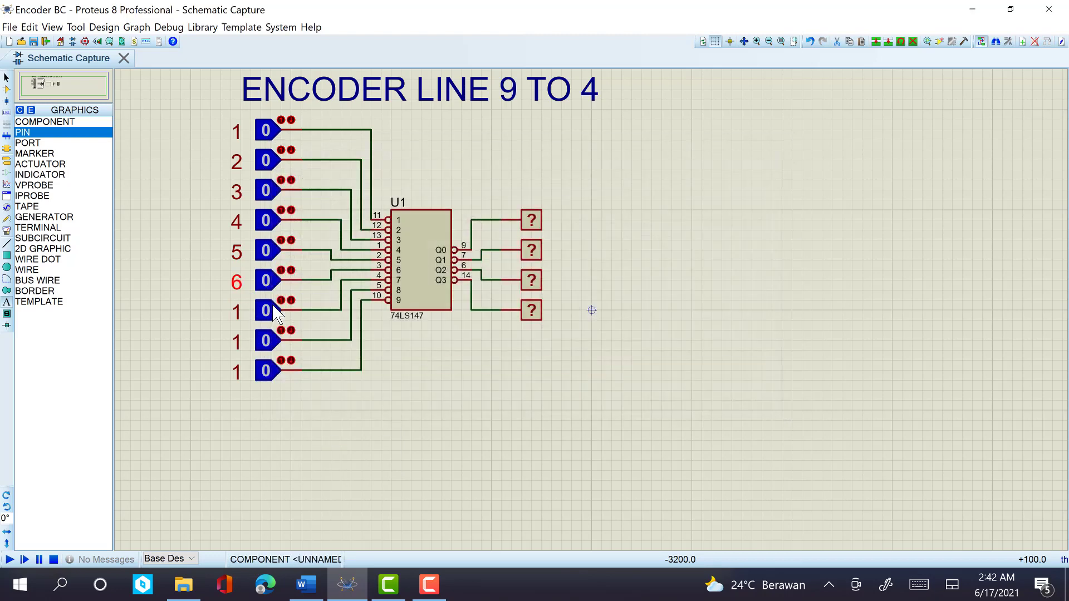
pyautogui.rightClick(240, 313)
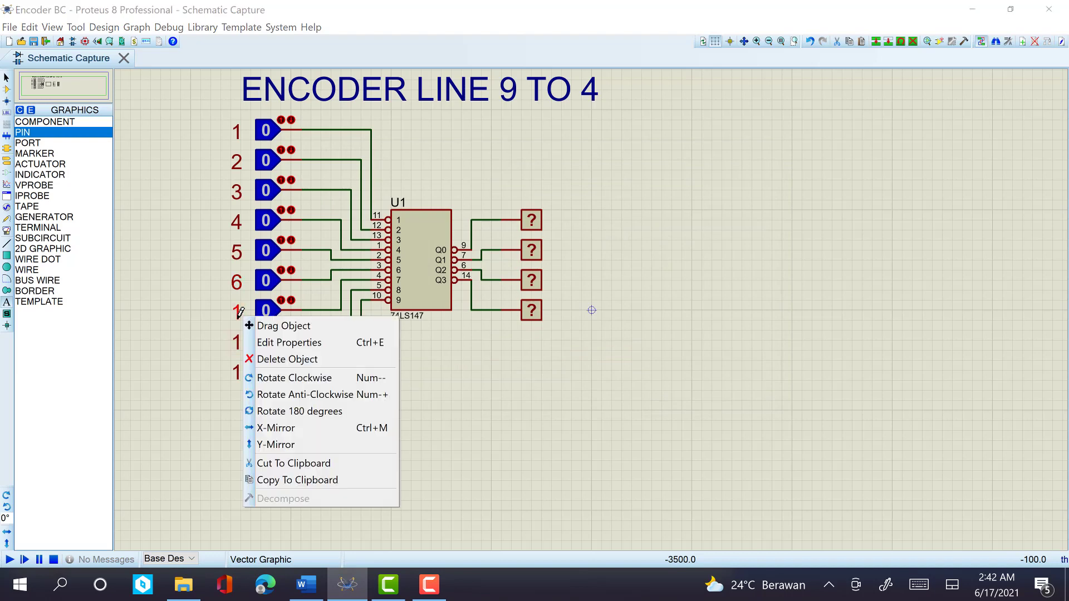
pyautogui.click(300, 350)
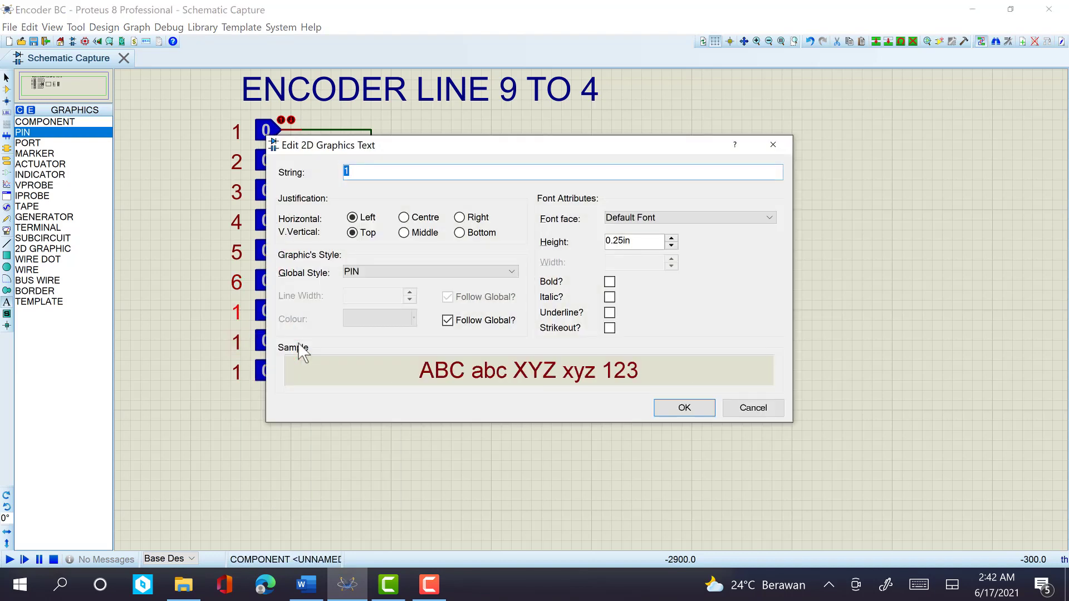
pyautogui.write('7')
pyautogui.press('Return')
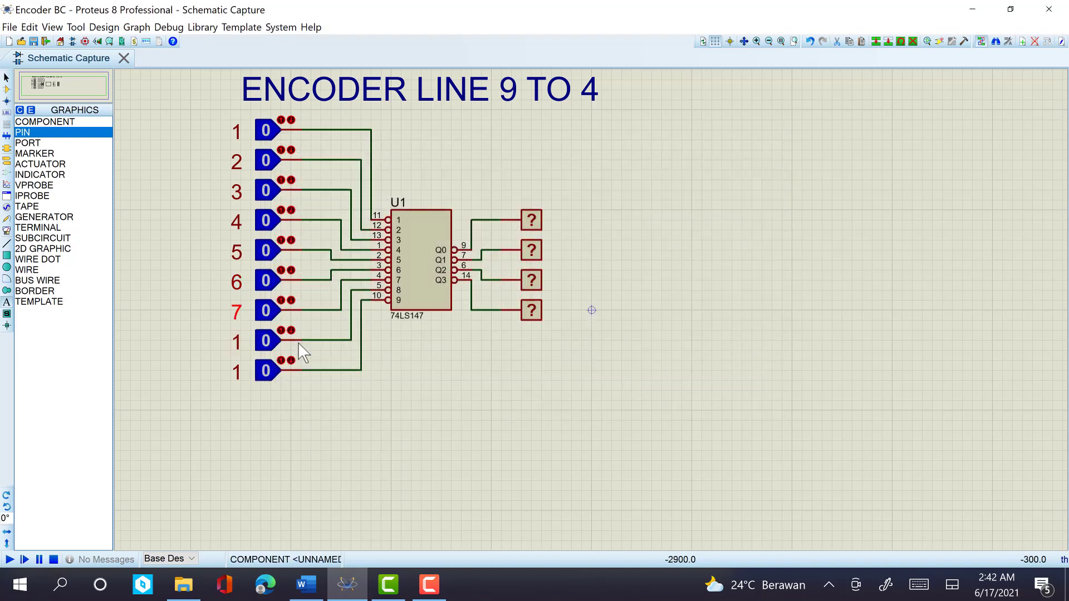
# - Change the label text beside the eighth logic state to "8" and beside the ninth to "9"
pyautogui.rightClick(238, 341)
pyautogui.click(287, 369)
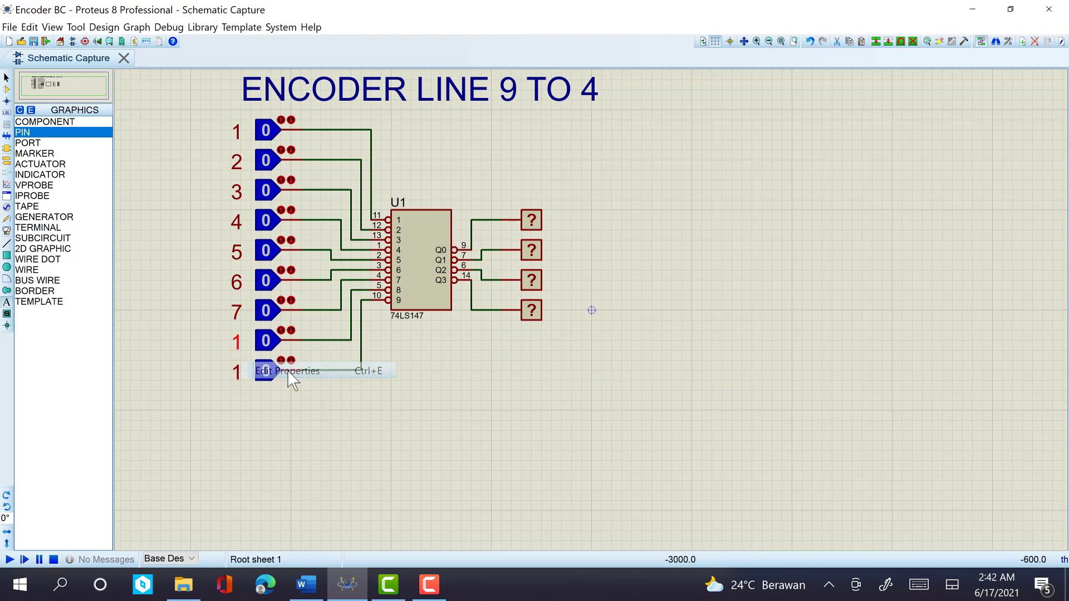
pyautogui.write('8')
pyautogui.press('Return')
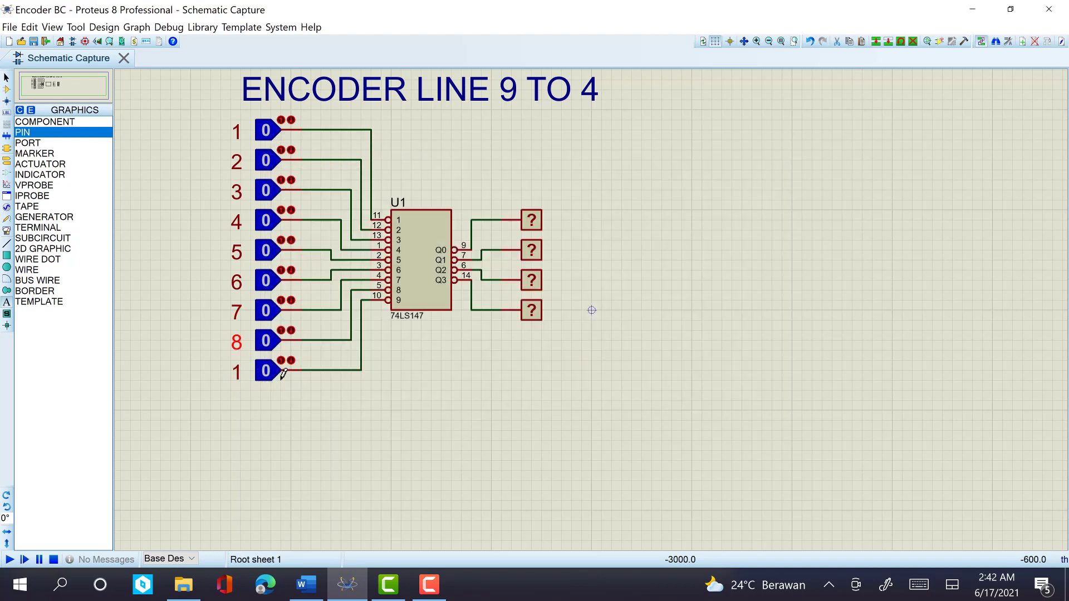
pyautogui.rightClick(239, 372)
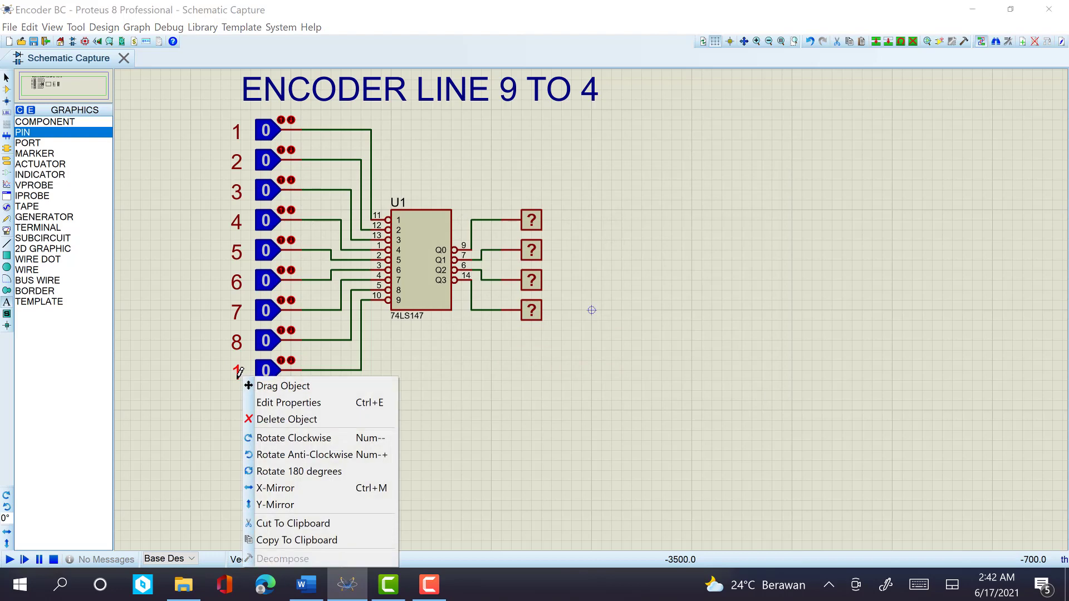
pyautogui.click(269, 403)
pyautogui.write('9')
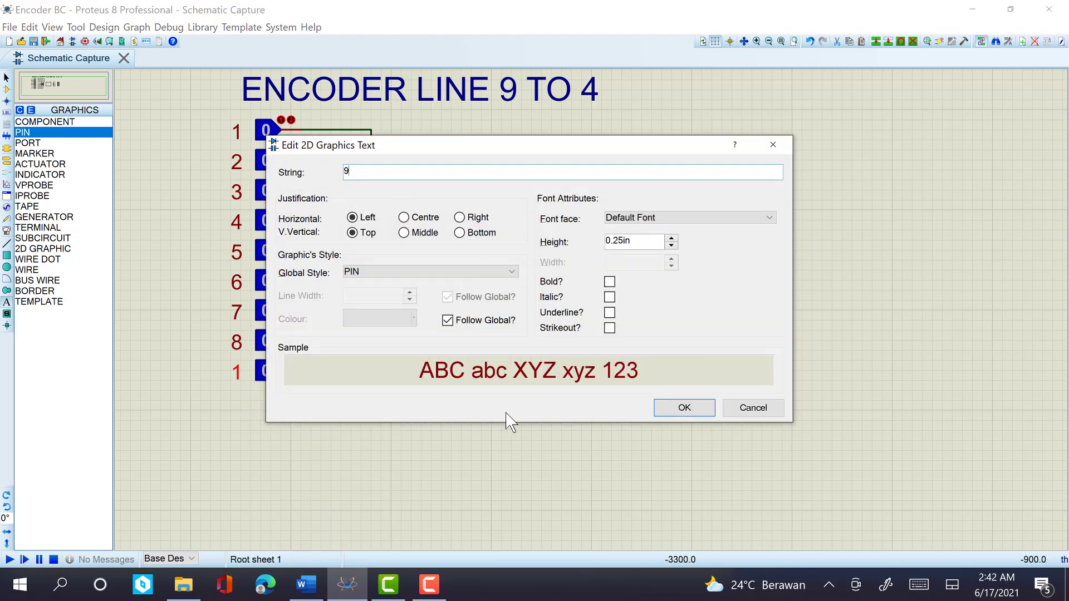
pyautogui.press('Return')
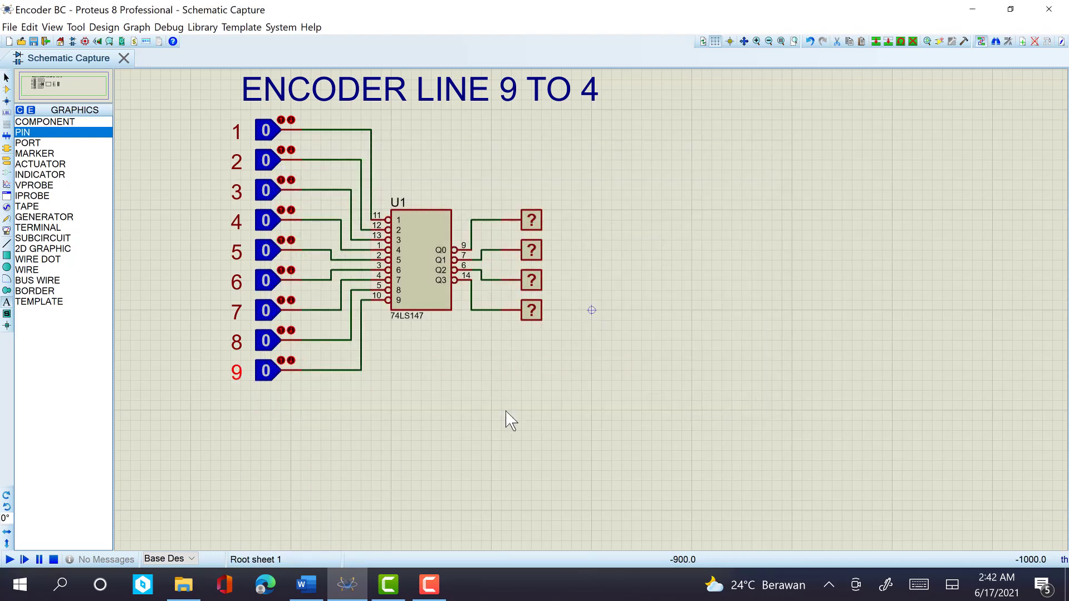
pyautogui.click(441, 475)
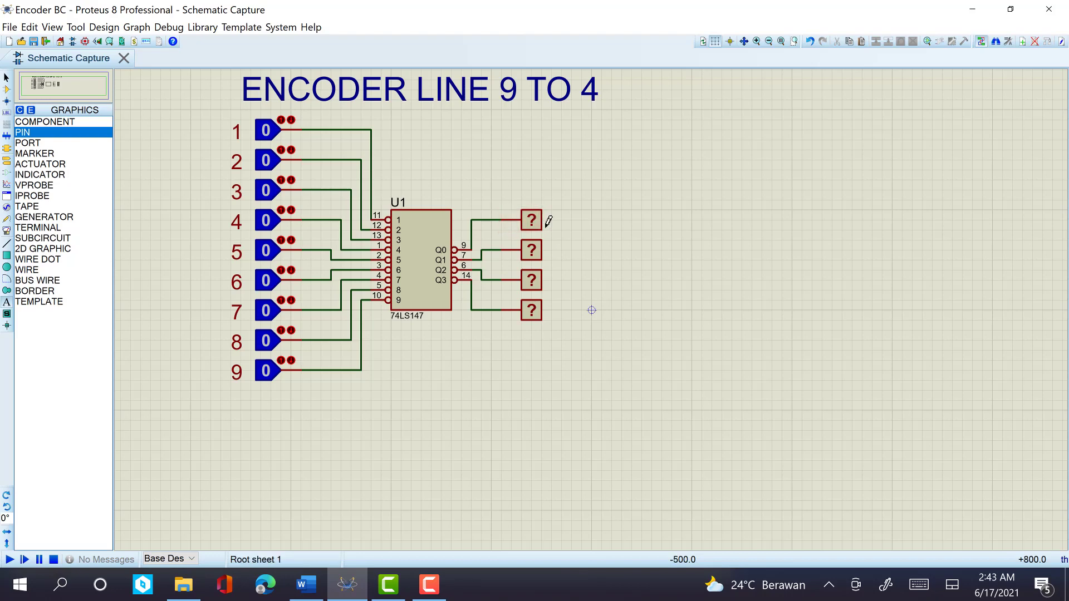
pyautogui.click(508, 183)
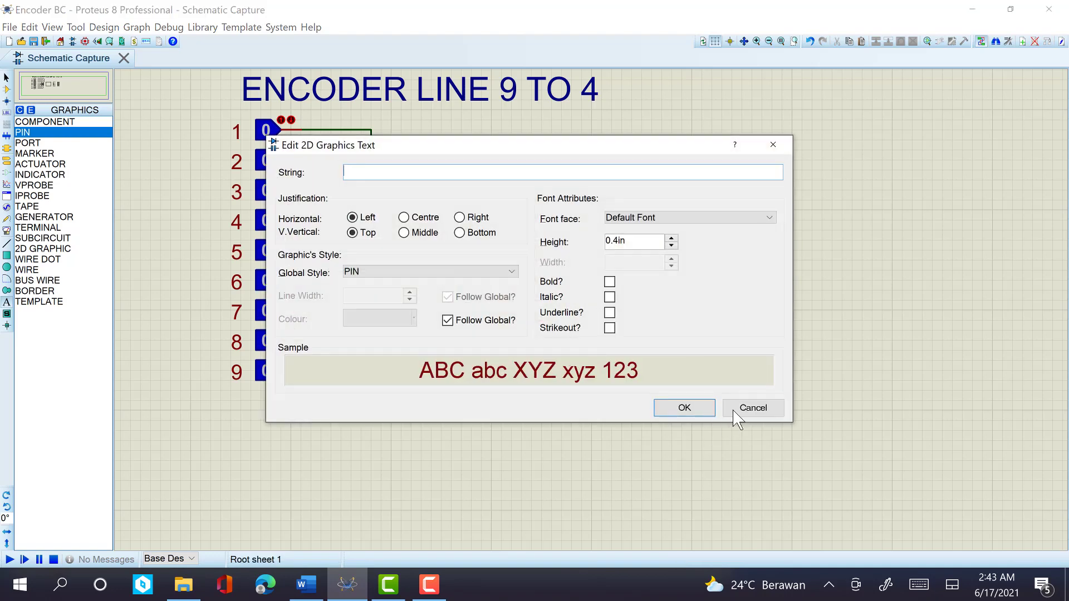
pyautogui.click(734, 407)
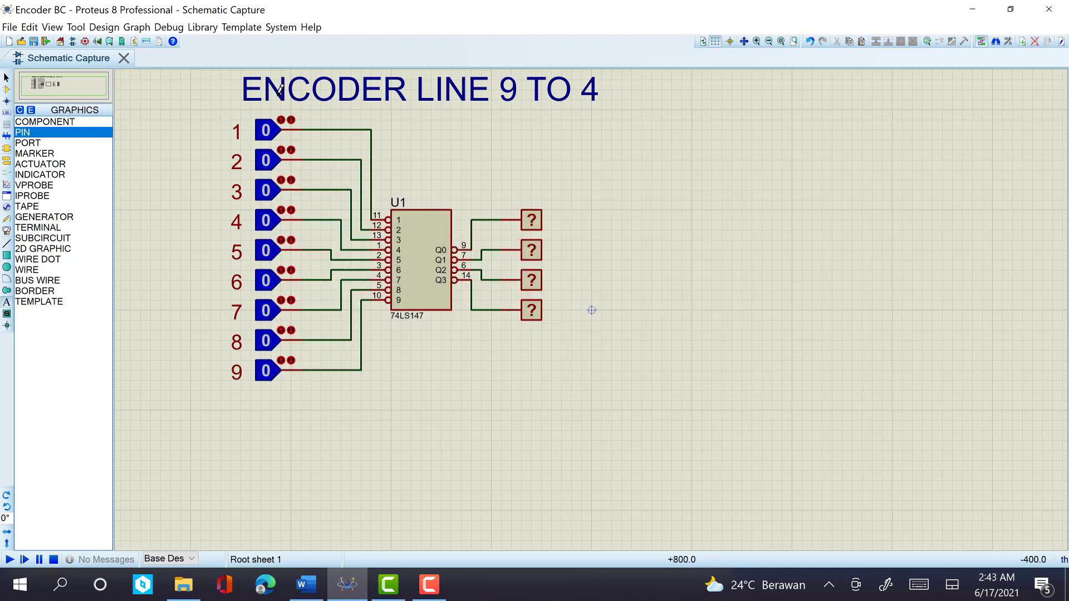
pyautogui.click(202, 28)
pyautogui.click(217, 45)
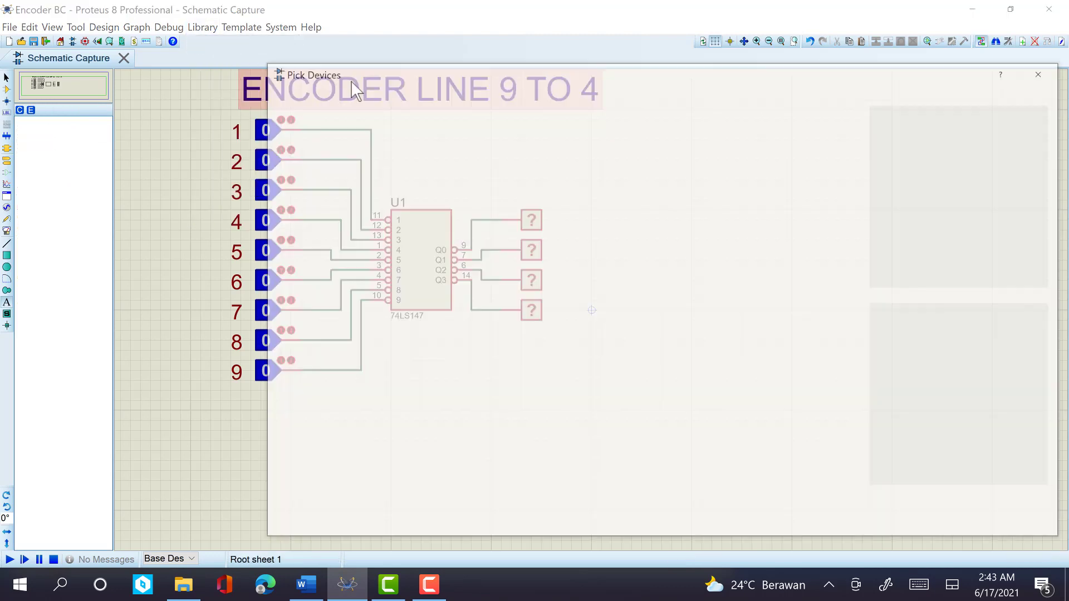
pyautogui.click(1044, 71)
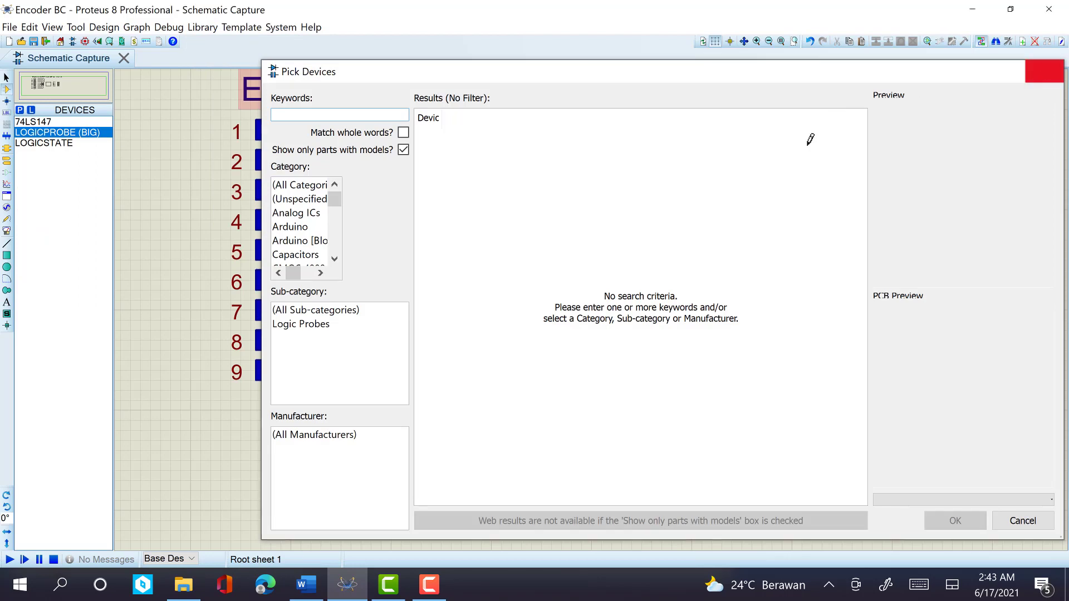
# - Delete the four wires from U1's outputs and the lower three logic probes, keeping only the uppermost probe
pyautogui.moveTo(491, 180); pyautogui.dragTo(599, 361)
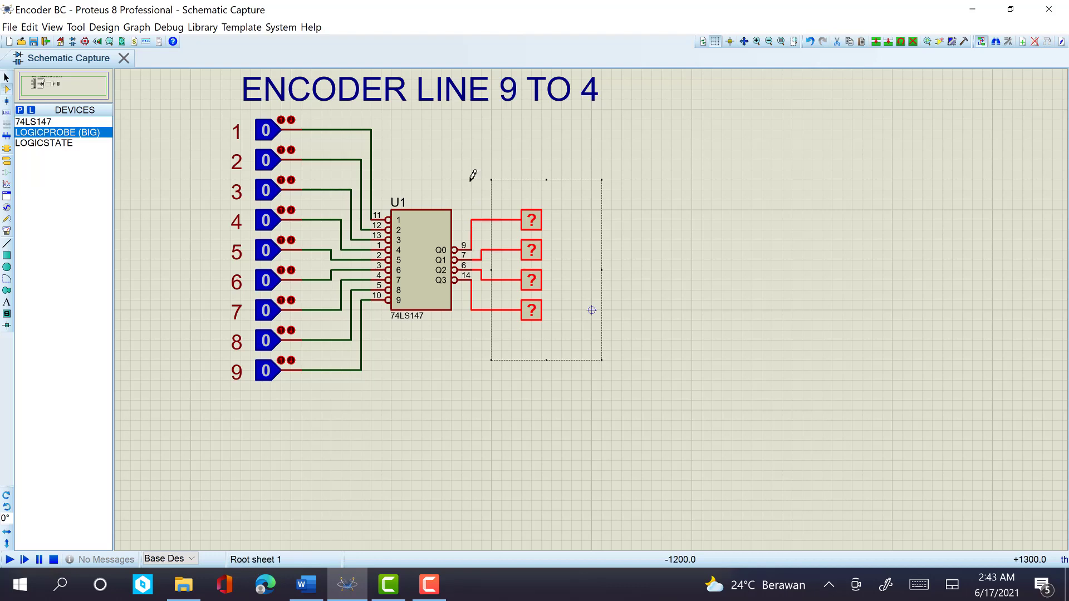
pyautogui.moveTo(471, 180); pyautogui.dragTo(512, 360)
pyautogui.press('Delete')
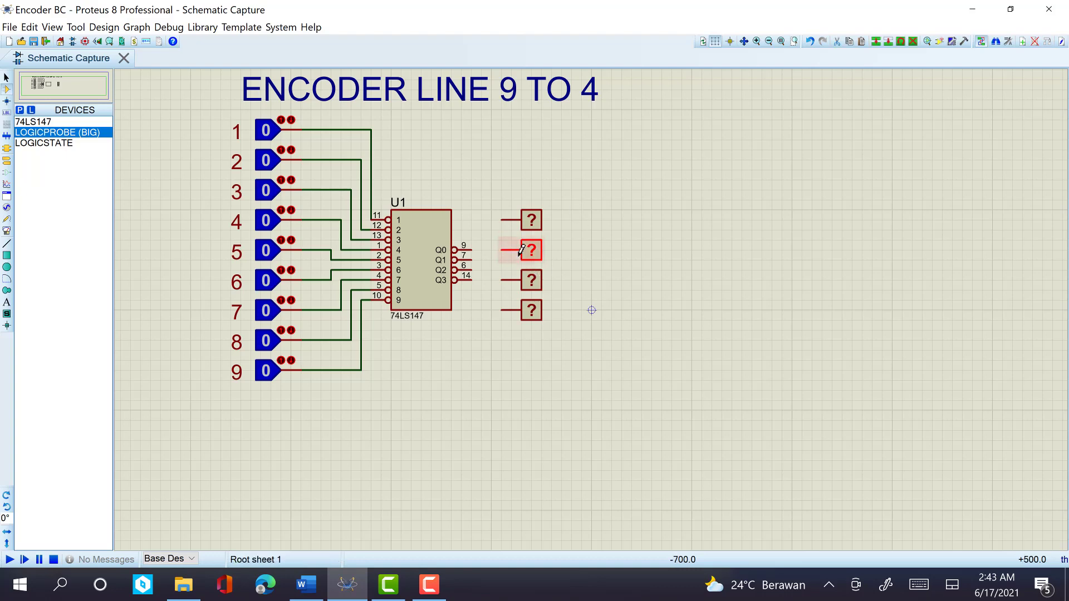
pyautogui.click(526, 253)
pyautogui.moveTo(491, 229); pyautogui.dragTo(571, 347)
pyautogui.press('Delete')
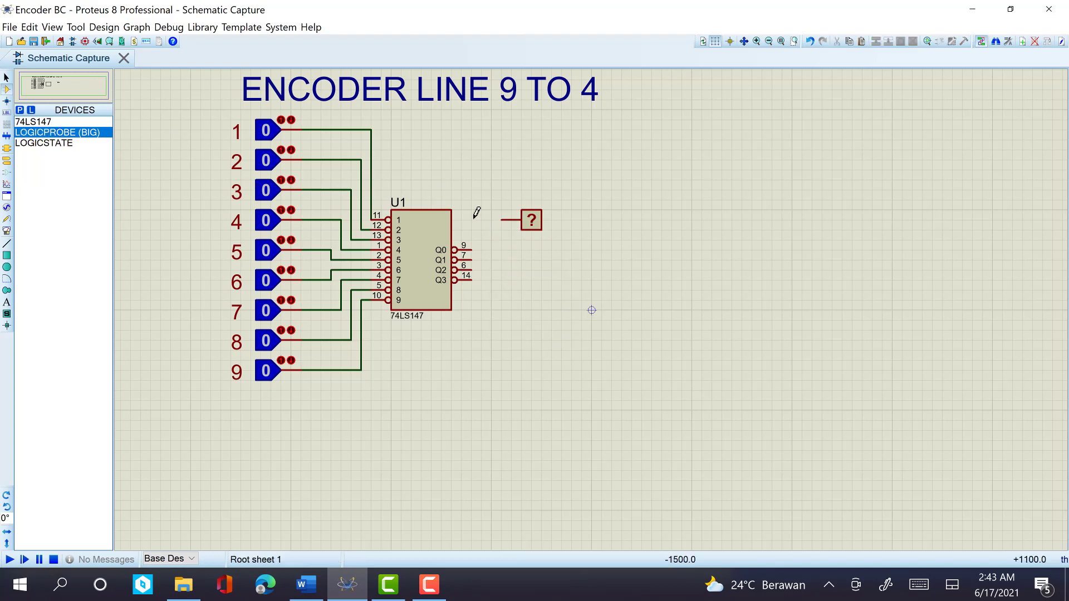
# - Place three more big logic probes in a horizontal row to the right of the remaining probe
pyautogui.click(583, 217)
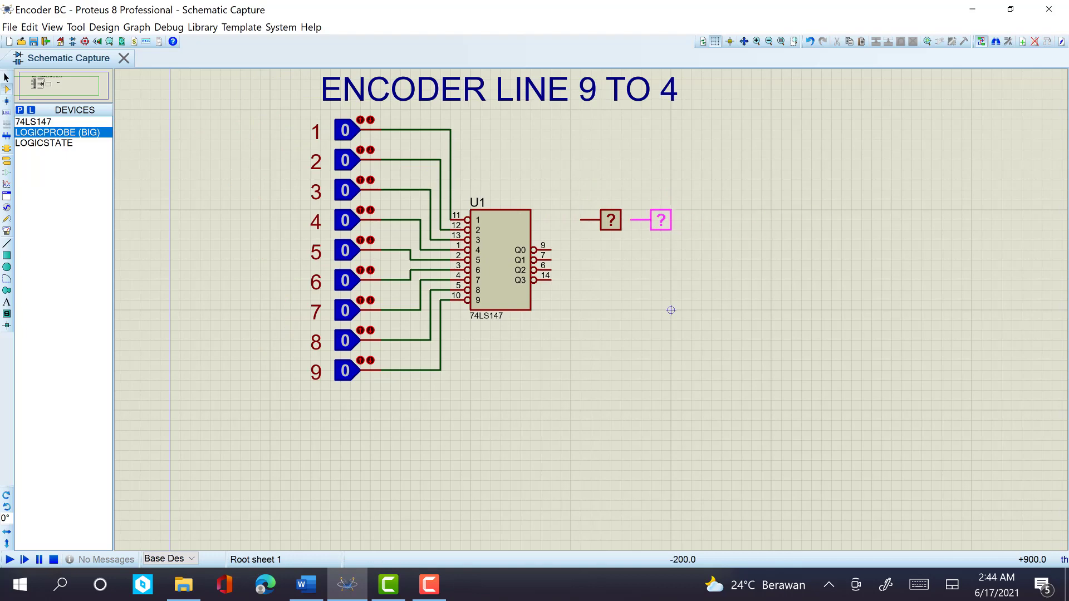
pyautogui.click(661, 220)
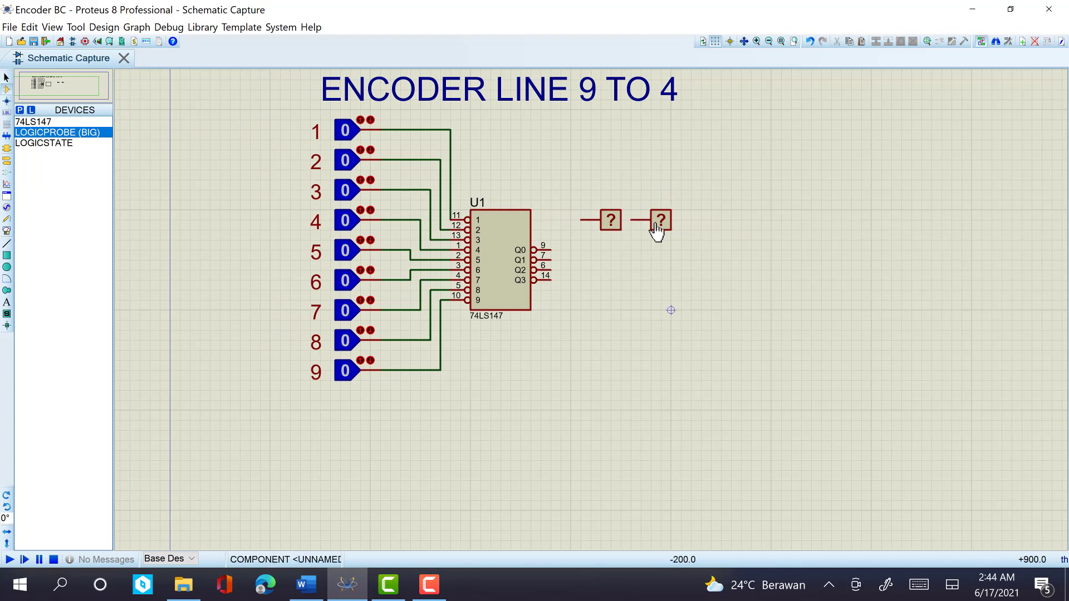
pyautogui.click(711, 220)
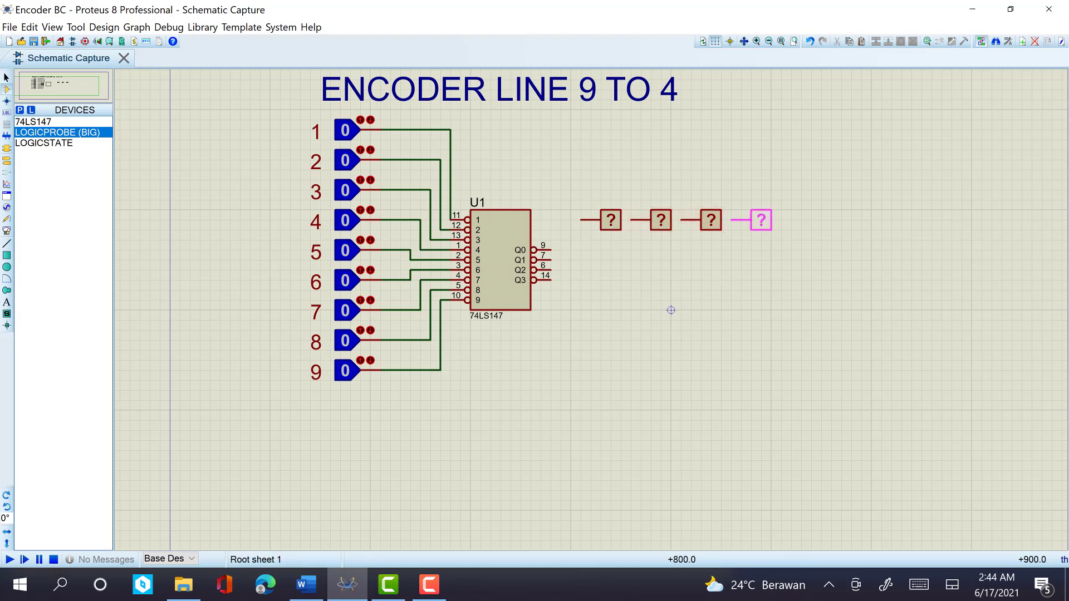
pyautogui.click(761, 219)
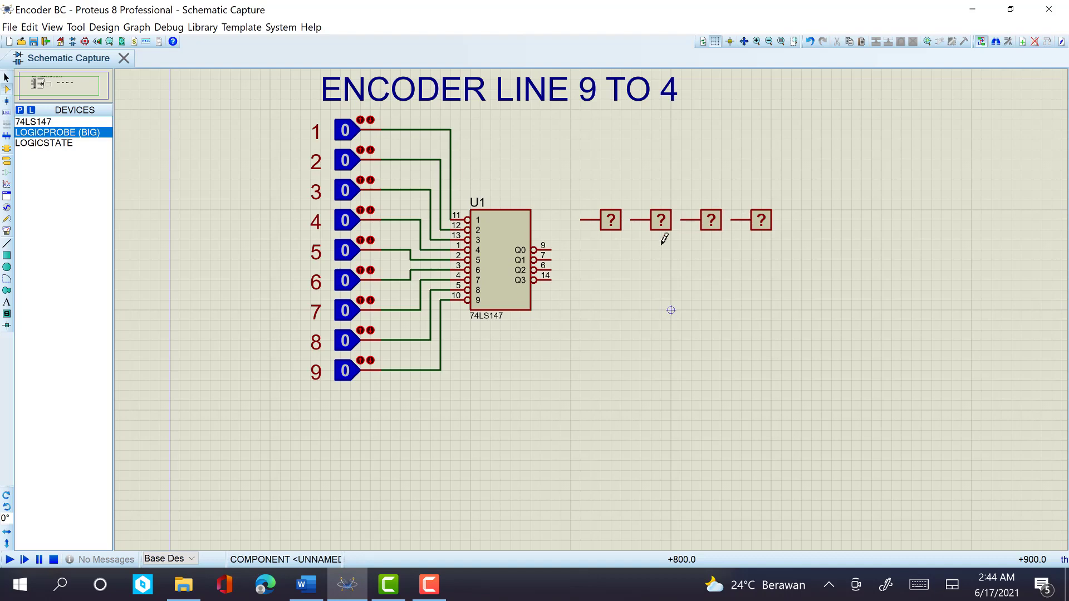
# - Wire U1's outputs to the probe row in reverse order: Q0 to the rightmost probe, followed by Q1, Q2 and Q3 to the leftmost
pyautogui.click(552, 249)
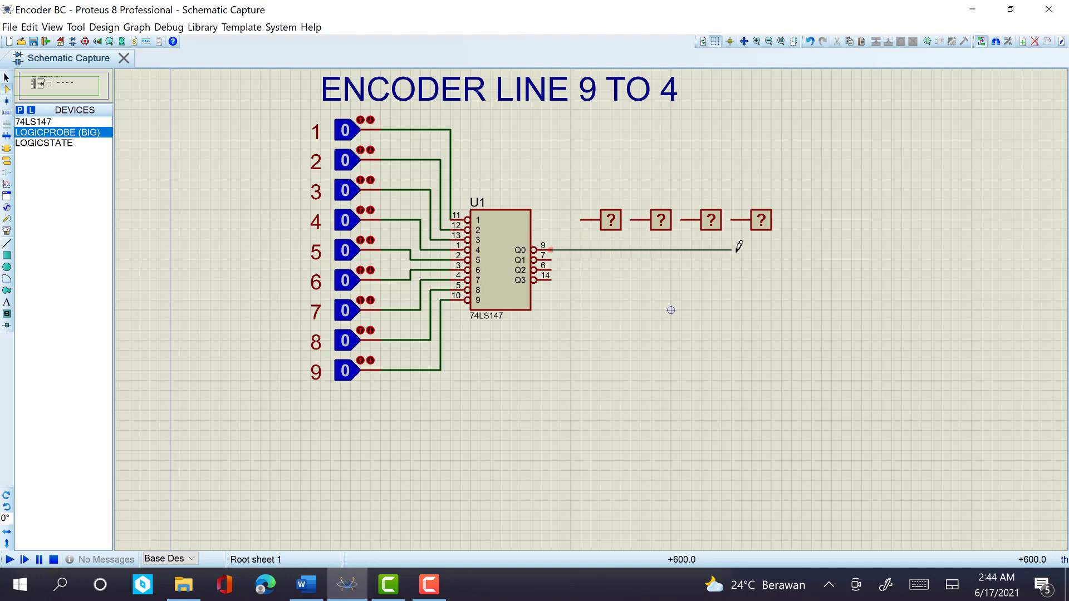
pyautogui.click(732, 220)
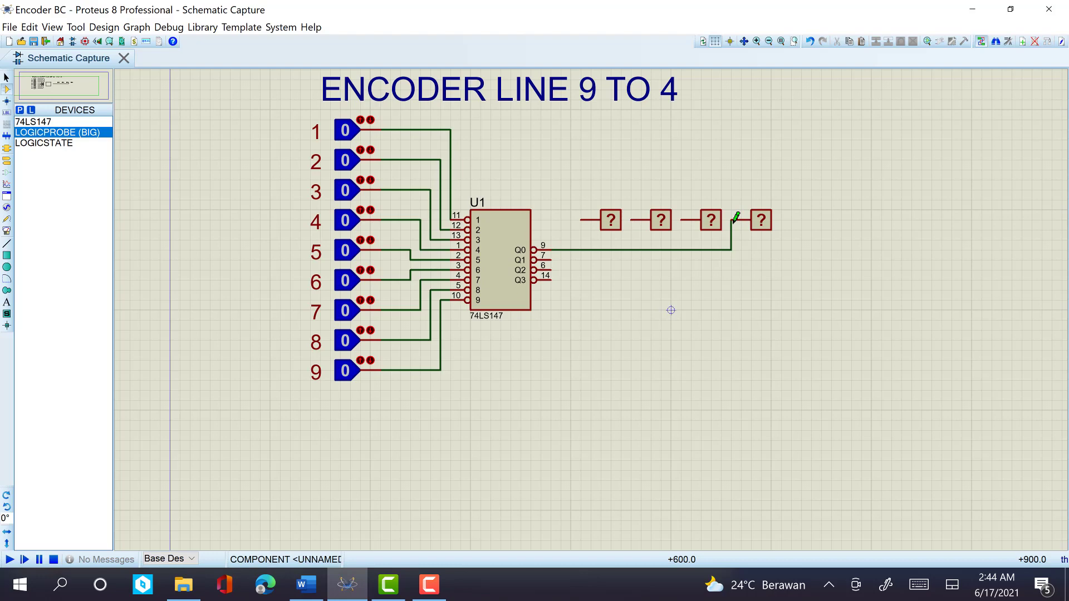
pyautogui.click(551, 260)
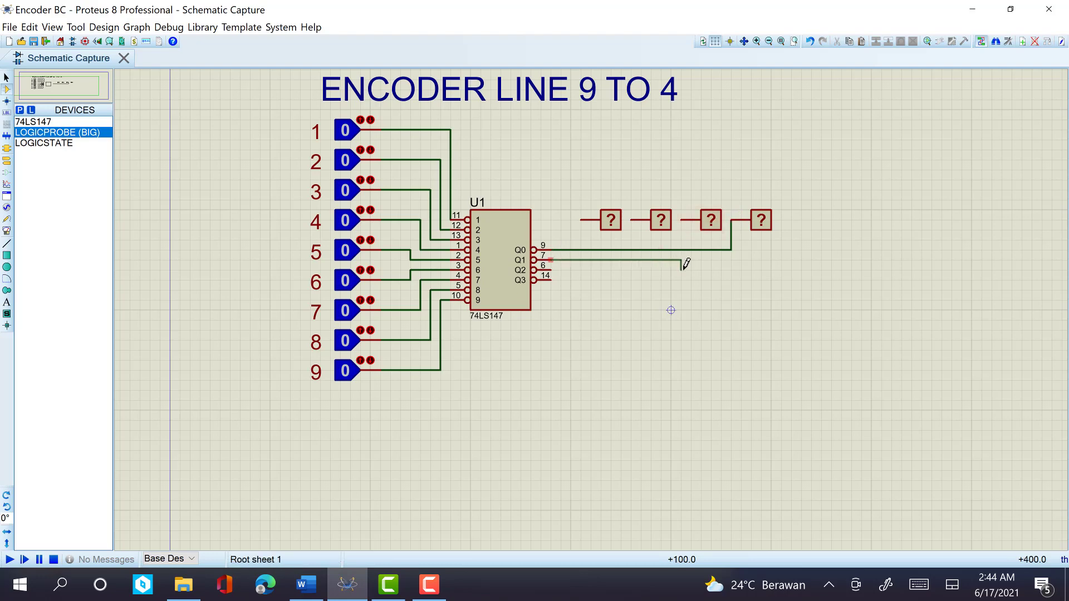
pyautogui.click(683, 220)
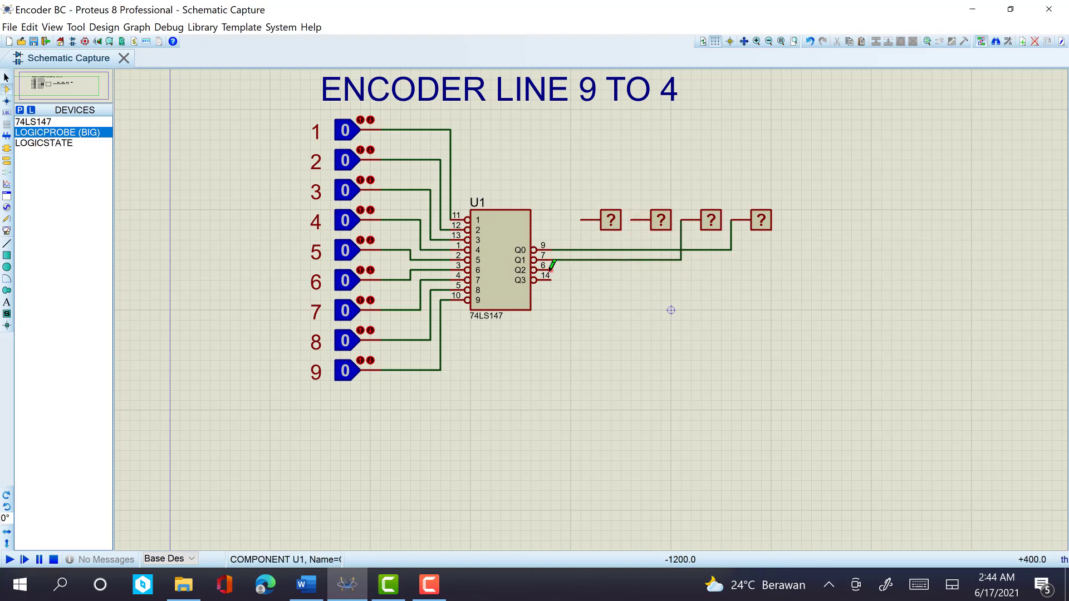
pyautogui.click(551, 270)
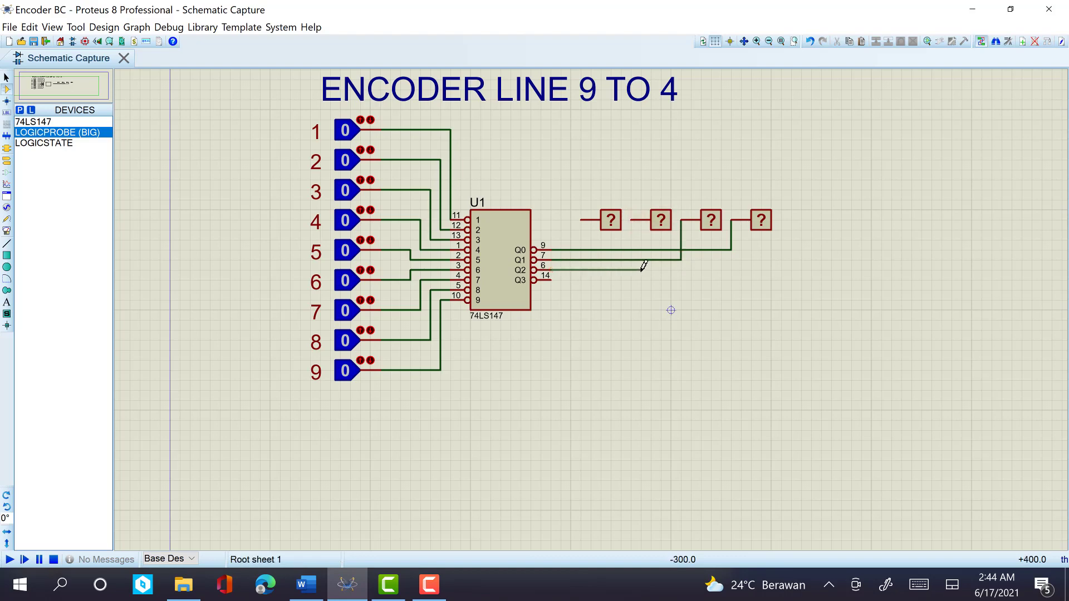
pyautogui.click(635, 220)
pyautogui.click(550, 280)
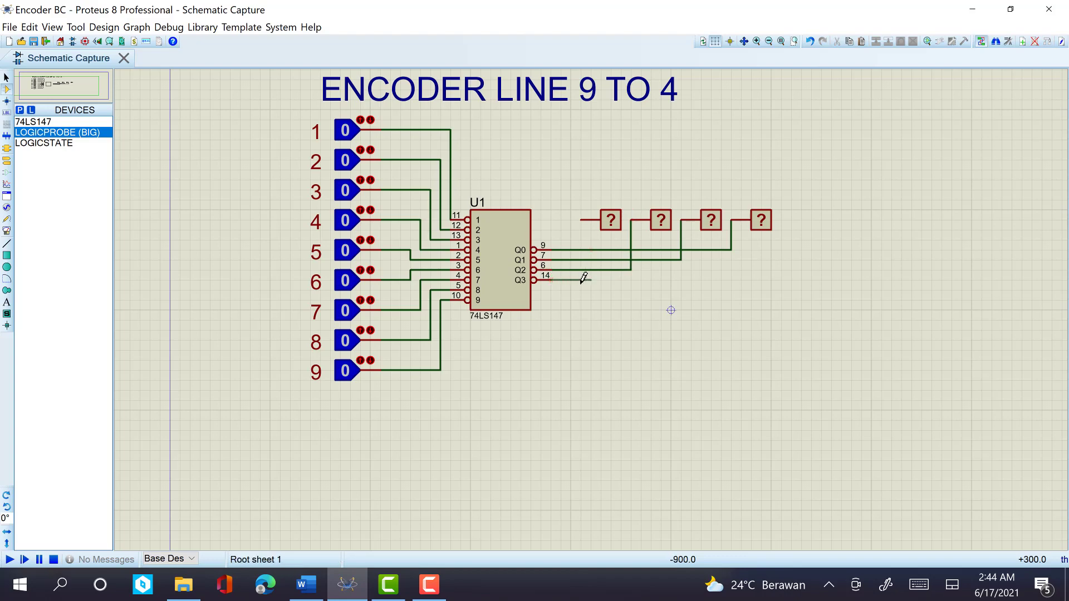
pyautogui.click(582, 218)
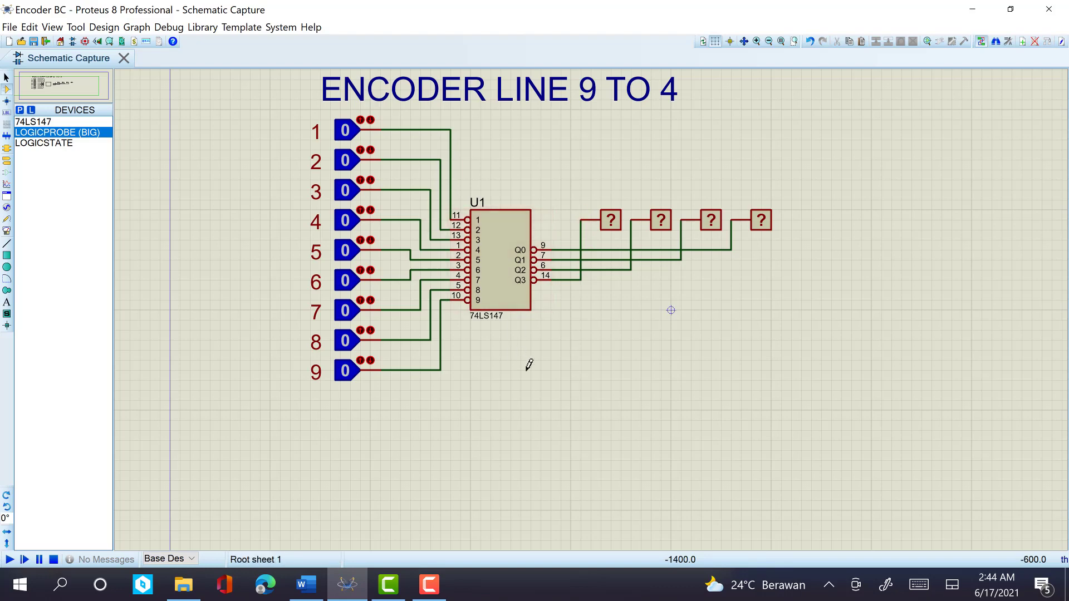
# - Run the simulation and set all nine logic state inputs to 1
pyautogui.click(9, 560)
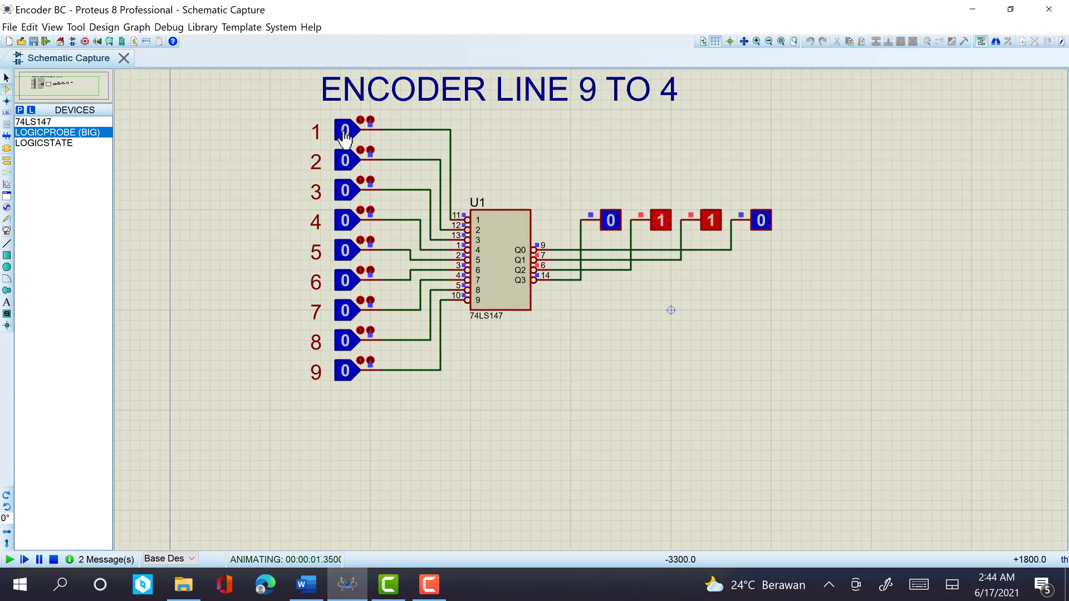
pyautogui.click(345, 136)
pyautogui.click(345, 163)
pyautogui.click(345, 192)
pyautogui.click(345, 221)
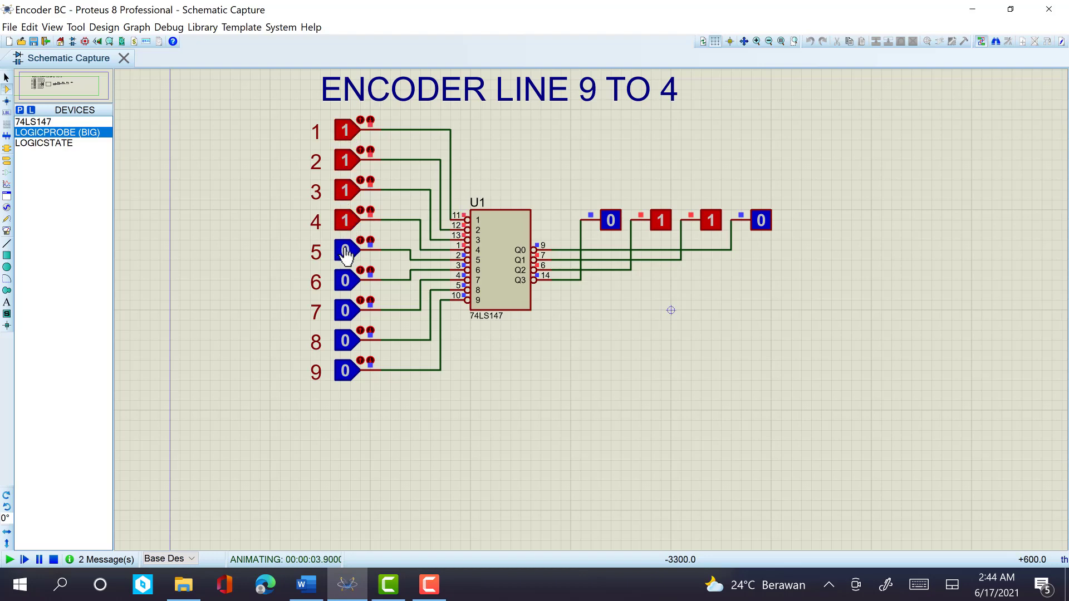
pyautogui.click(345, 253)
pyautogui.click(345, 281)
pyautogui.click(345, 311)
pyautogui.click(346, 350)
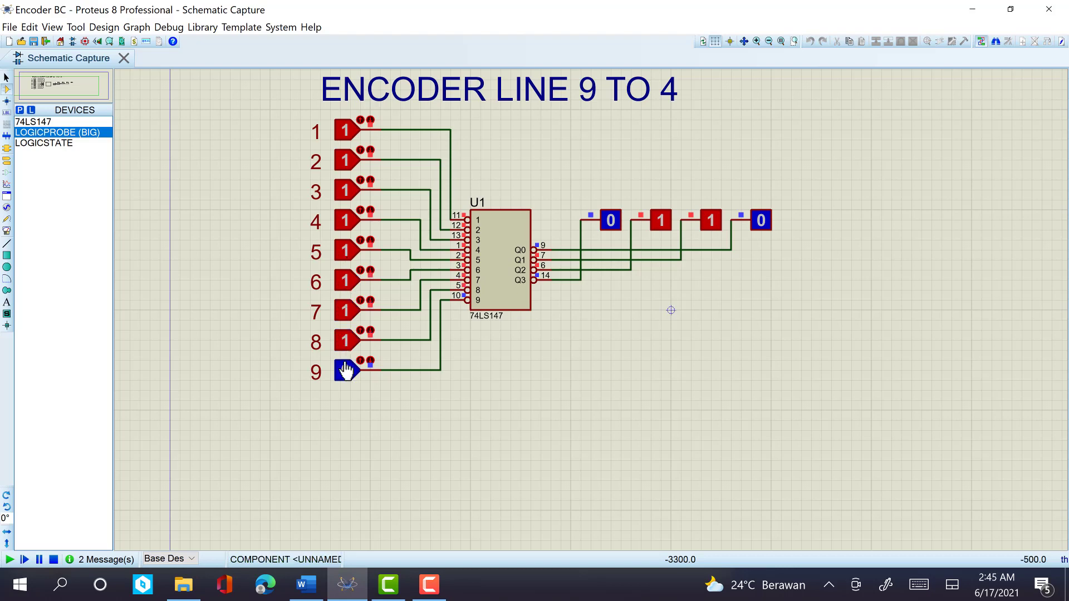
pyautogui.click(345, 368)
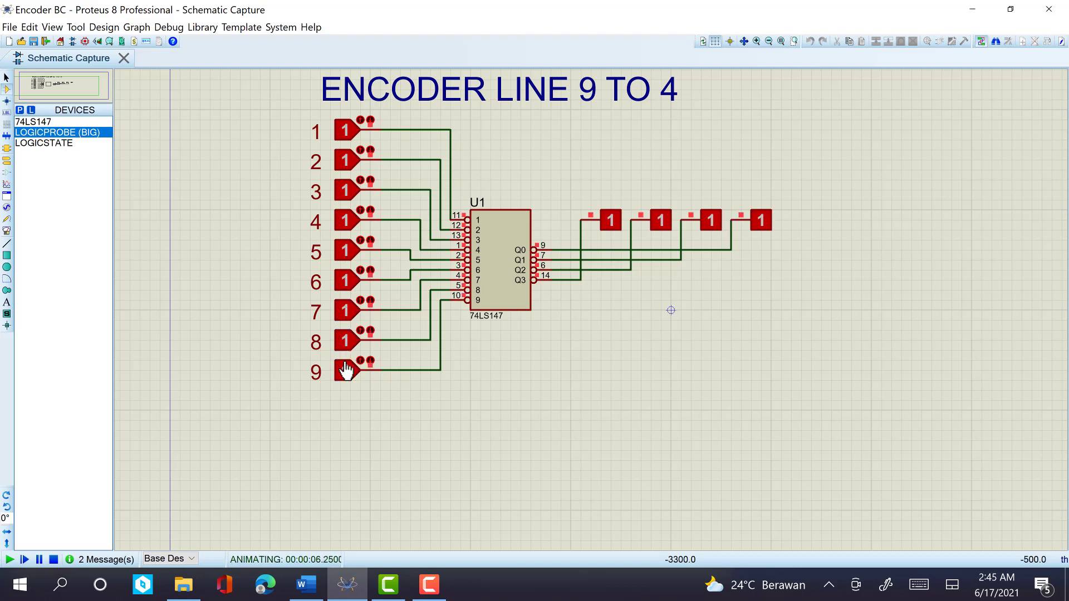
# - Test input 1 by toggling its logic state to 0, back to 1, and to 0 again
pyautogui.click(350, 136)
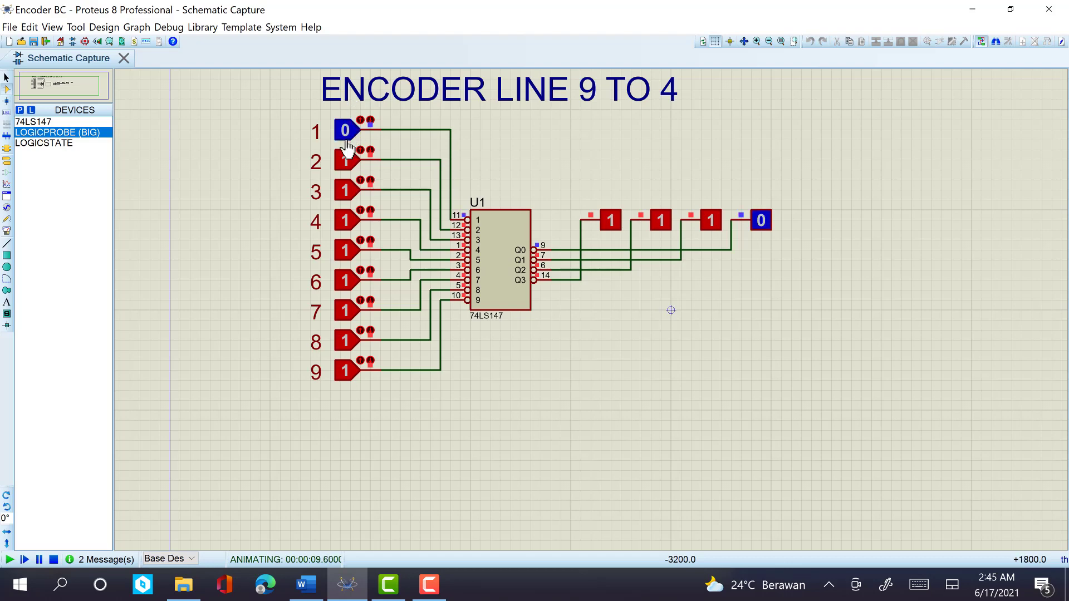
pyautogui.click(350, 134)
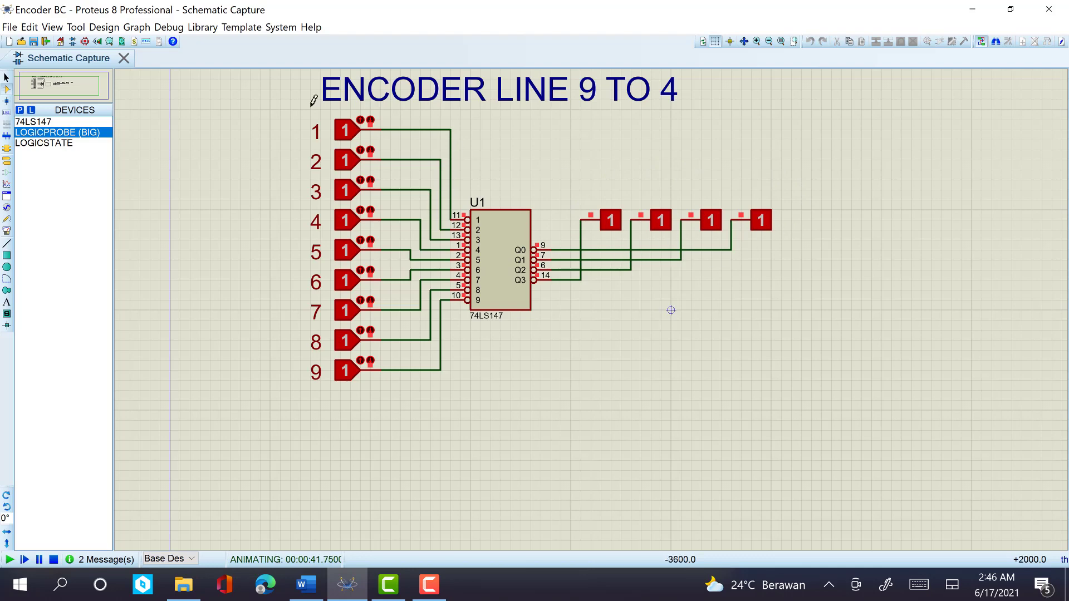
pyautogui.click(345, 135)
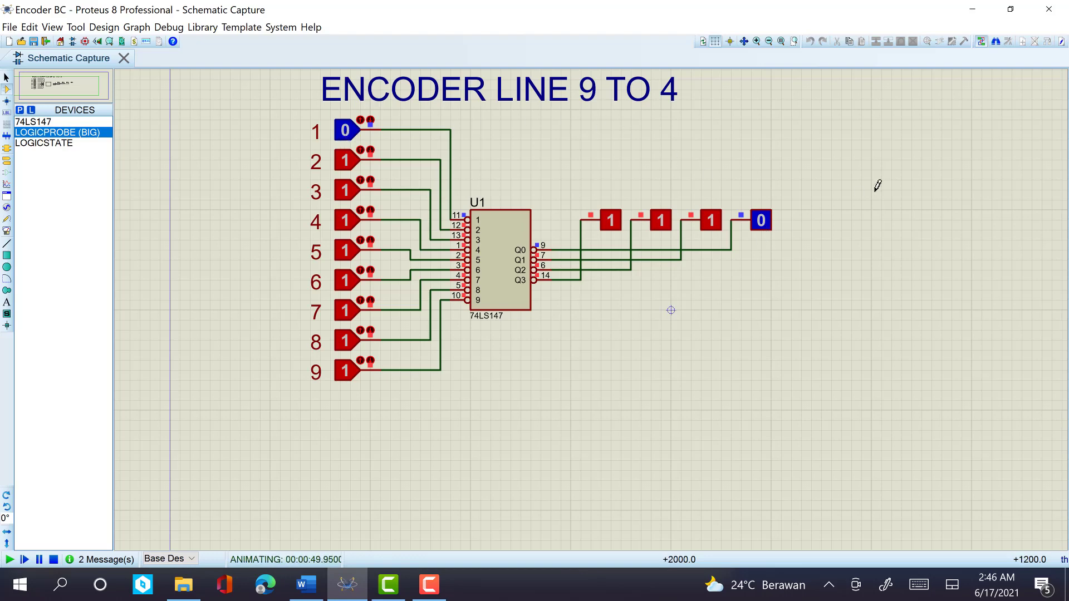
# - Restore the schematic window to a smaller size and arrange it beside the Word document containing the encoder truth table
pyautogui.click(1011, 9)
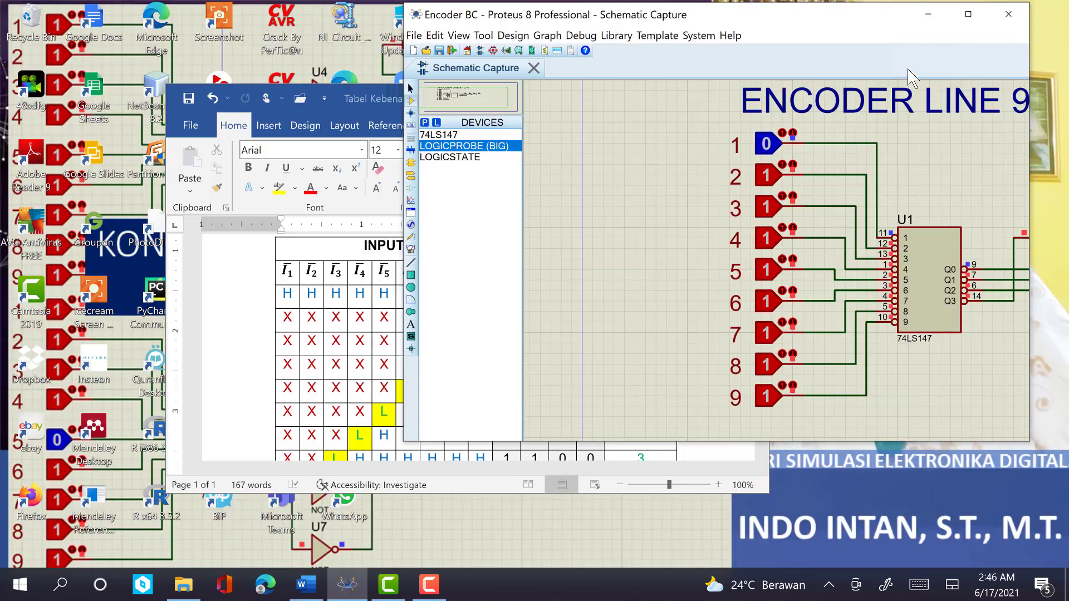
pyautogui.moveTo(370, 92); pyautogui.dragTo(291, 51)
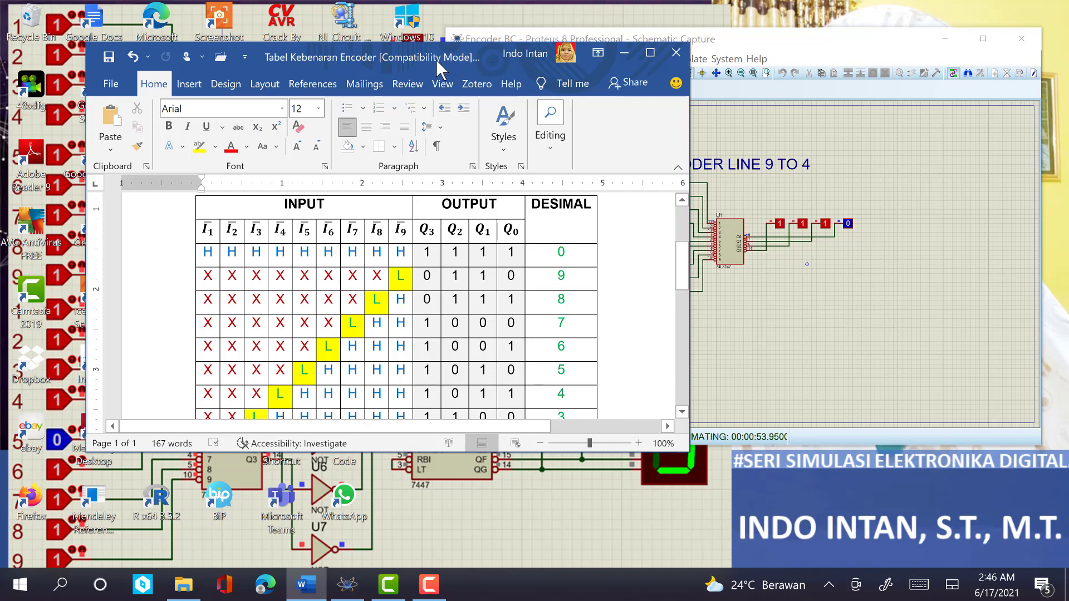
pyautogui.moveTo(436, 59); pyautogui.dragTo(276, 51)
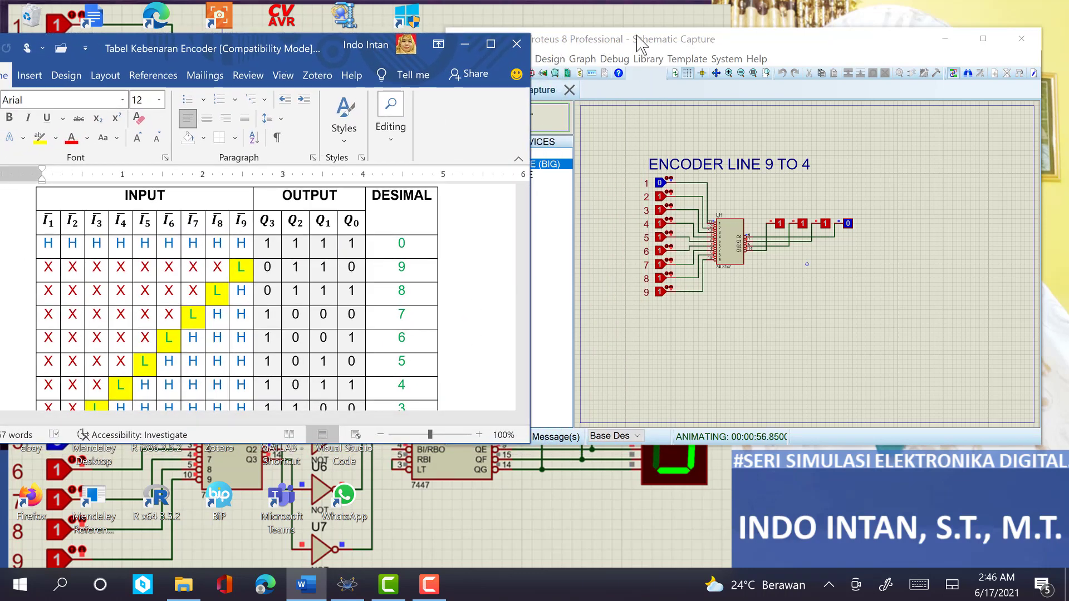
pyautogui.moveTo(641, 44); pyautogui.dragTo(690, 26)
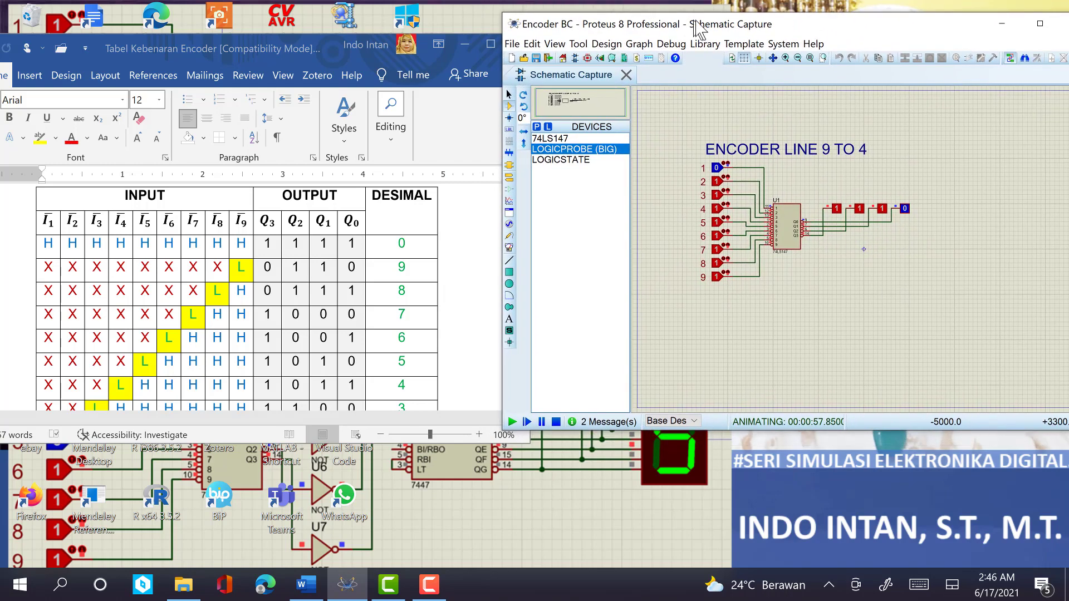
# - Widen and reposition the schematic window beside the truth table so the enlarged encoder circuit and all four probes fit in it
pyautogui.click(786, 58)
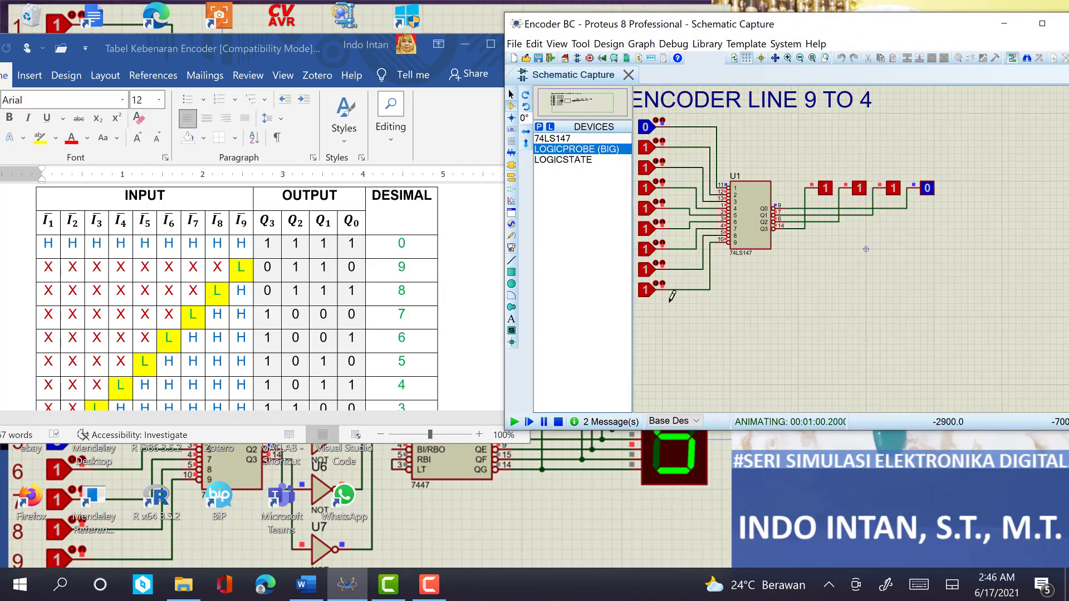
pyautogui.hscroll(-2, 635, 334)
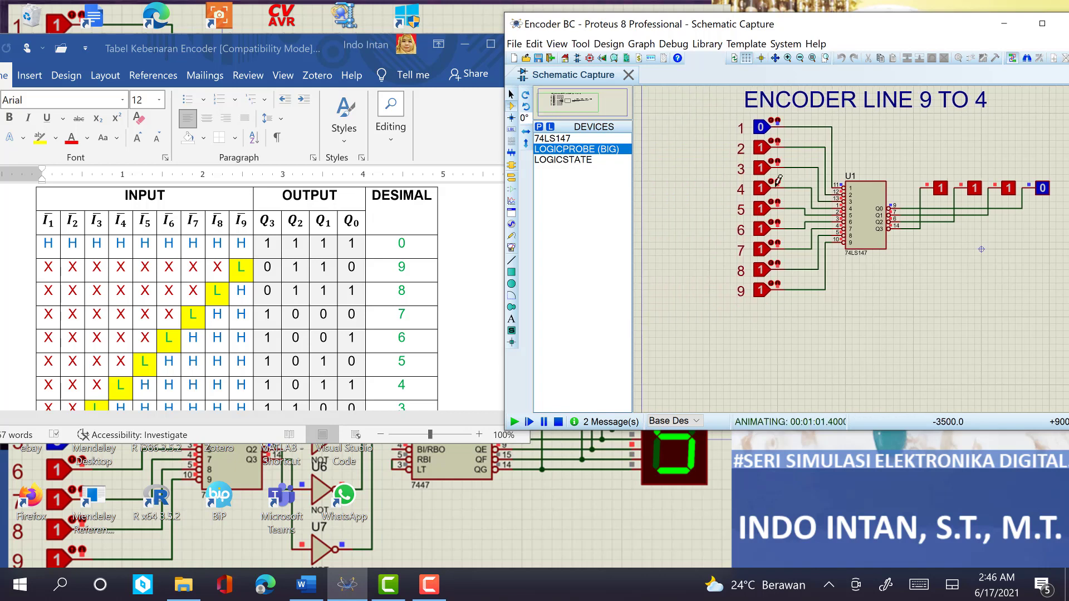
pyautogui.click(789, 57)
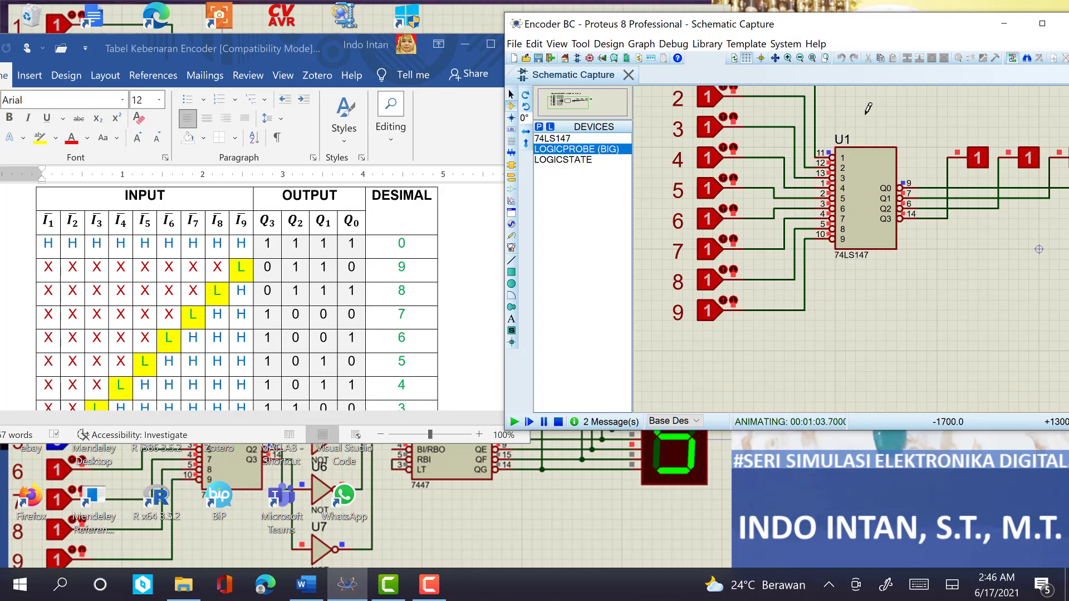
pyautogui.scroll(1, 869, 104)
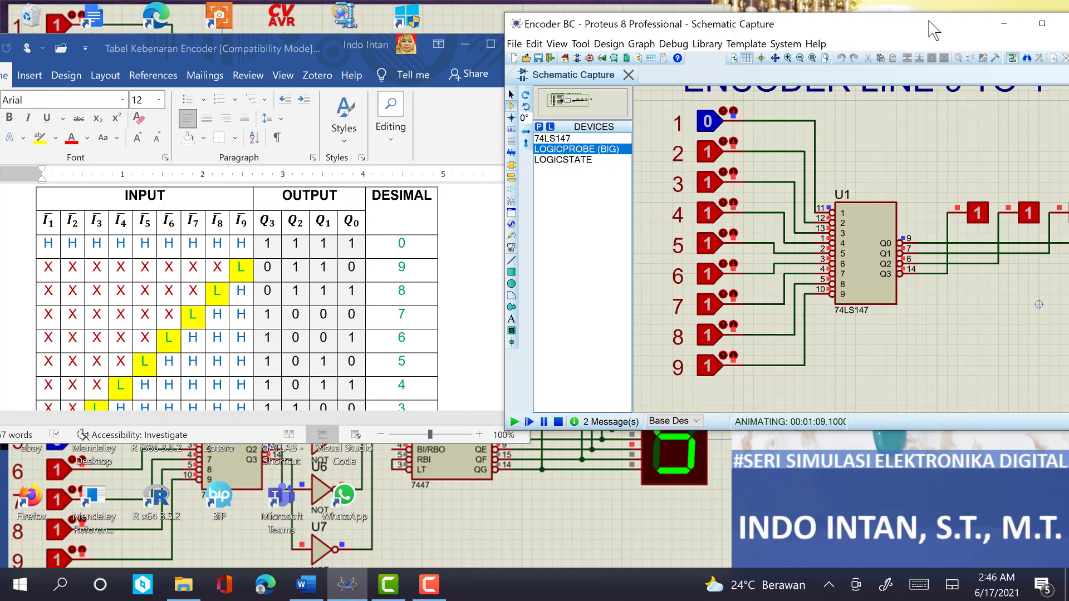
pyautogui.moveTo(927, 22); pyautogui.dragTo(870, 21)
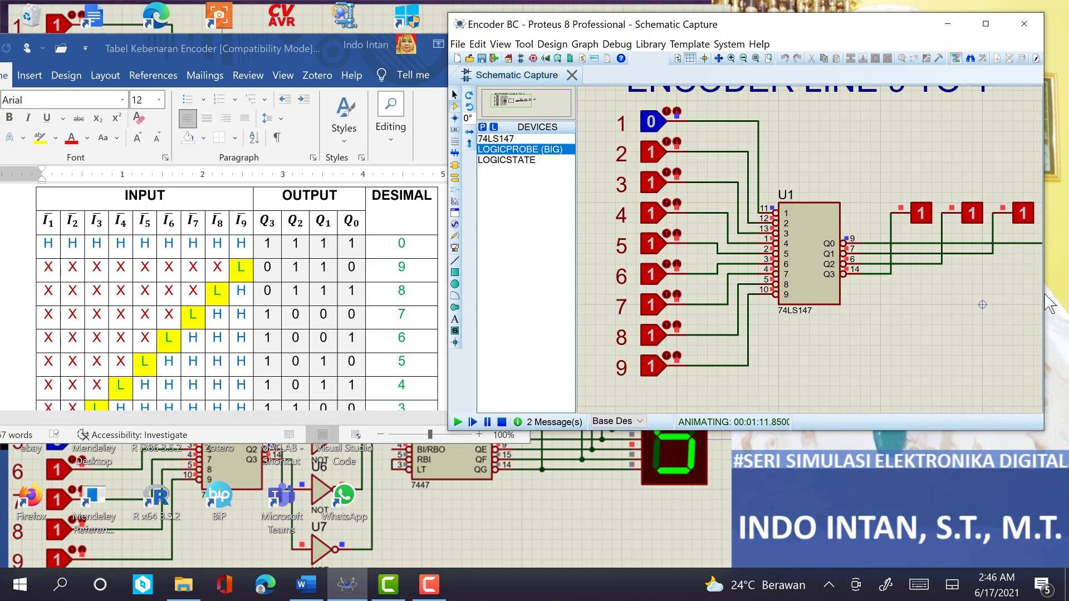
pyautogui.moveTo(1042, 292); pyautogui.dragTo(1065, 292)
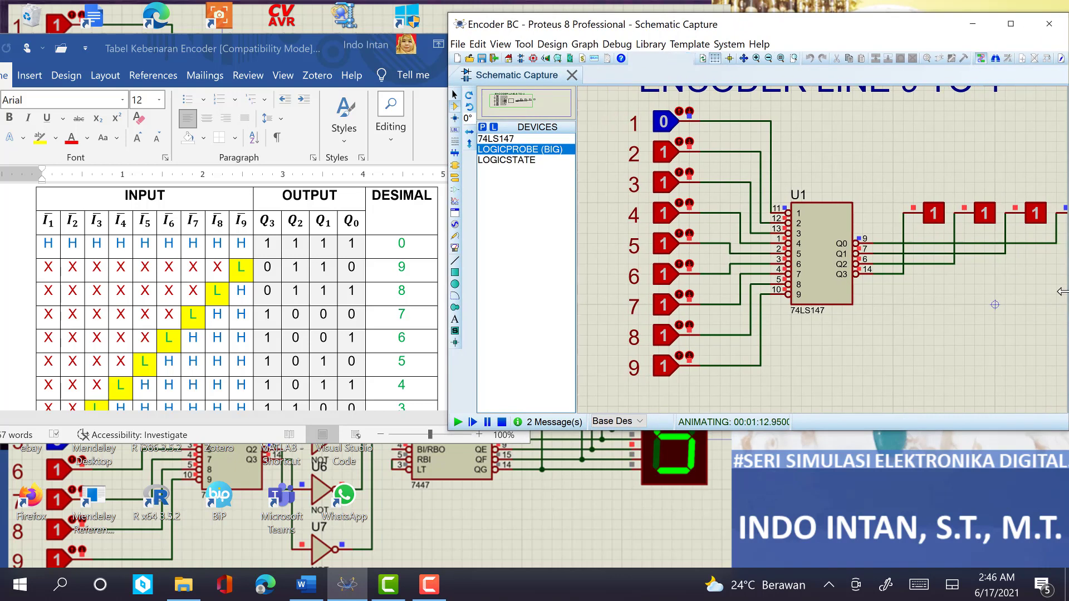
pyautogui.moveTo(929, 36); pyautogui.dragTo(904, 31)
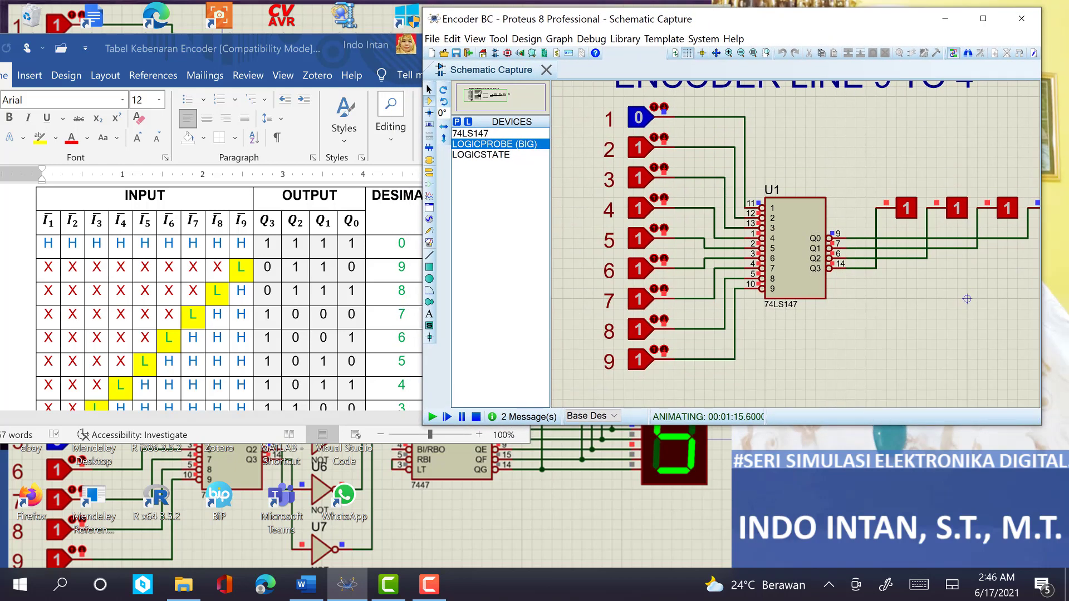
pyautogui.moveTo(1041, 299); pyautogui.dragTo(1067, 299)
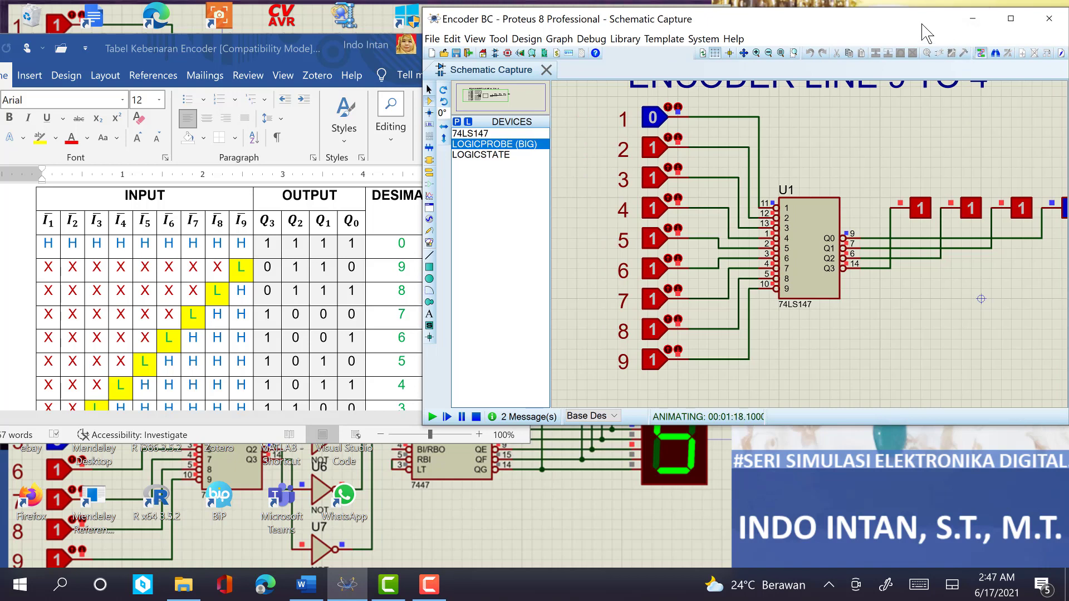
pyautogui.moveTo(923, 23); pyautogui.dragTo(899, 24)
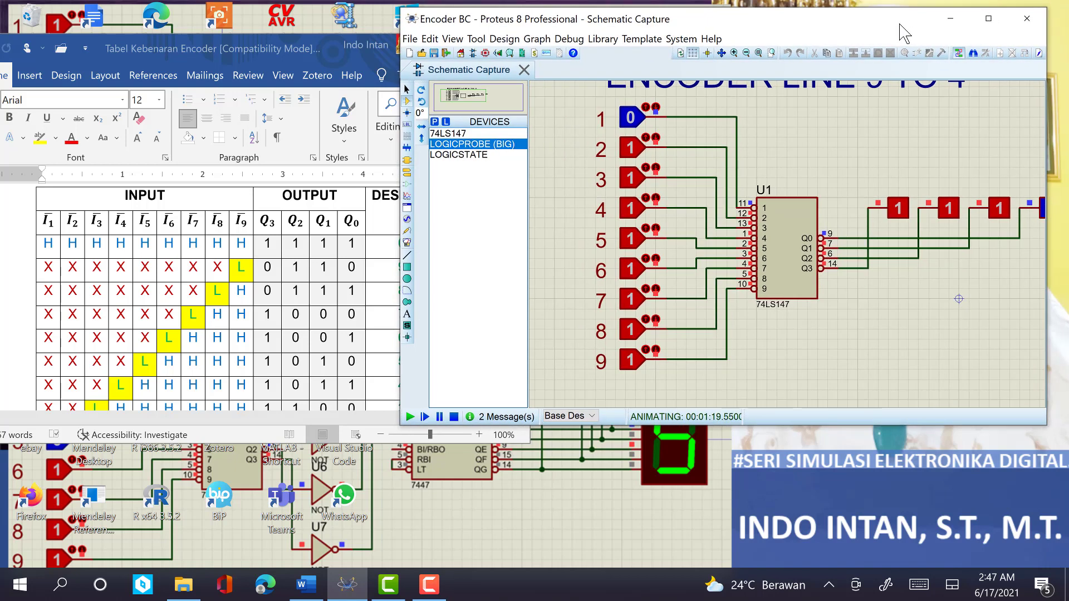
pyautogui.moveTo(1038, 349); pyautogui.dragTo(1049, 355)
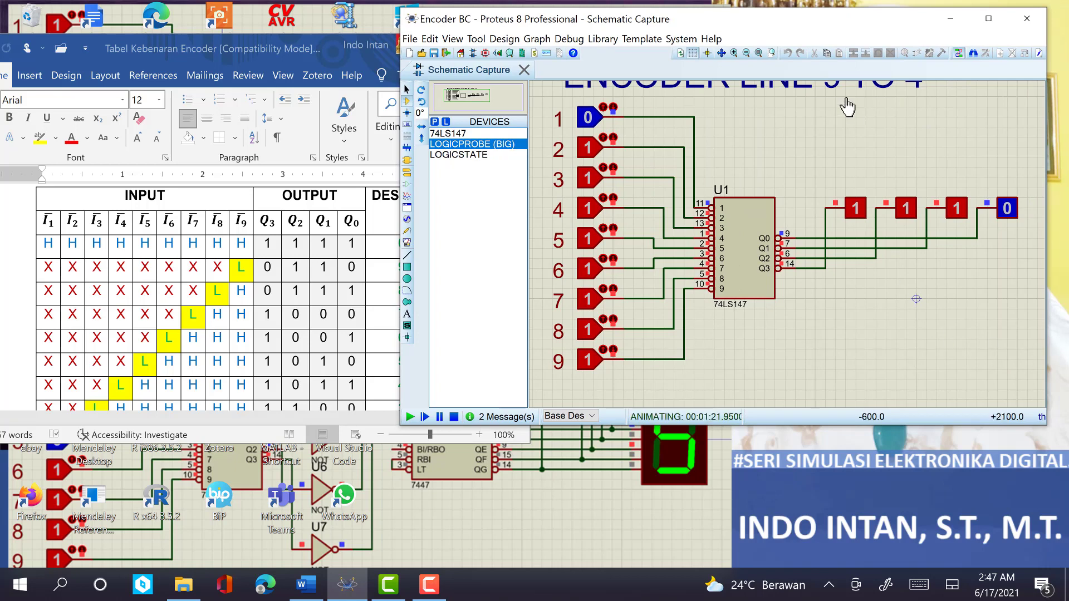
pyautogui.scroll(1, 841, 99)
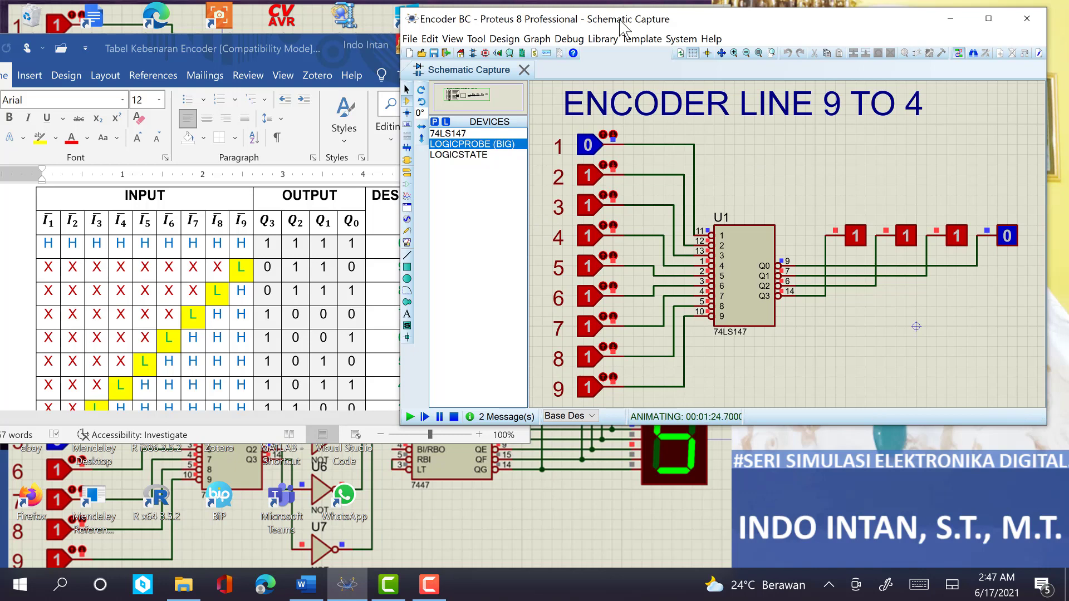
pyautogui.moveTo(621, 22); pyautogui.dragTo(639, 23)
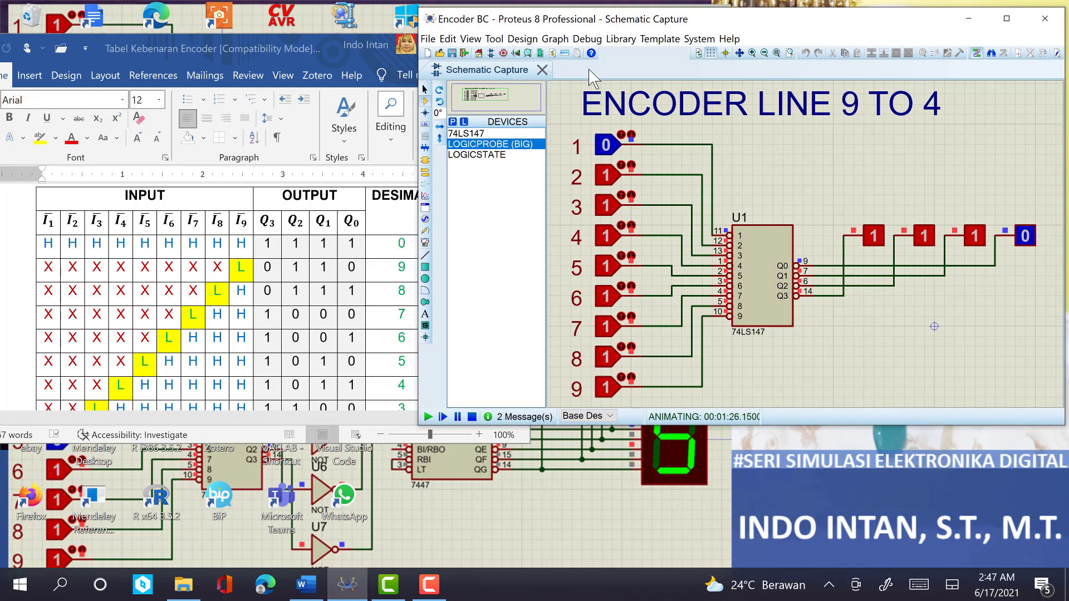
# - Test input 1 by switching its logic state repeatedly between 1 and 0, leaving it at 0
pyautogui.click(605, 149)
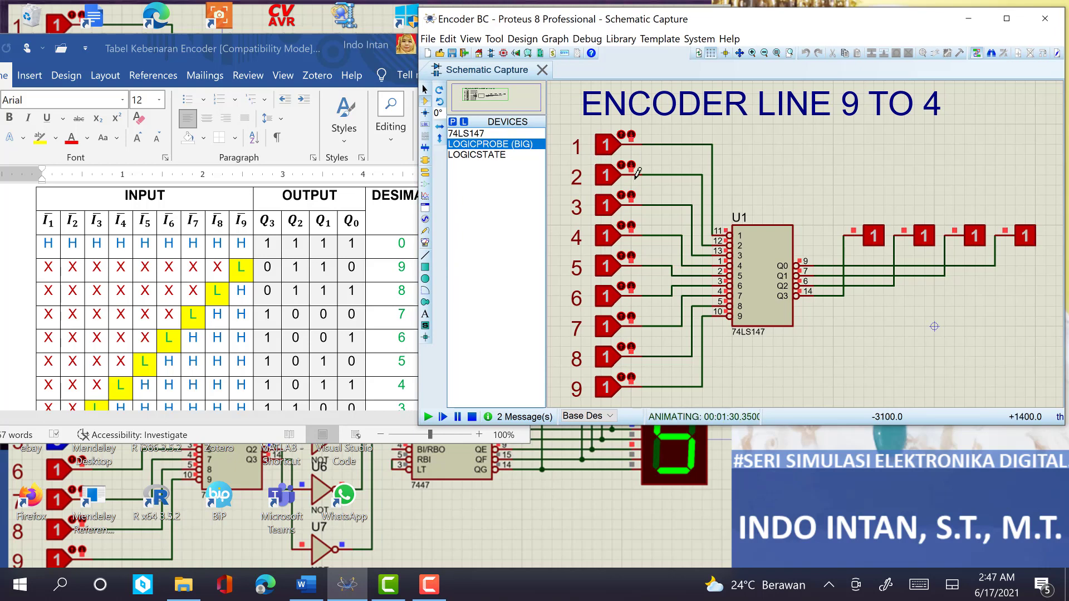
pyautogui.click(607, 148)
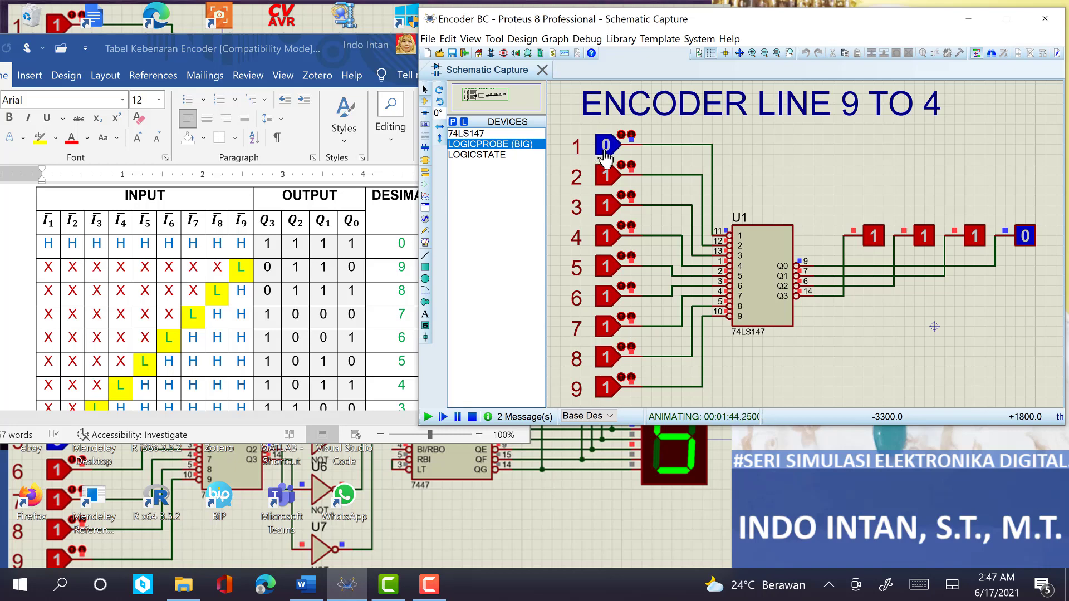
pyautogui.click(605, 159)
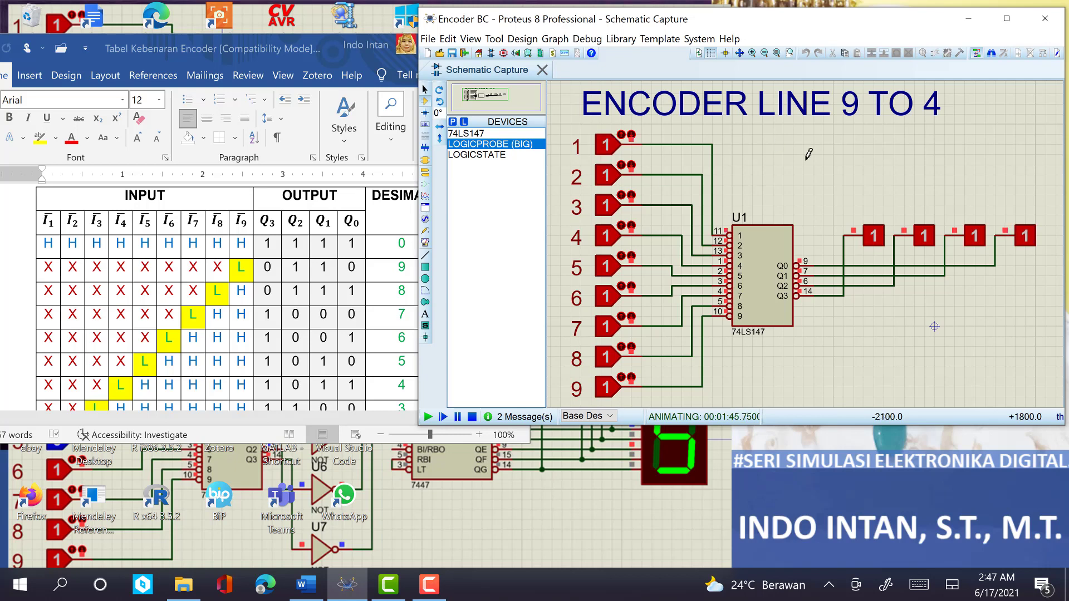
pyautogui.click(608, 161)
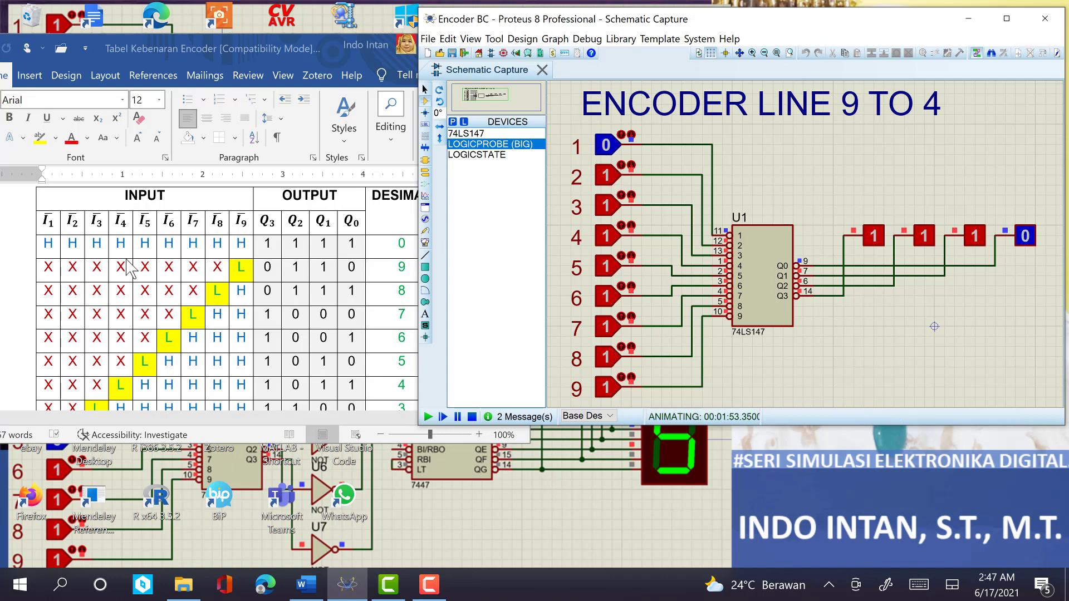
pyautogui.click(601, 163)
pyautogui.click(602, 158)
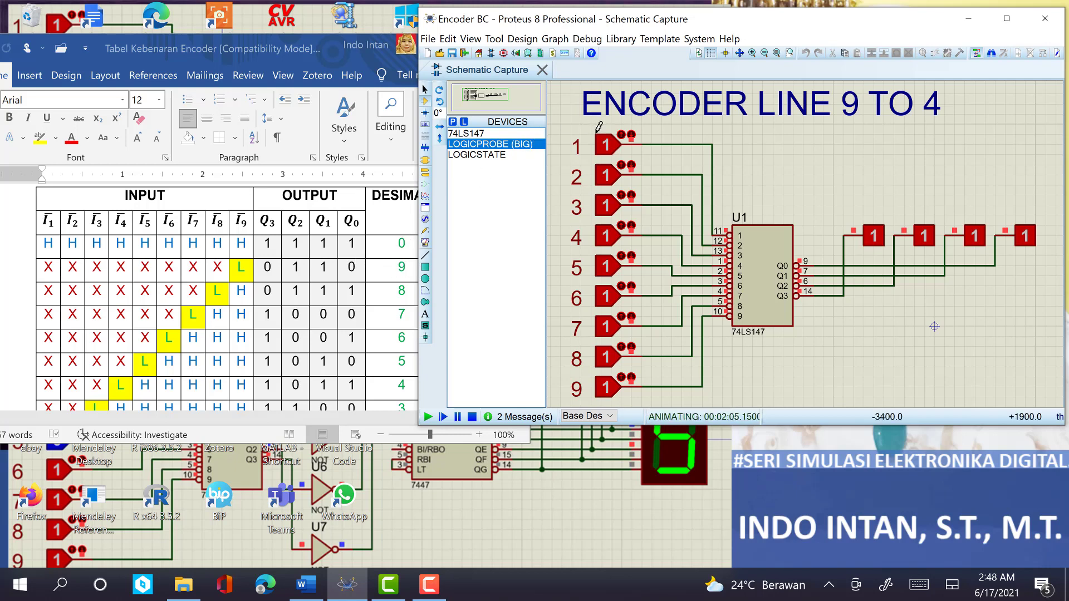
pyautogui.click(607, 153)
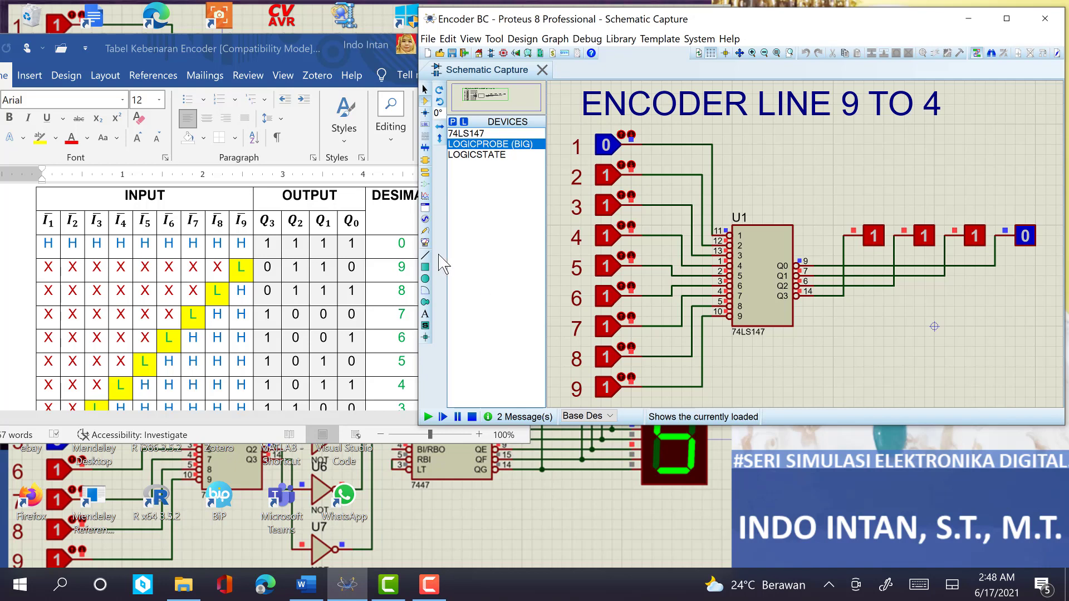
# - Switch to the Word document and examine the encoder truth table's rows from decimal 0 down to decimal 1
pyautogui.click(398, 383)
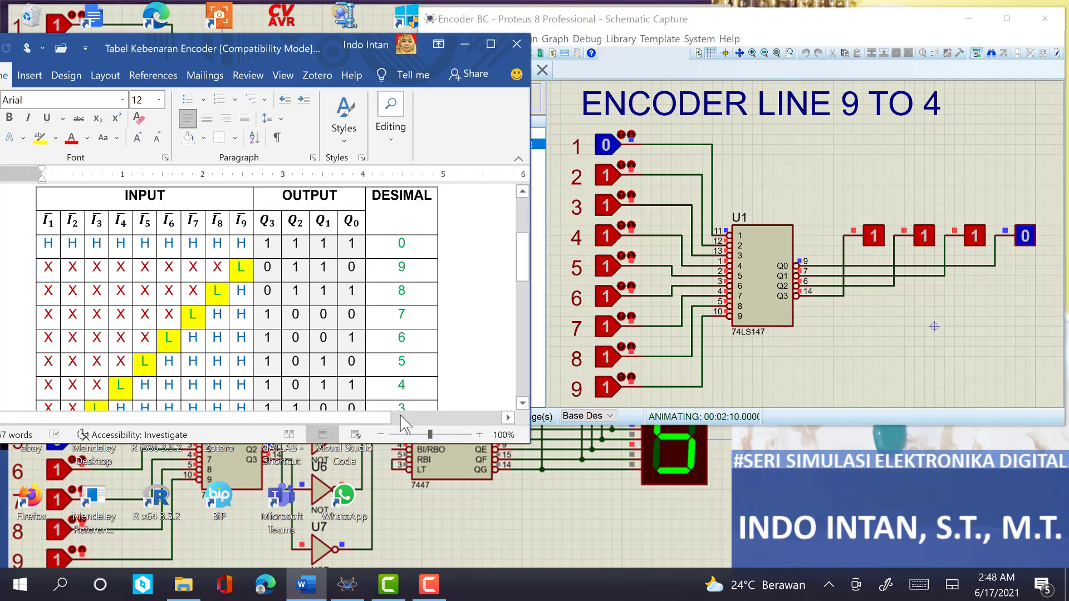
pyautogui.click(523, 403)
pyautogui.click(523, 403)
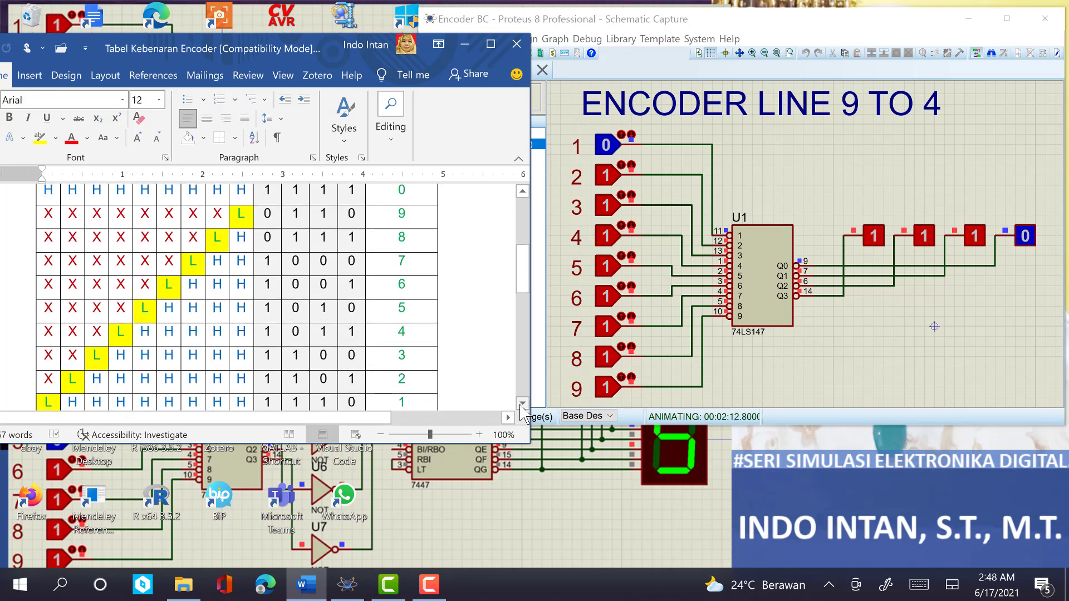
pyautogui.click(522, 403)
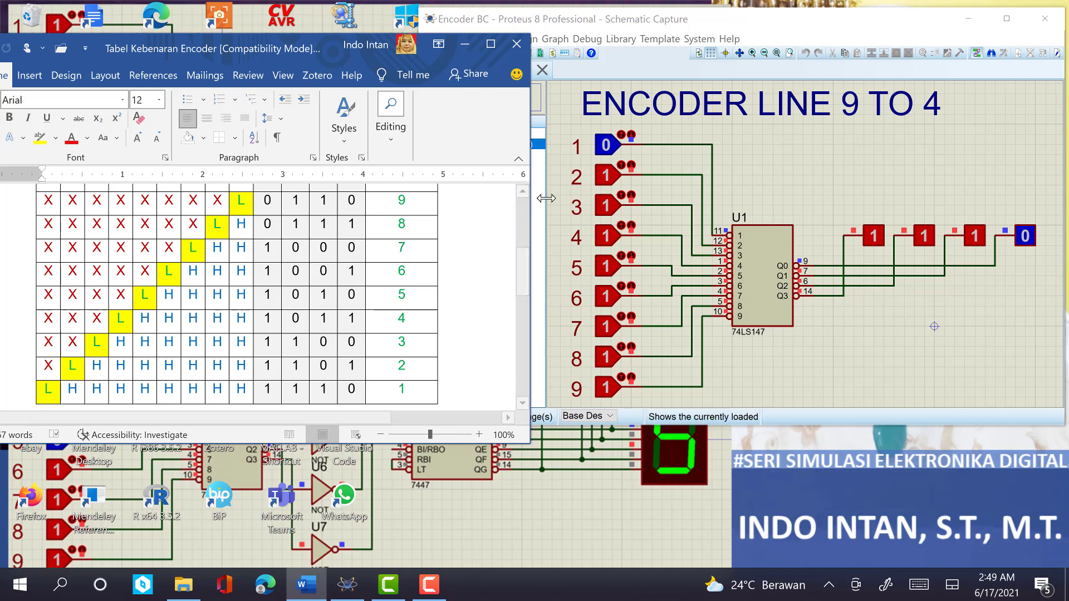
pyautogui.scroll(2, 526, 204)
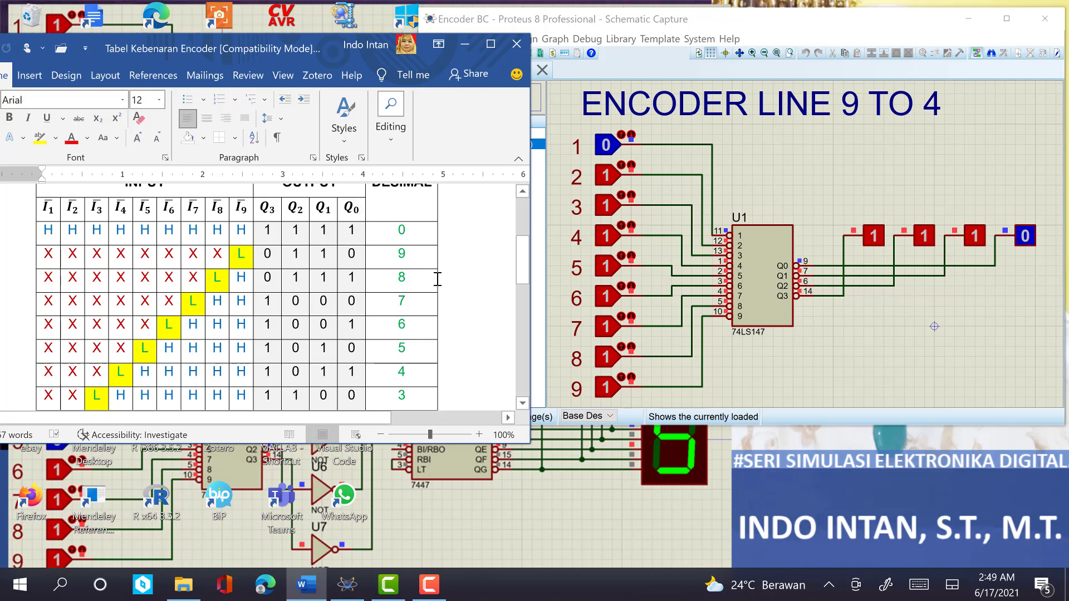
pyautogui.click(524, 404)
pyautogui.click(524, 407)
pyautogui.click(523, 406)
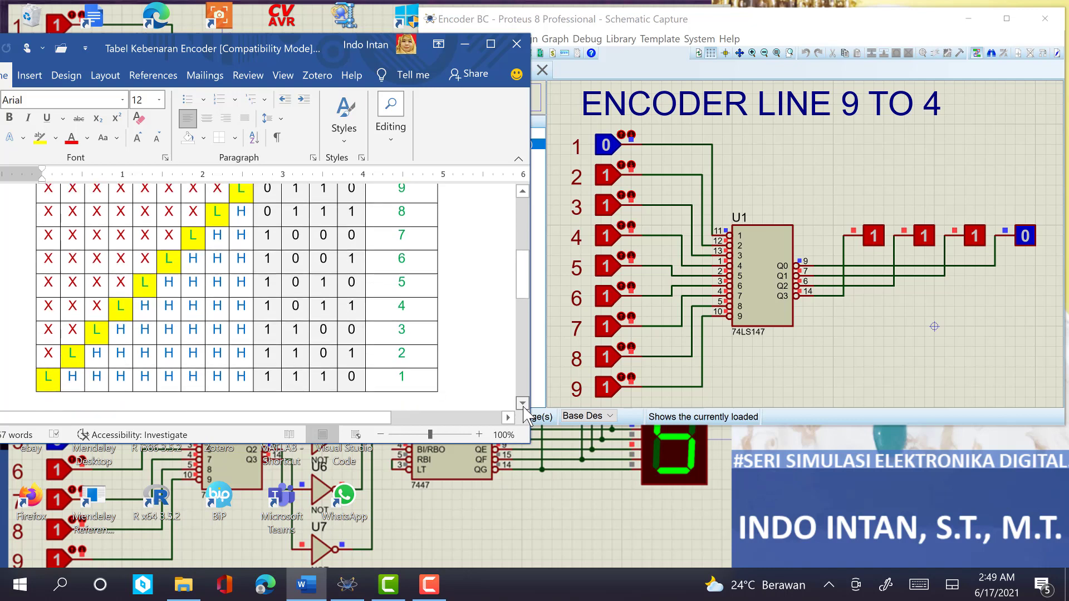
pyautogui.click(523, 407)
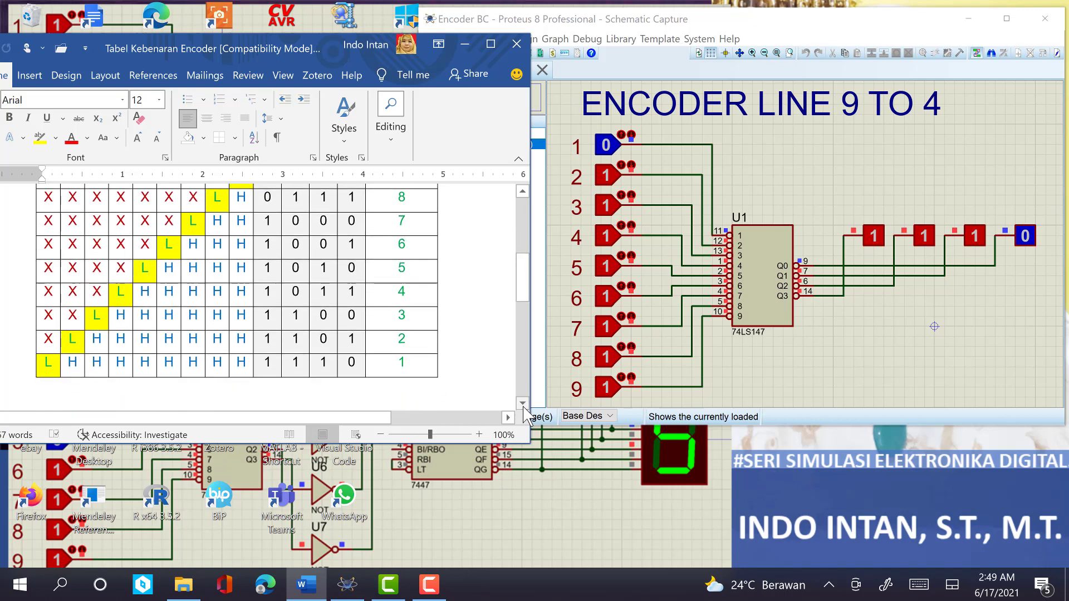
pyautogui.click(521, 194)
pyautogui.click(521, 194)
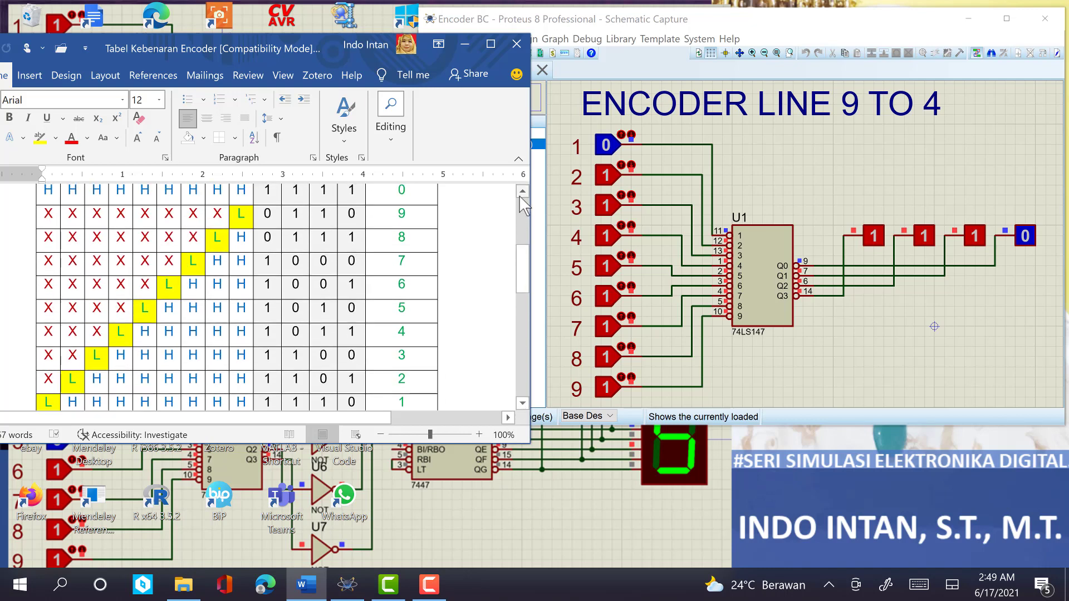
# - In the Proteus schematic, return input 1 to 1 and test input 2 by setting it to 0 and back to 1
pyautogui.click(606, 148)
pyautogui.click(606, 177)
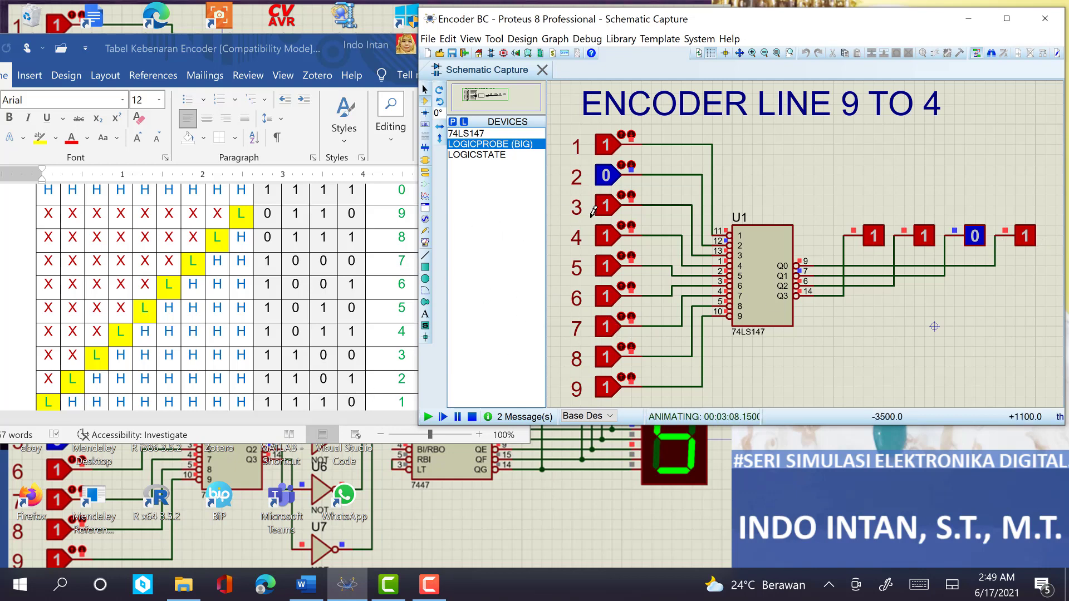
pyautogui.click(605, 177)
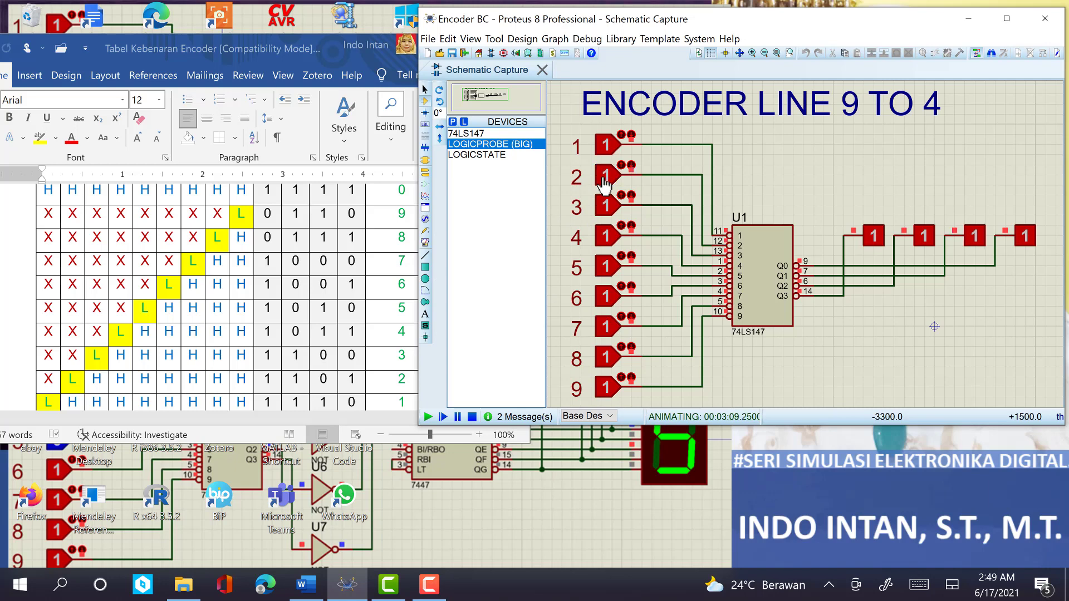
# - Set input 3 to 0 and test input 4's priority over it by switching input 4 to 0 and back to 1
pyautogui.click(605, 215)
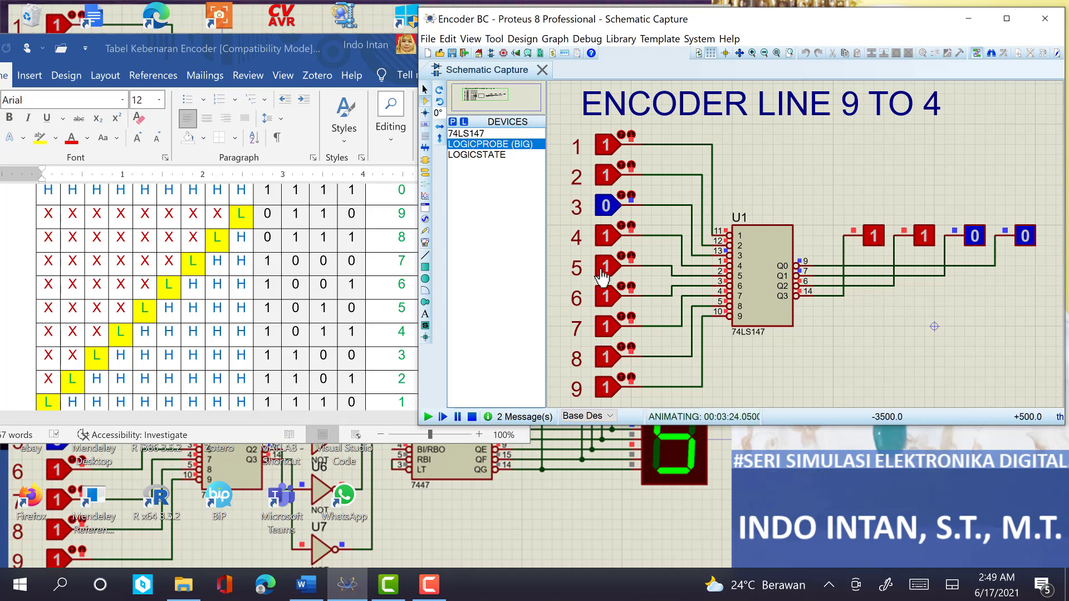
pyautogui.click(604, 250)
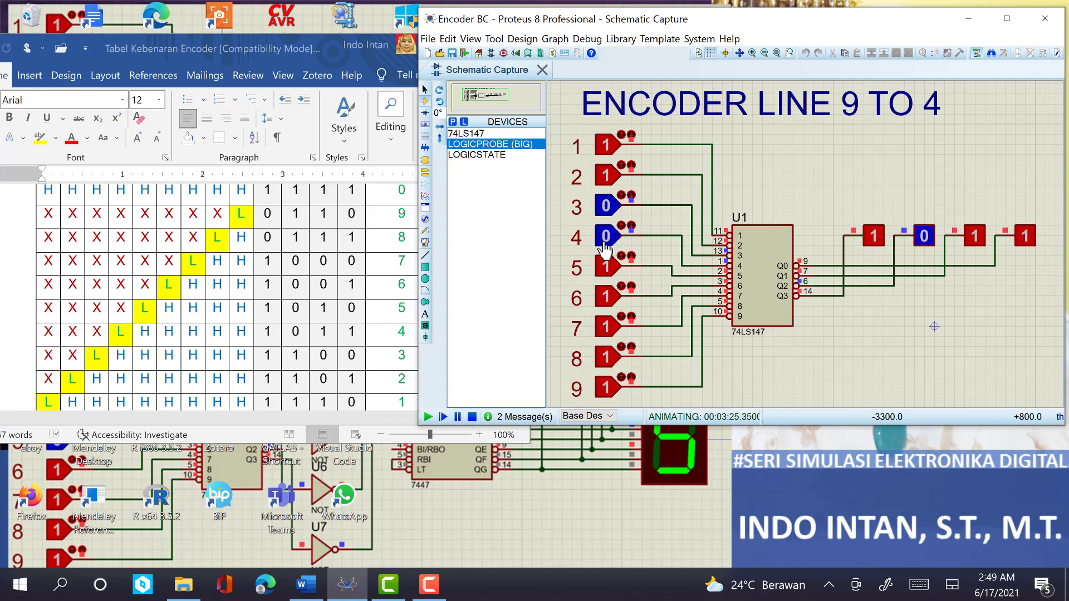
pyautogui.click(604, 240)
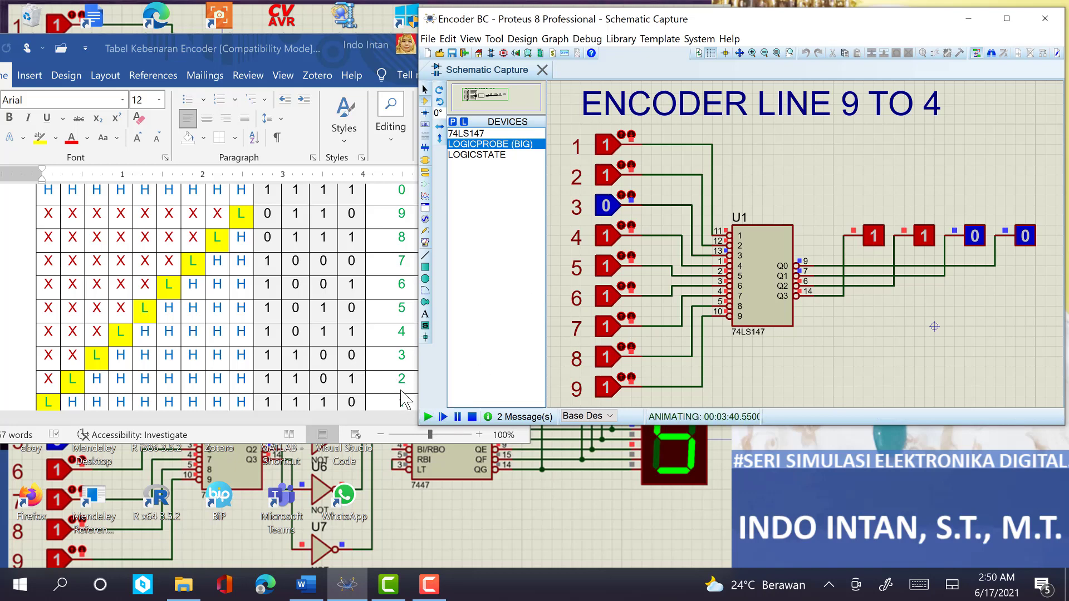
# - Test input 2's priority by setting it to 0, returning input 3 to 1, and setting input 1 to 0
pyautogui.click(606, 178)
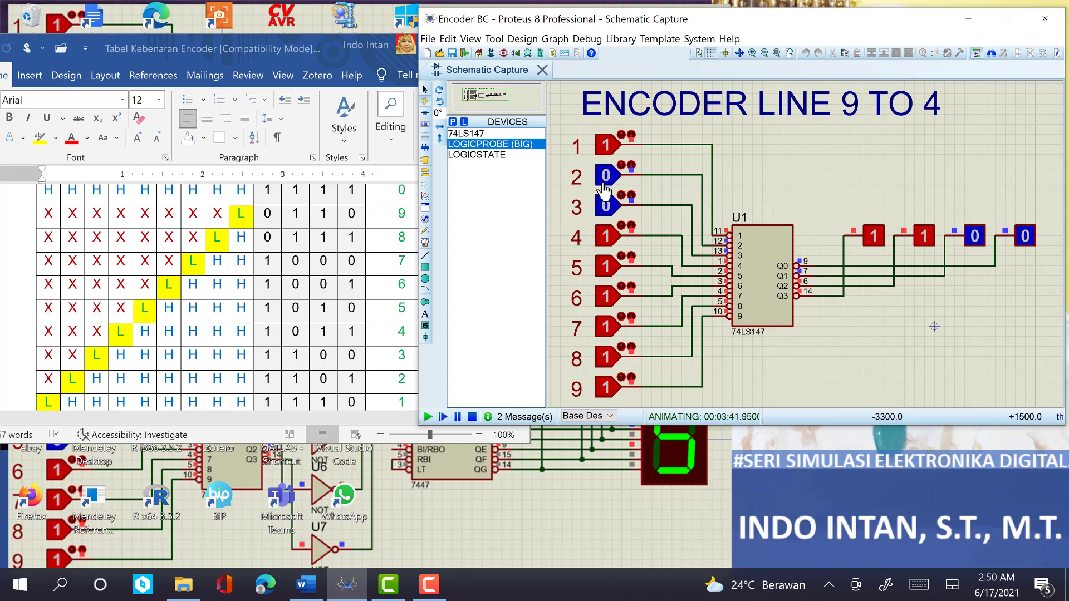
pyautogui.click(605, 206)
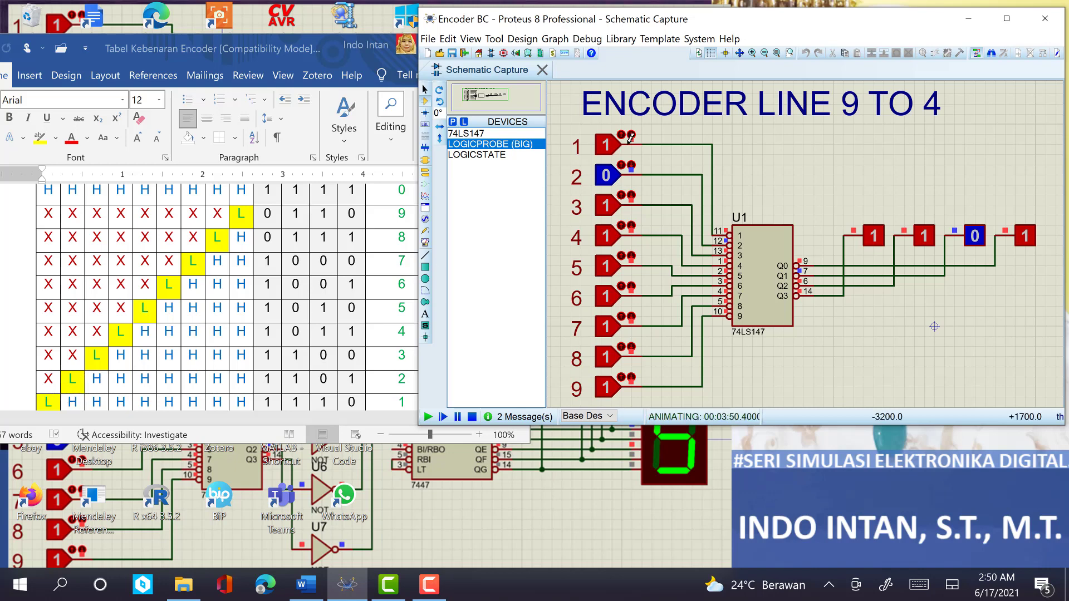
pyautogui.click(608, 149)
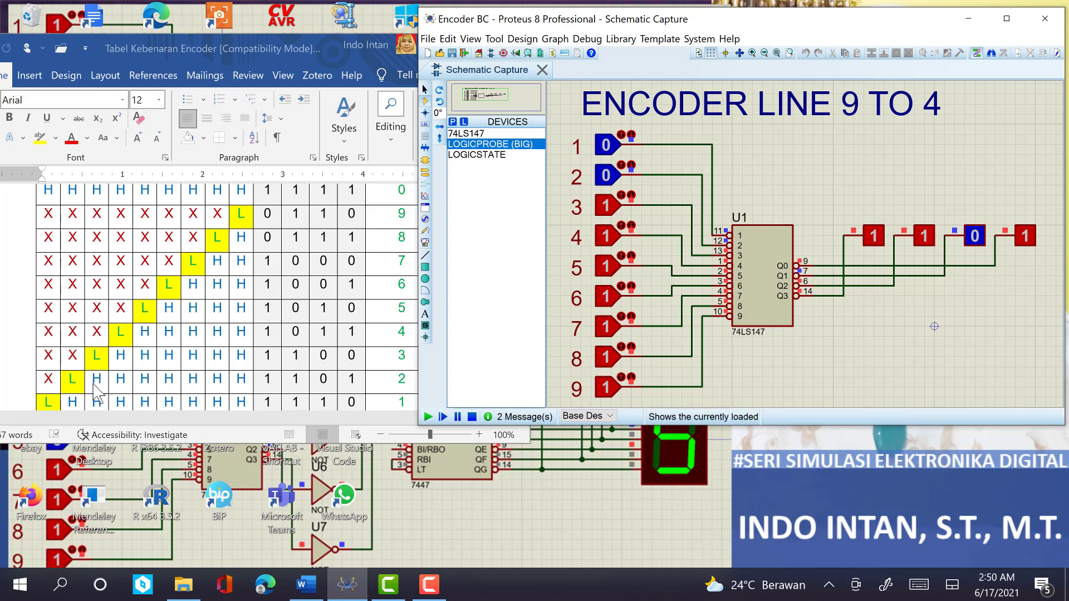
# - Test input 3 against the low inputs 1 and 2 by switching it to 0 and back to 1 twice
pyautogui.click(606, 210)
pyautogui.click(606, 212)
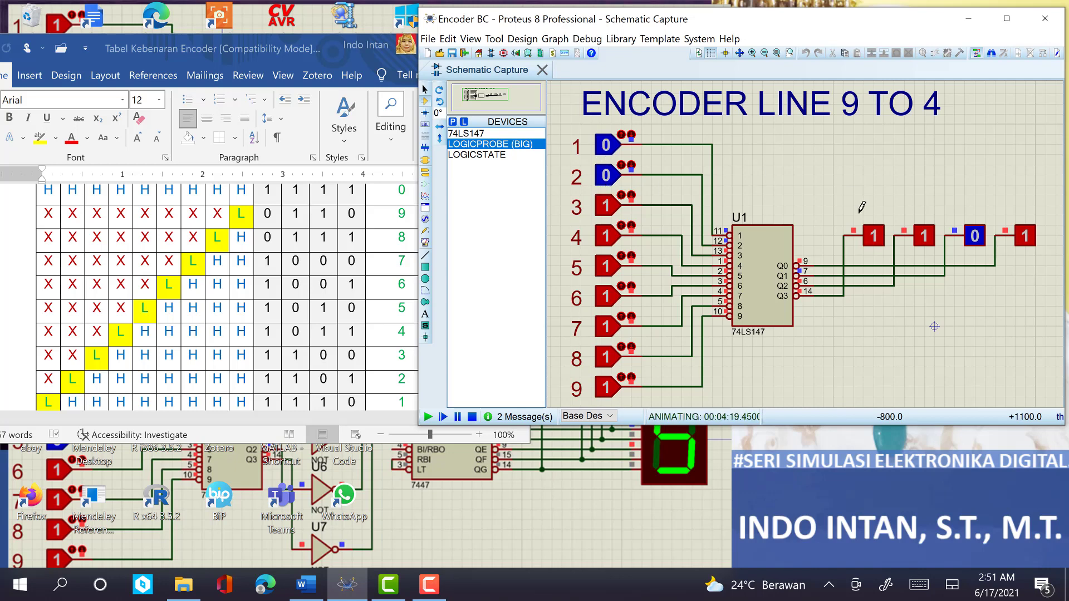
pyautogui.click(606, 207)
pyautogui.click(605, 207)
# - Toggle input 1 between 1 and 0 while input 2 stays at 0, leaving input 1 at 1
pyautogui.click(606, 151)
pyautogui.click(607, 152)
pyautogui.click(607, 148)
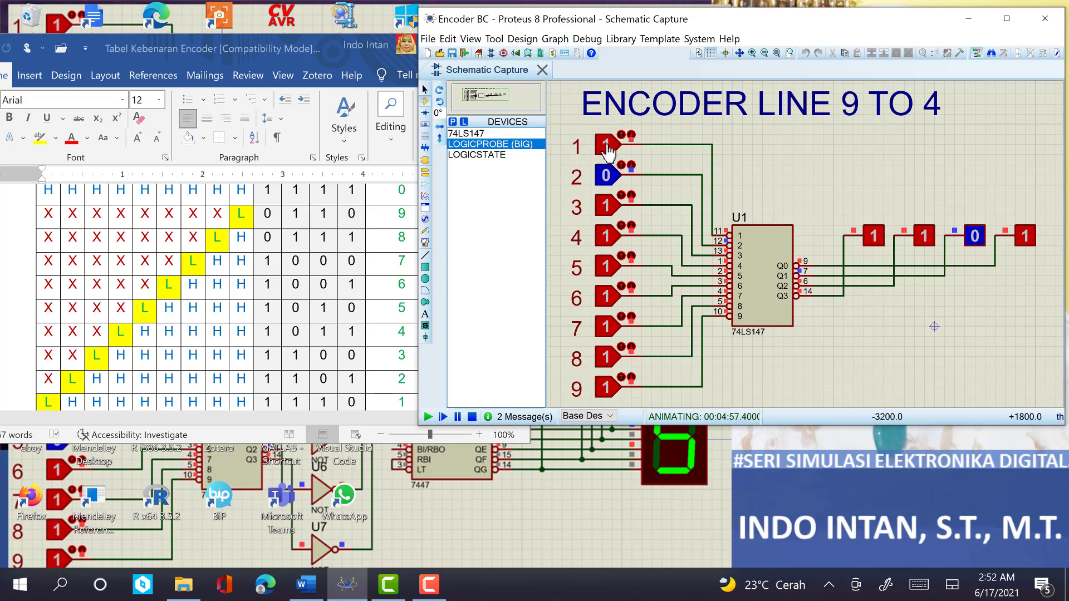
# - Return input 2 to 1, set input 3 to 0, and test its priority by switching inputs 2 and 1 to 0 and back to 1
pyautogui.click(605, 175)
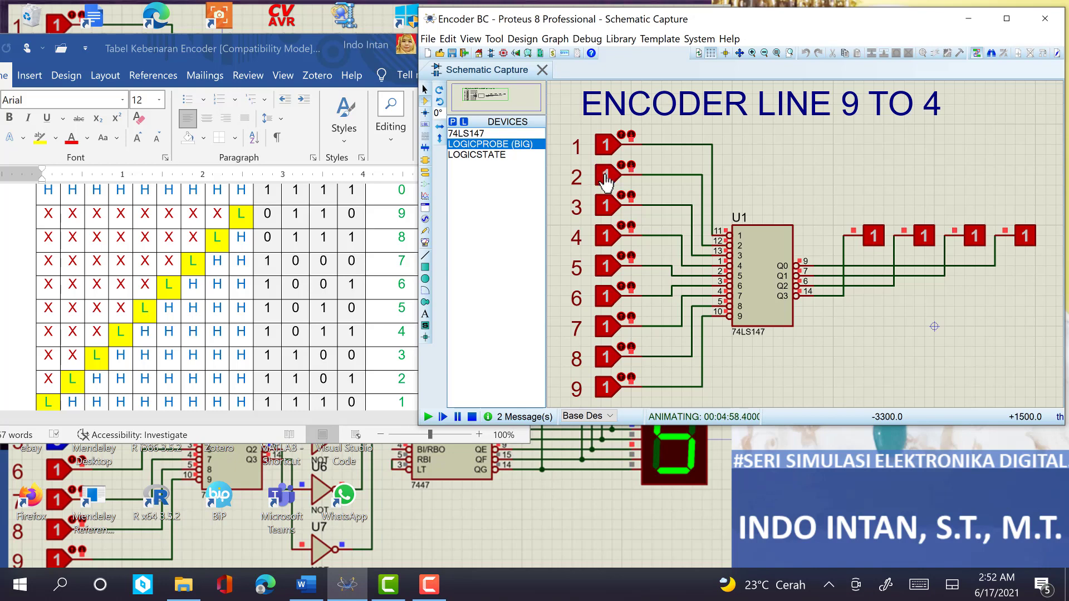
pyautogui.click(607, 211)
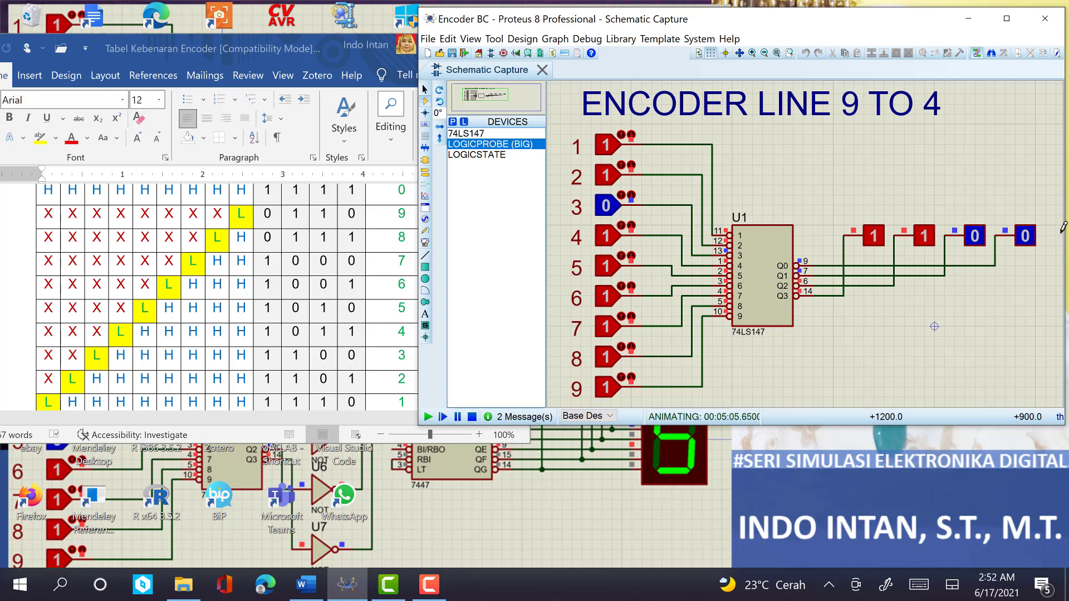
pyautogui.click(608, 183)
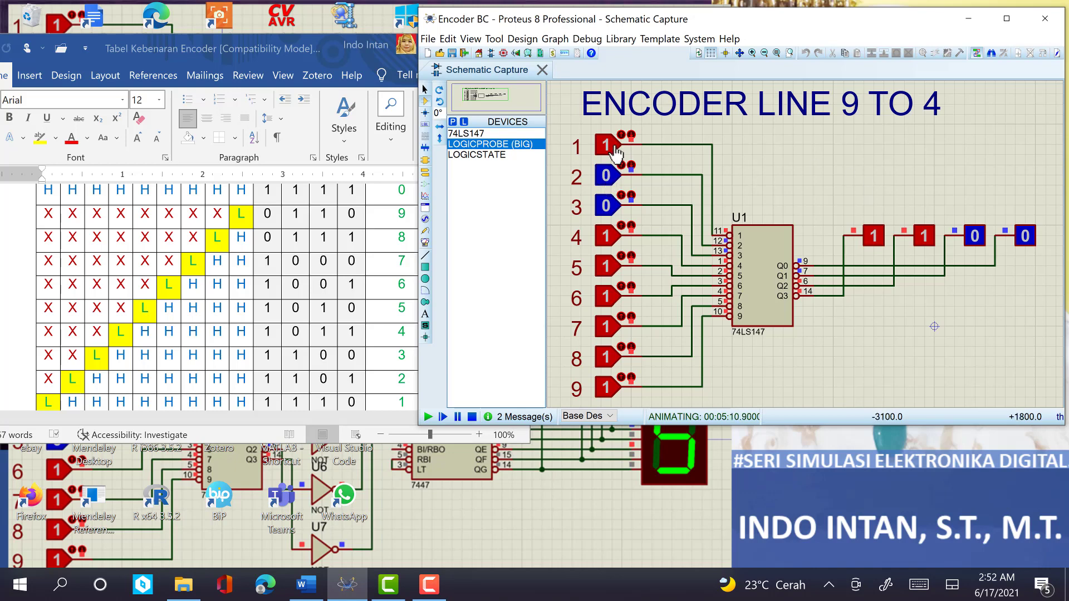
pyautogui.click(613, 152)
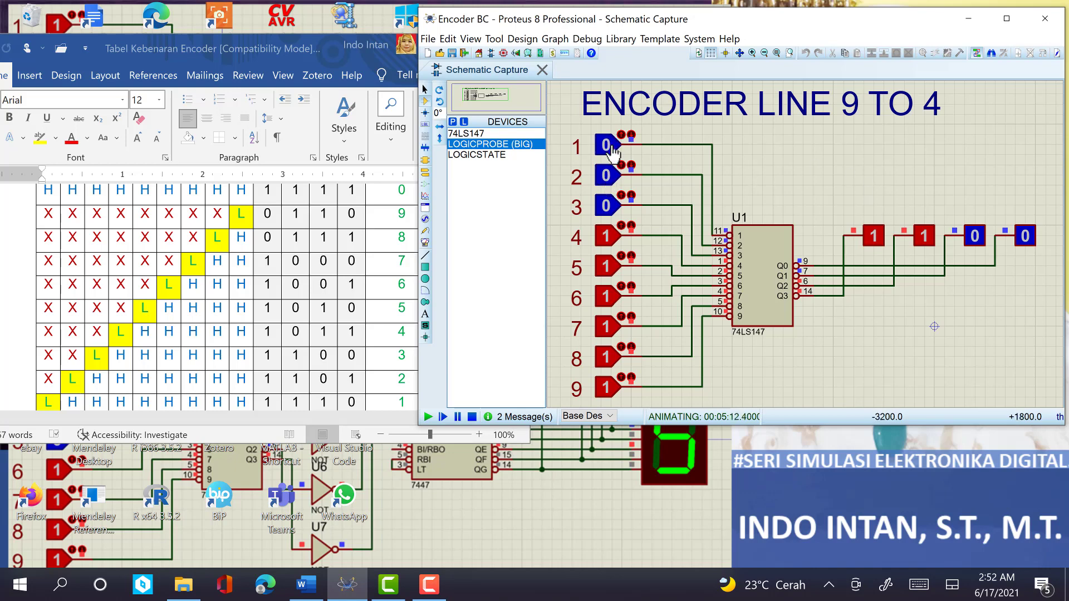
pyautogui.click(612, 152)
pyautogui.click(608, 182)
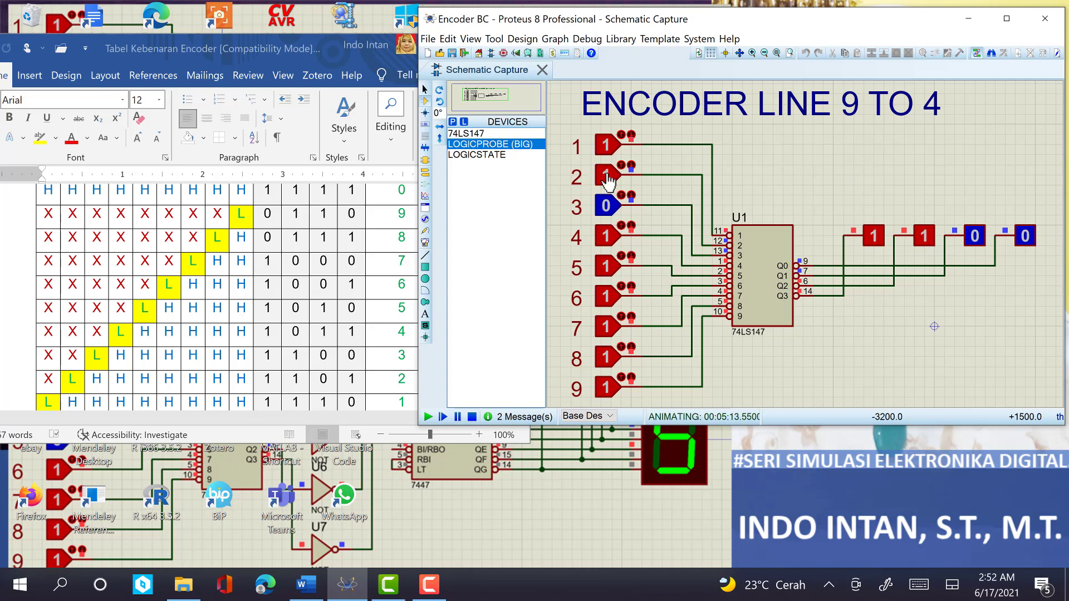
# - Toggle input 4 against the low input 3, set input 3 to 1 and input 4 to 0, and compare with the truth table
pyautogui.click(611, 239)
pyautogui.click(611, 238)
pyautogui.click(609, 205)
pyautogui.click(606, 237)
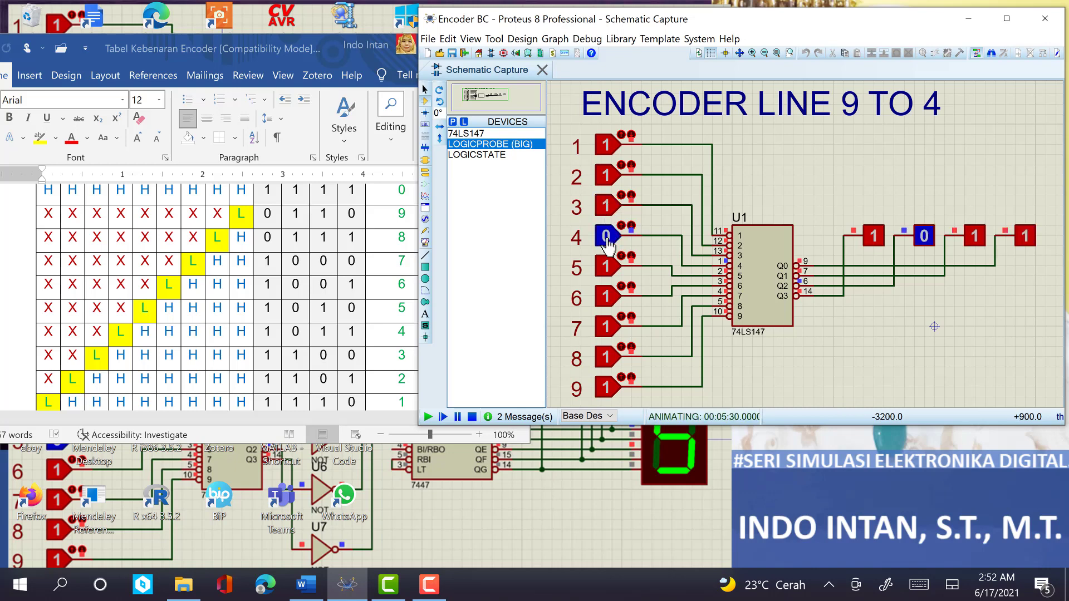
pyautogui.click(352, 359)
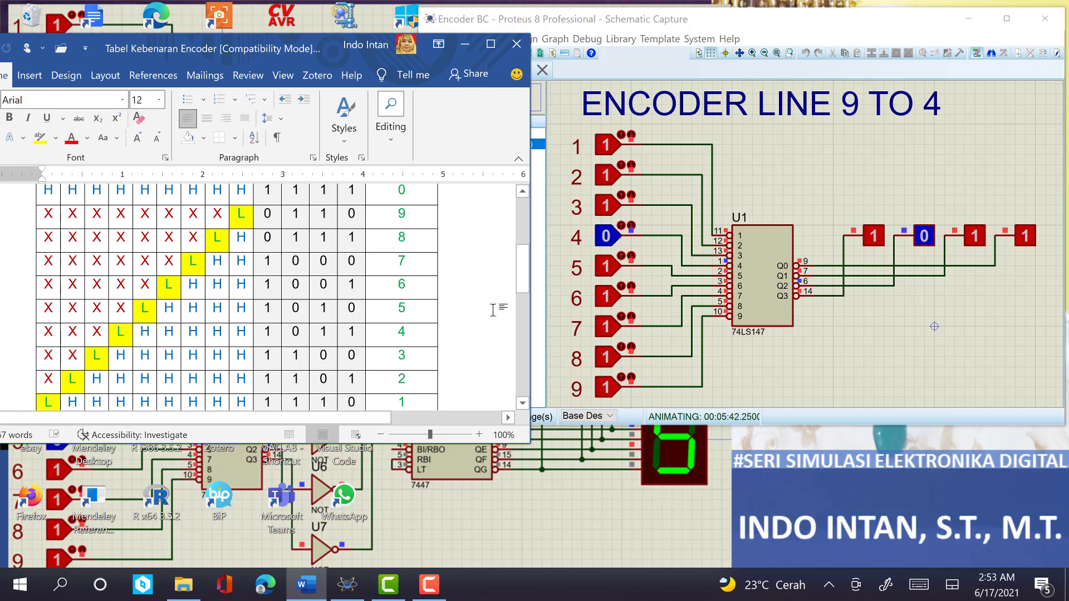
# - Return input 4 to 1 and test input 5 on its own by switching it to 0 and back to 1
pyautogui.click(604, 249)
pyautogui.click(608, 268)
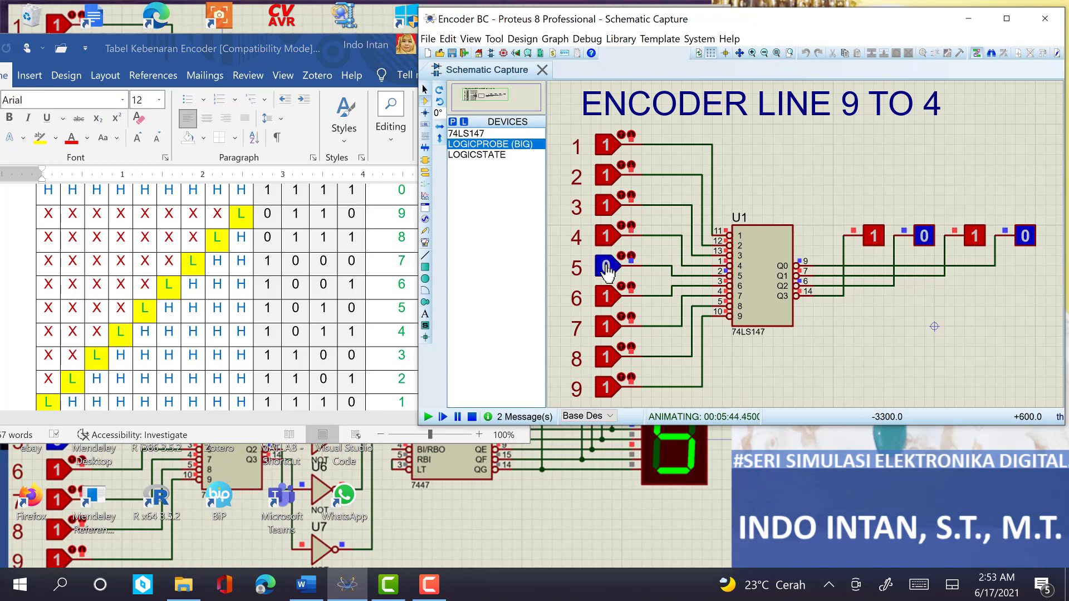
pyautogui.click(479, 294)
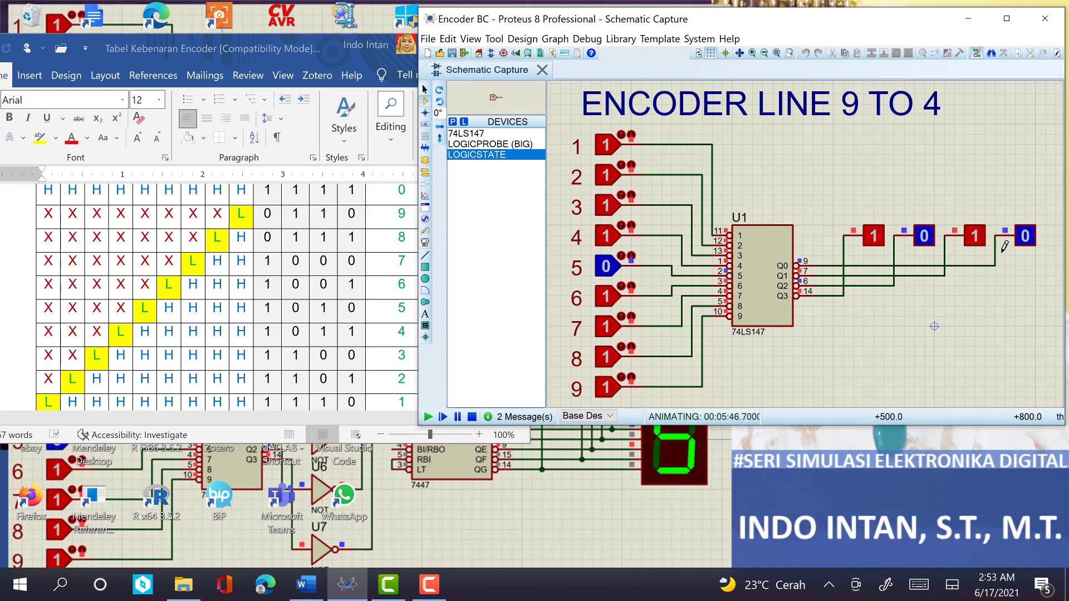
pyautogui.click(607, 274)
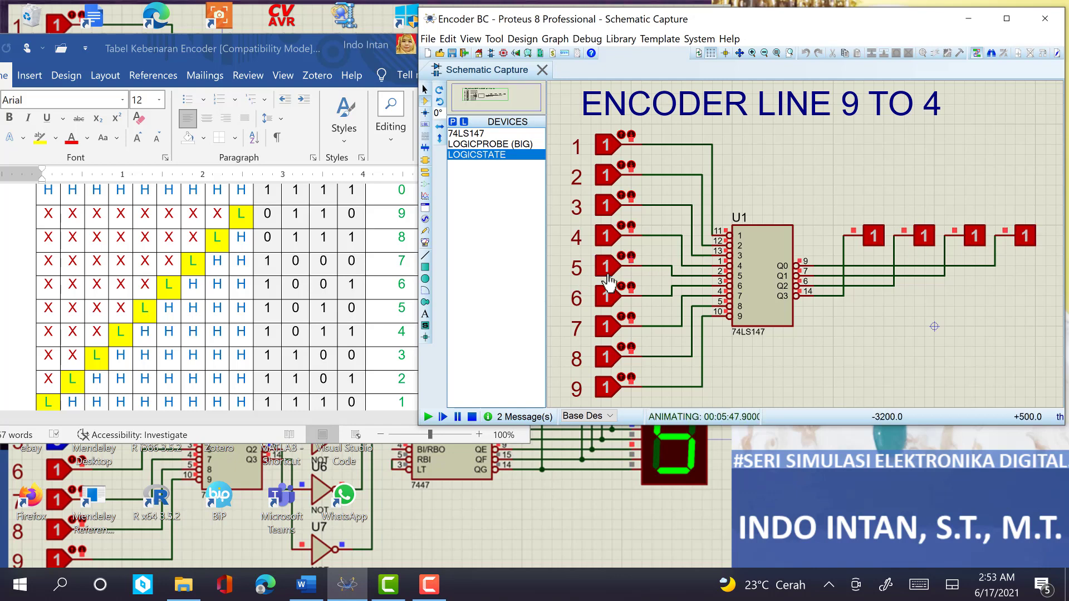
# - Test input 7's priority over input 6 by setting both to 0 and returning input 6 to 1
pyautogui.click(607, 298)
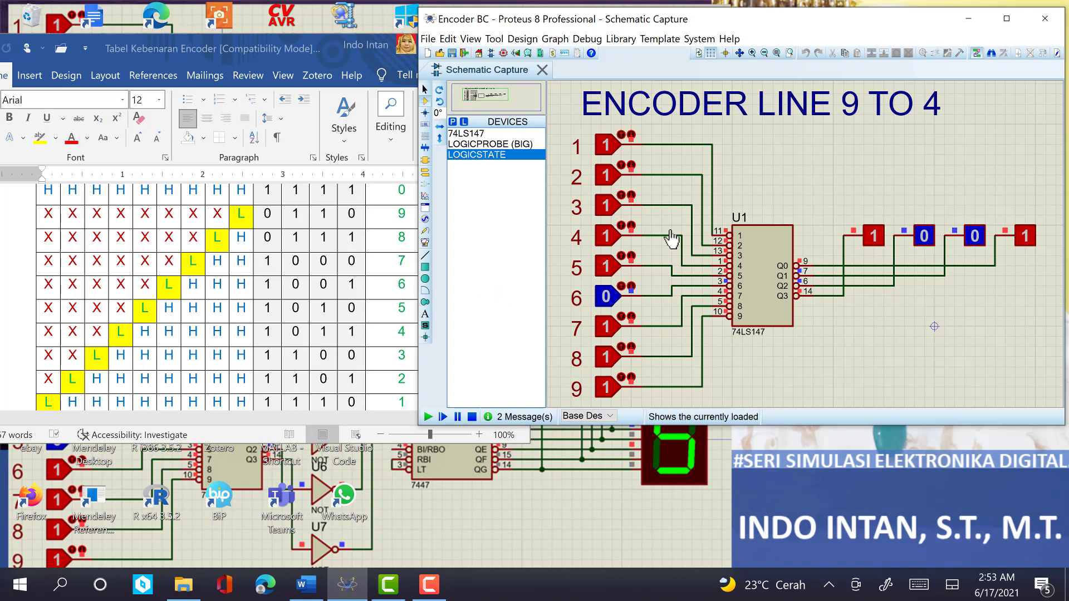
pyautogui.click(606, 327)
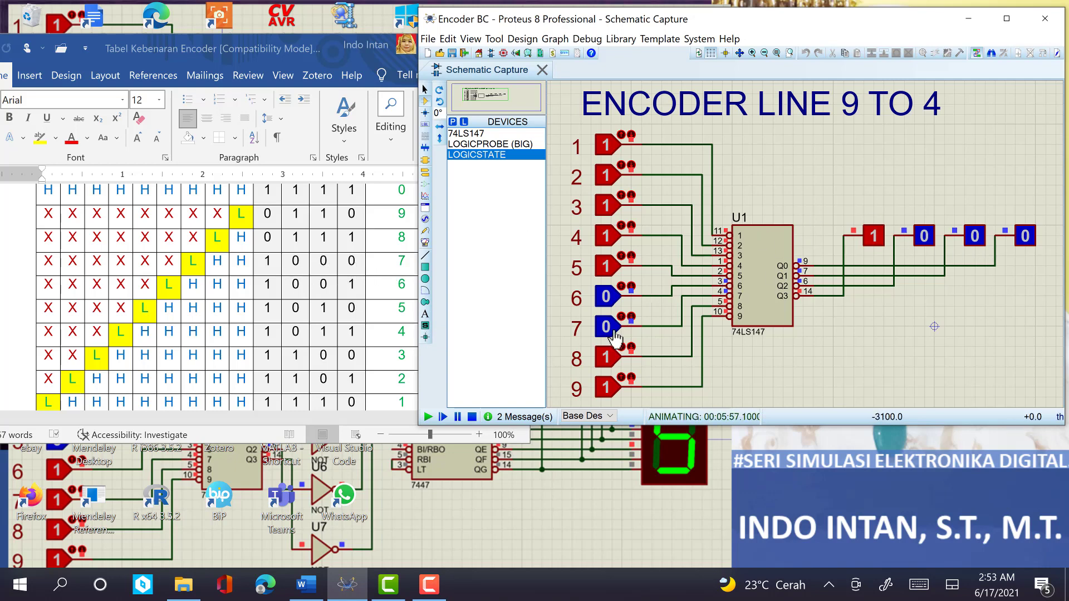
pyautogui.click(606, 297)
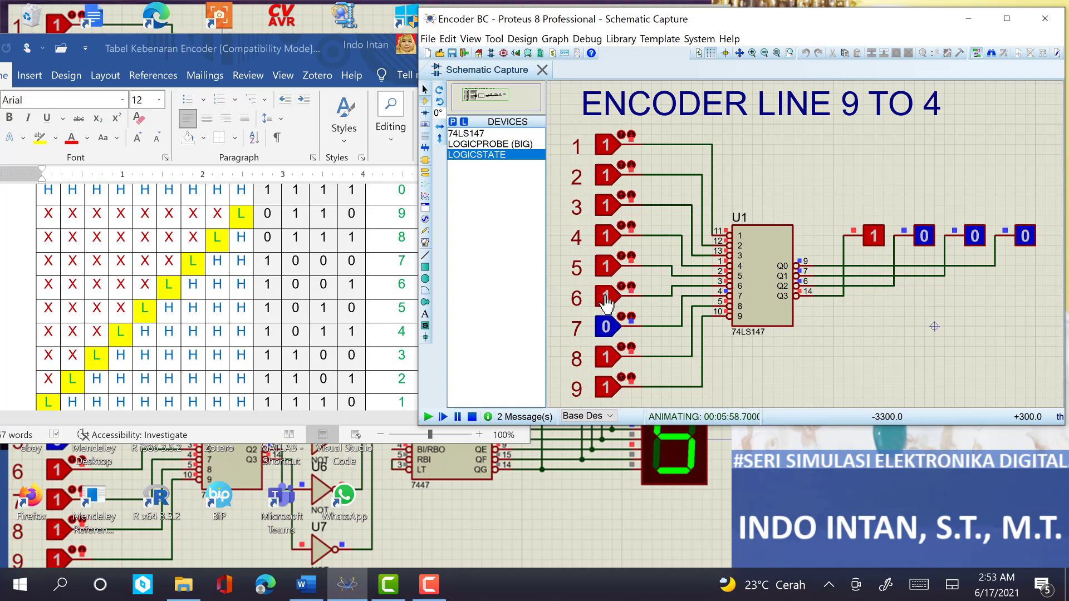
# - Set input 8 to 0 and input 7 to 1, test input 9's priority over input 8 by setting it to 0, and return both to 1
pyautogui.click(607, 361)
pyautogui.click(606, 334)
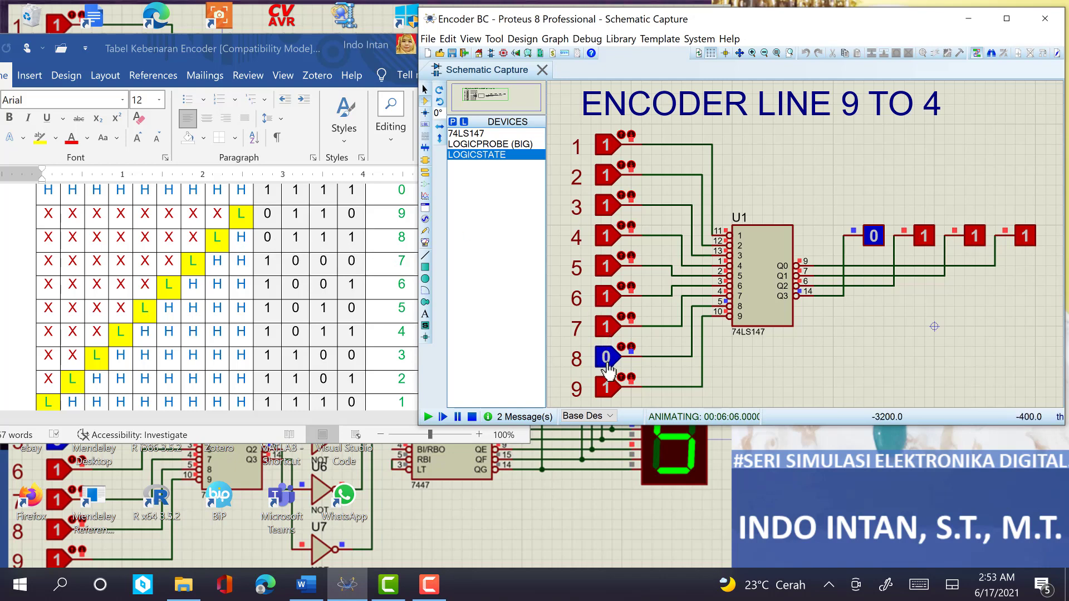
pyautogui.click(608, 388)
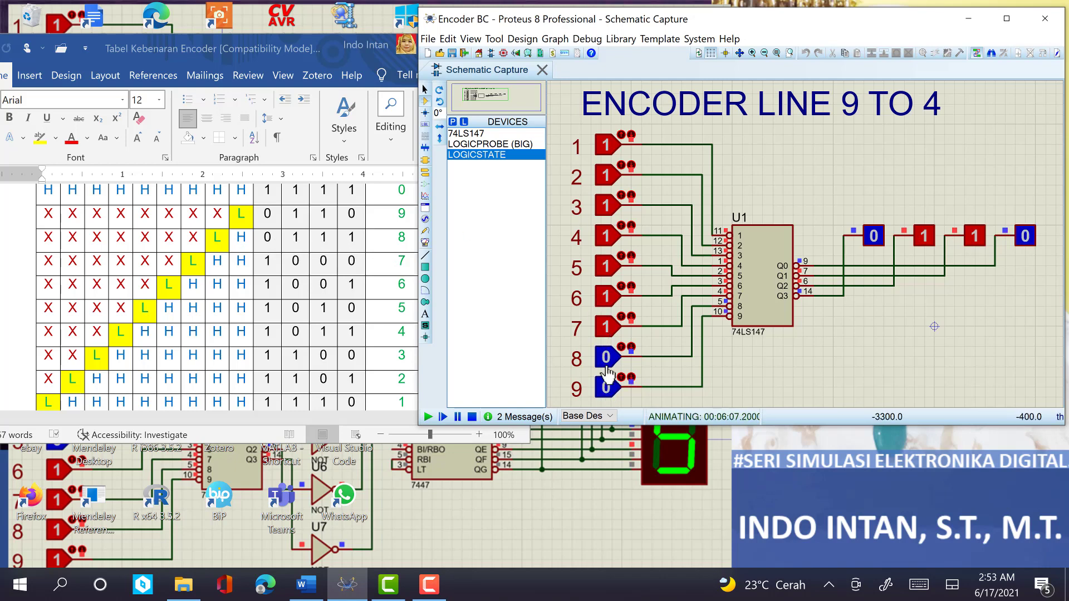
pyautogui.click(608, 369)
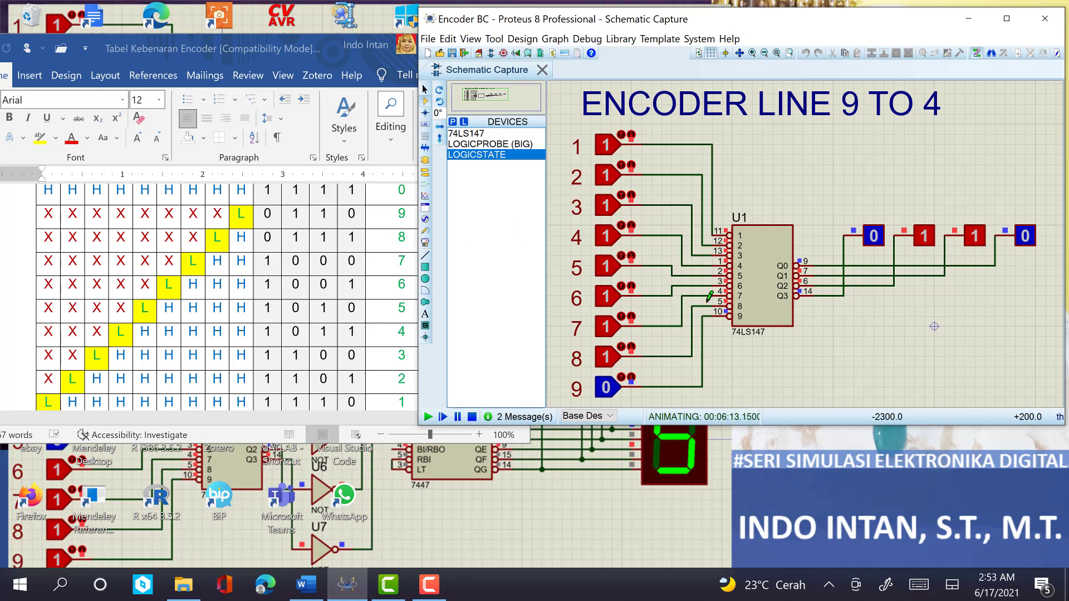
pyautogui.click(607, 388)
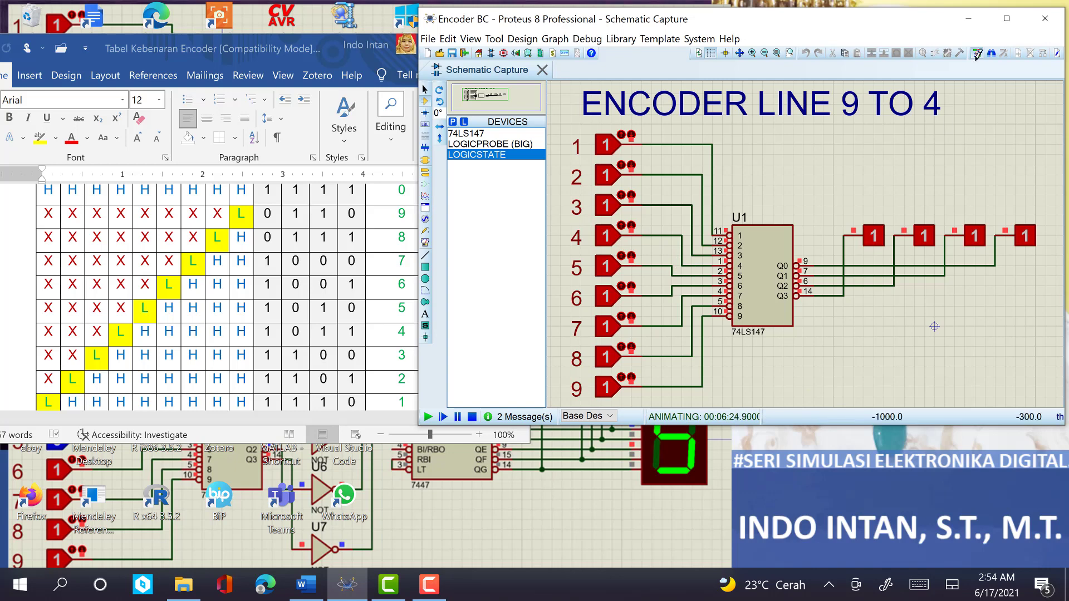
# - Move the schematic window over the truth table document and maximize it to fill the screen
pyautogui.moveTo(874, 23); pyautogui.dragTo(769, 25)
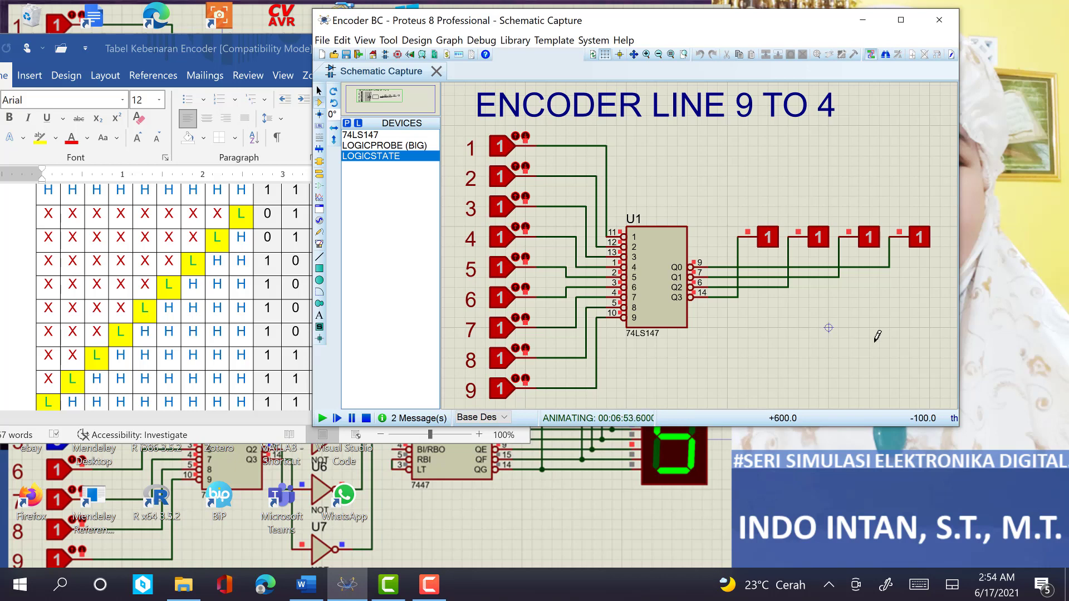
pyautogui.click(900, 20)
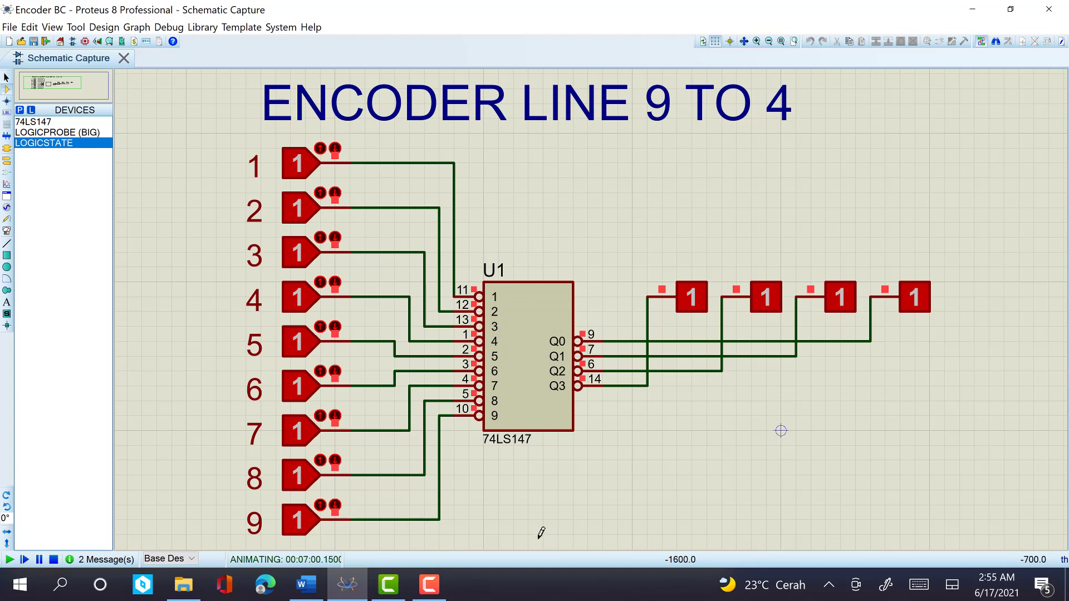
pyautogui.click(437, 595)
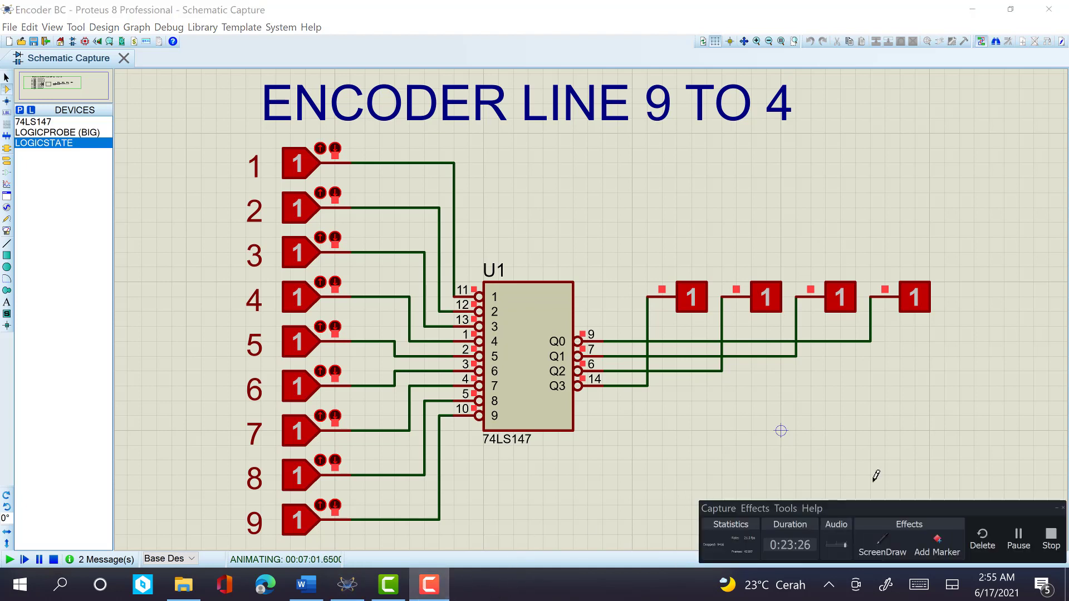